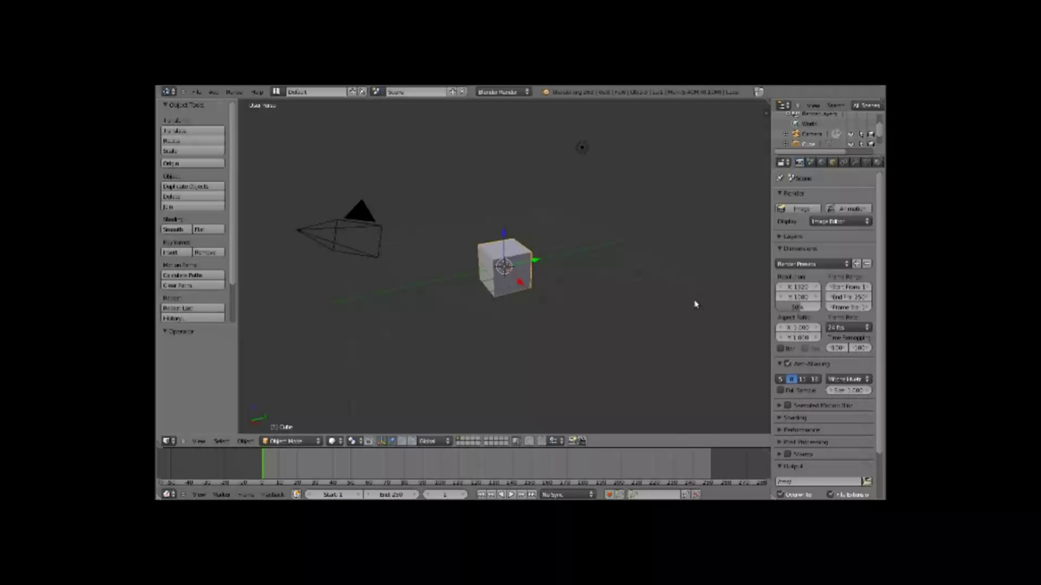
# Step: Show the 3D view sidebar and turn on Background Images
pyautogui.press('n')
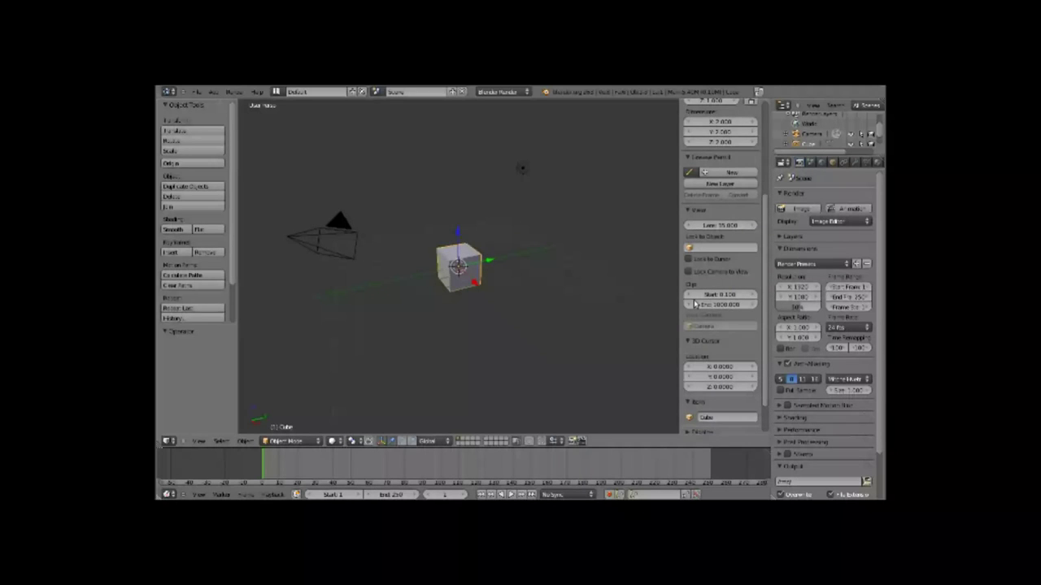
pyautogui.scroll(-2, 696, 304)
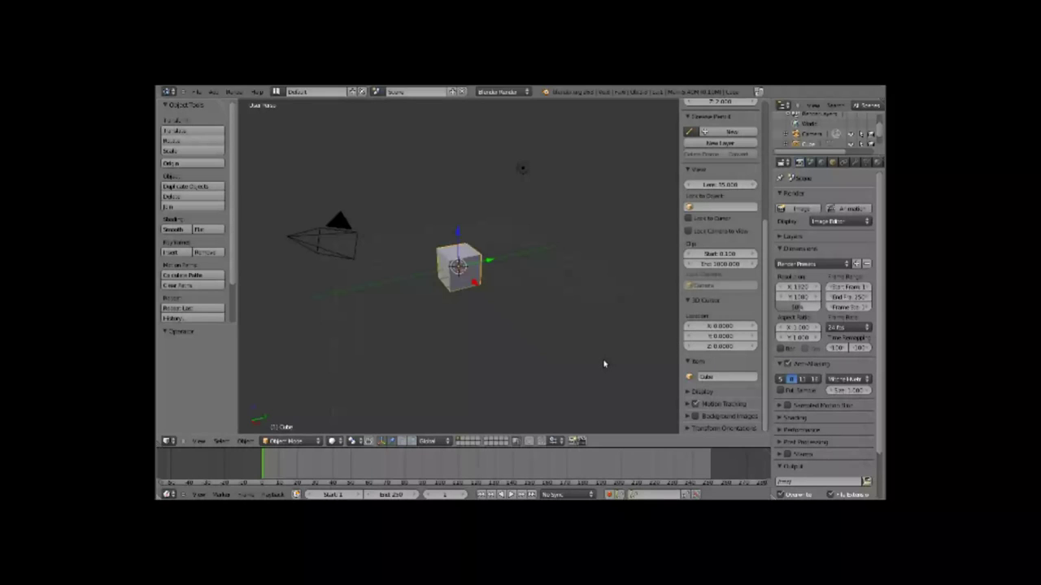
pyautogui.click(687, 417)
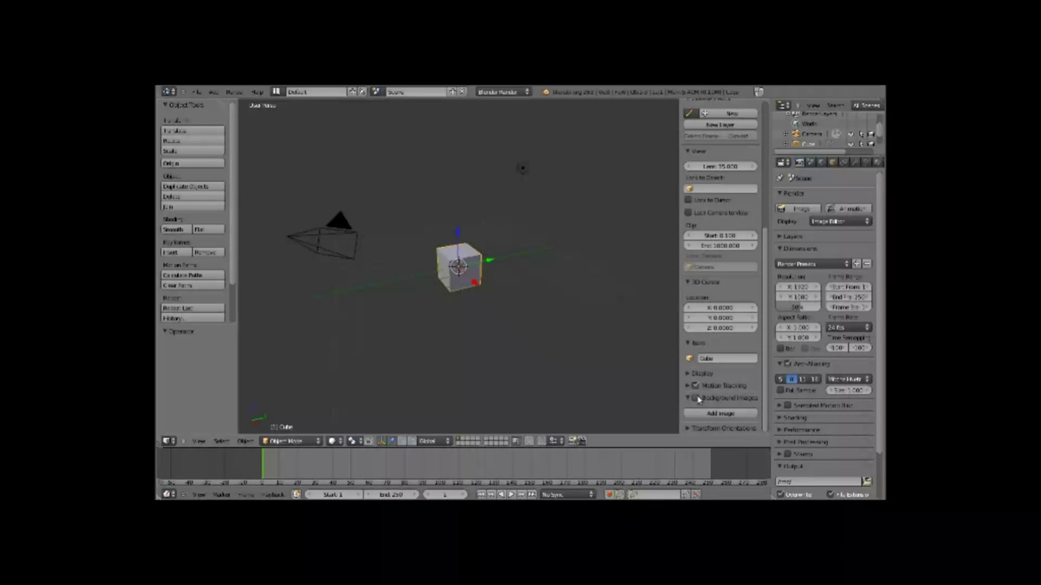
pyautogui.click(696, 398)
# Step: Add a background image slot set to the Top axis and browse for its file
pyautogui.click(720, 413)
pyautogui.scroll(-2, 717, 286)
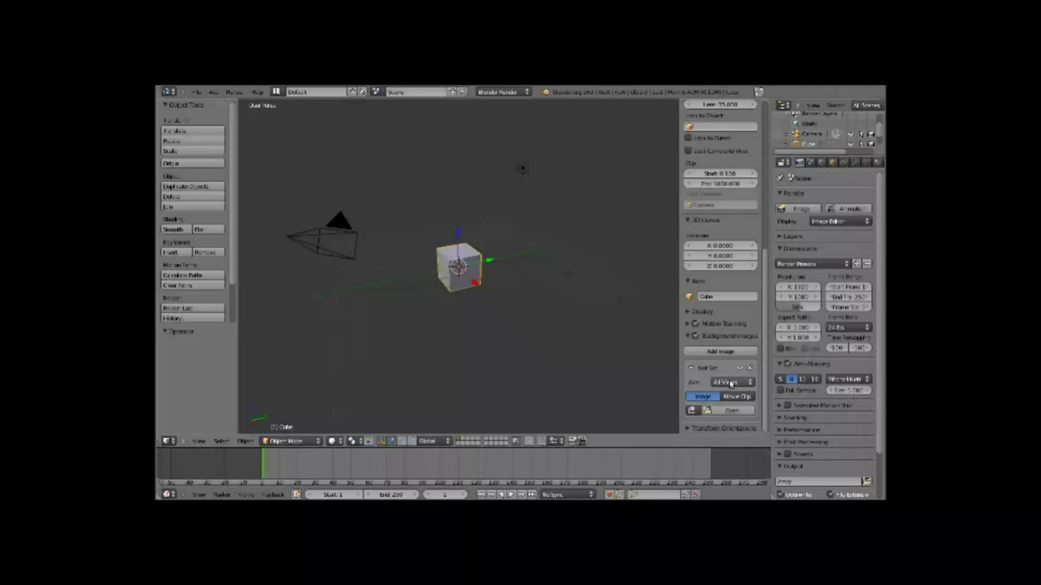
pyautogui.click(730, 382)
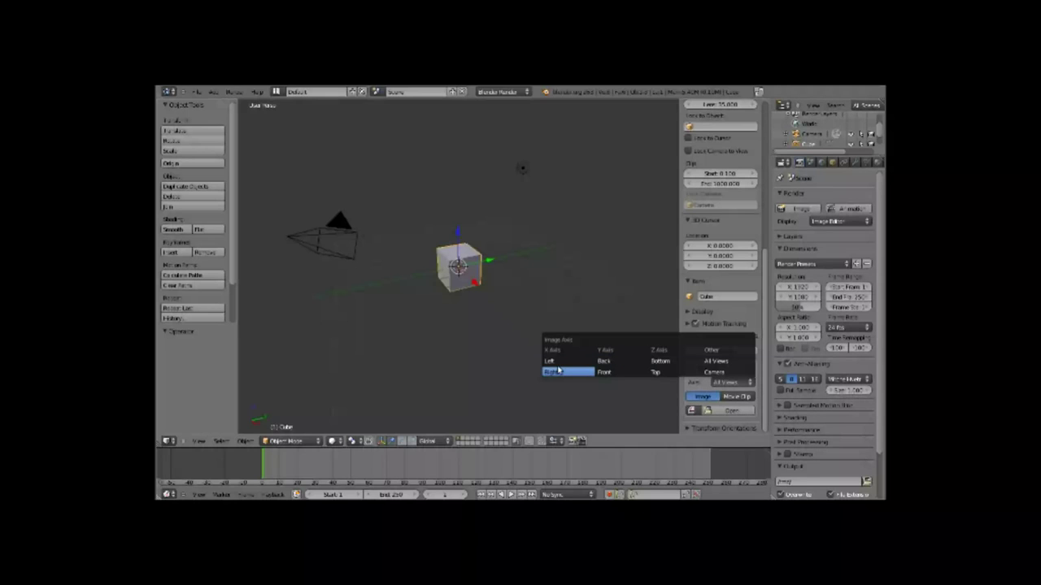
pyautogui.click(654, 374)
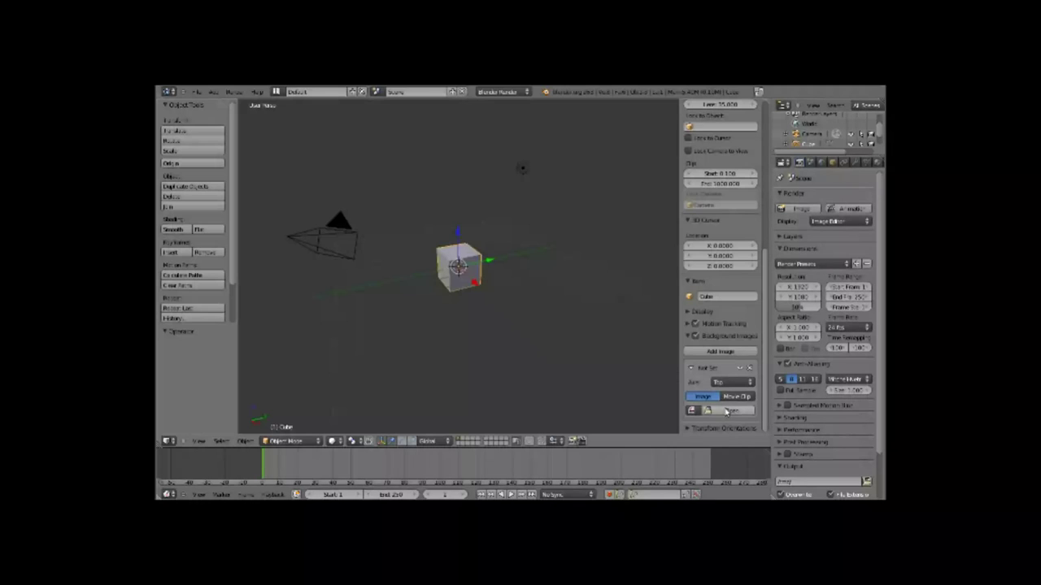
pyautogui.click(726, 412)
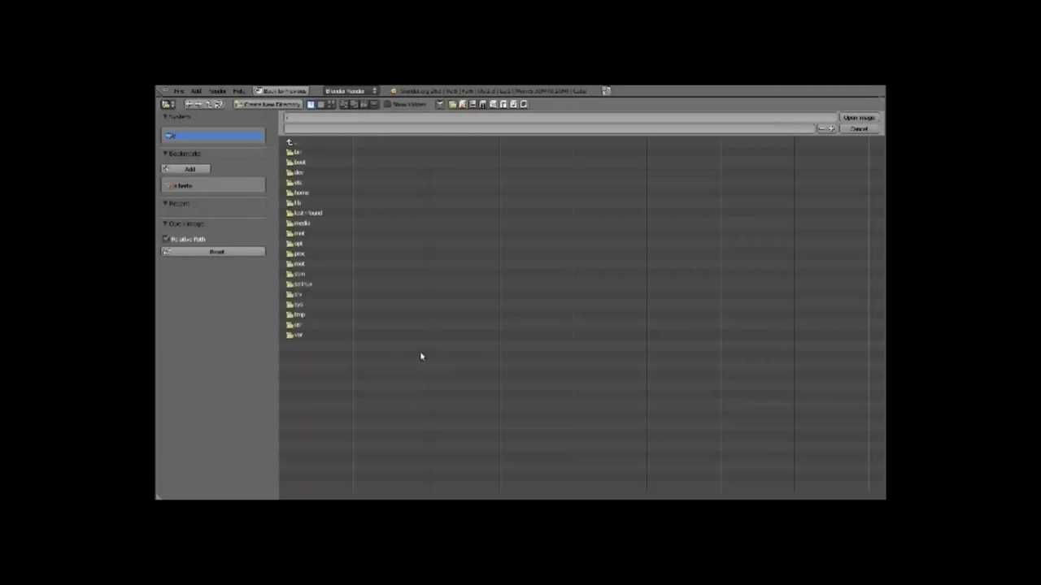
# Step: Load the PNG from the home pictures folder as the background image
pyautogui.click(185, 187)
pyautogui.click(307, 233)
pyautogui.click(291, 144)
pyautogui.click(304, 225)
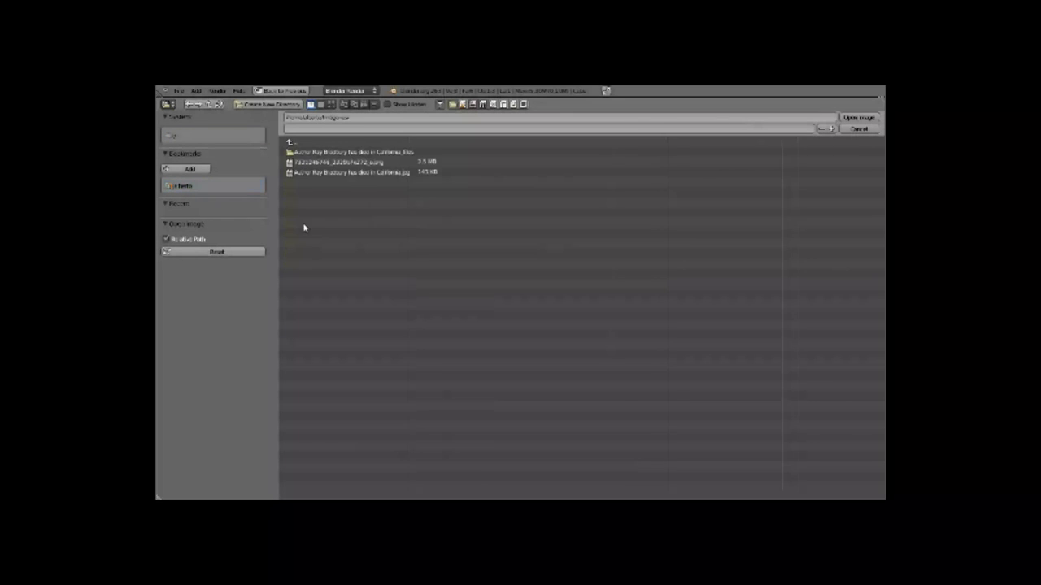
pyautogui.click(328, 163)
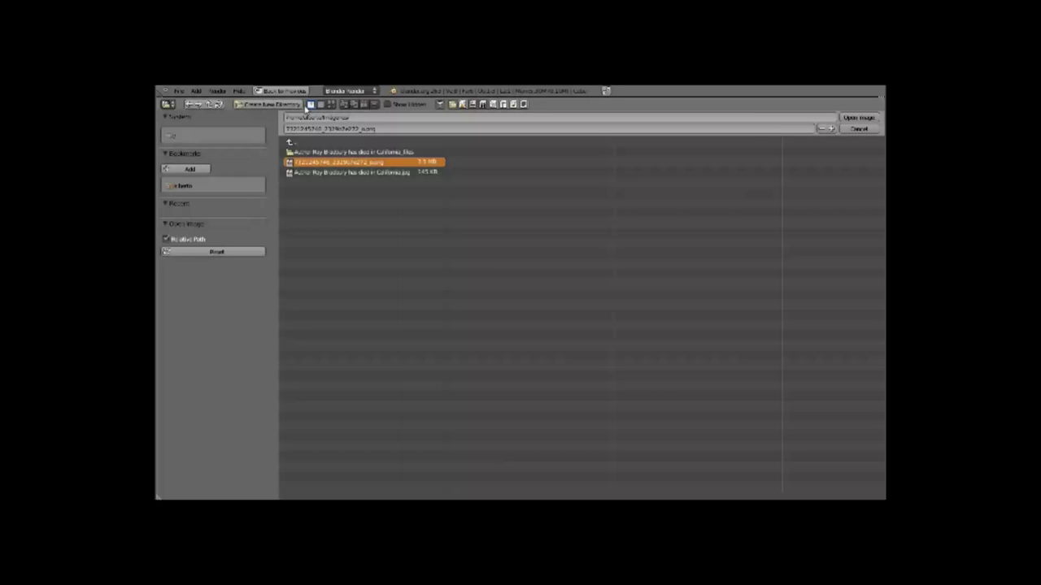
pyautogui.click(859, 118)
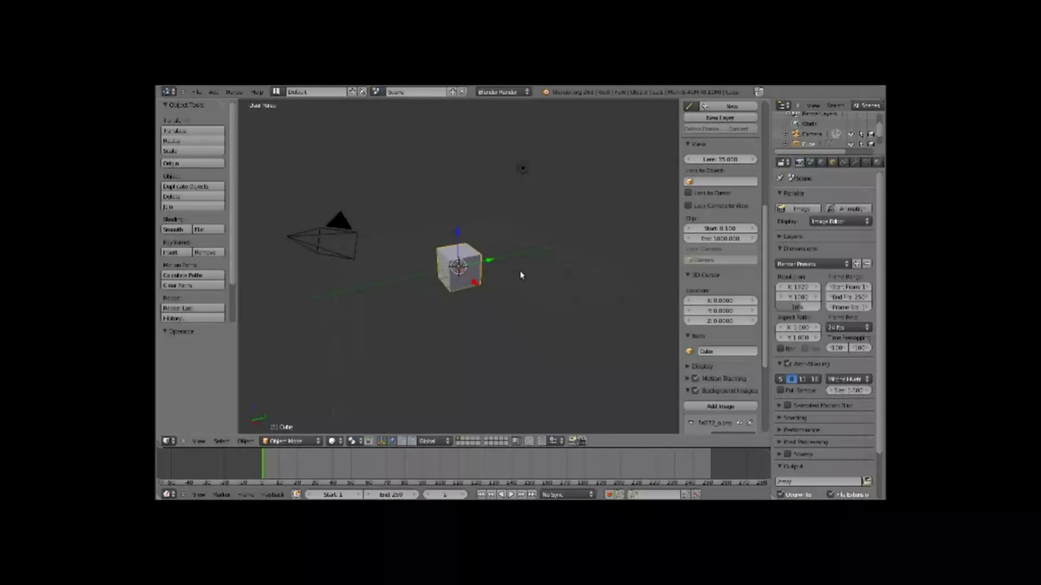
pyautogui.moveTo(521, 274)
pyautogui.mouseDown(button='middle')
pyautogui.moveTo(464, 325)
pyautogui.moveTo(381, 361)
pyautogui.moveTo(404, 274)
pyautogui.moveTo(484, 410)
pyautogui.moveTo(438, 302)
pyautogui.mouseUp(button='middle')
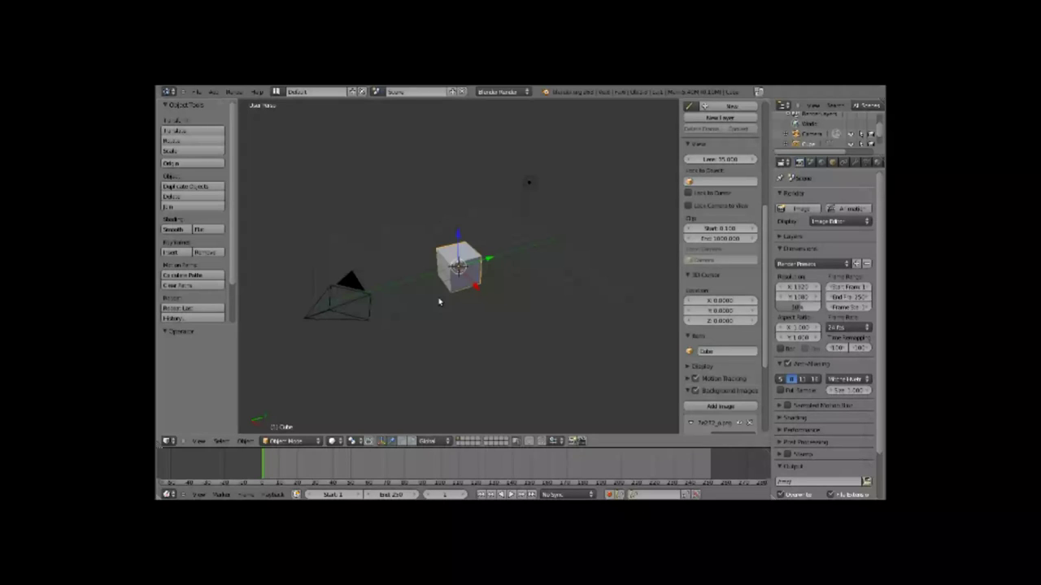
# Step: Switch to top view and delete the default cube
pyautogui.click(199, 444)
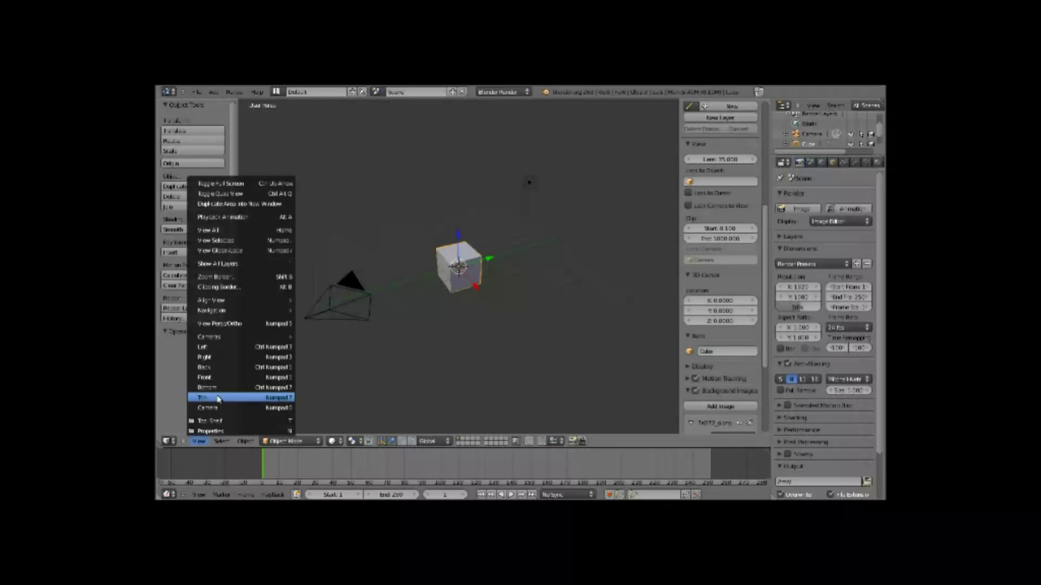
pyautogui.press('Escape')
pyautogui.press('KP_7')
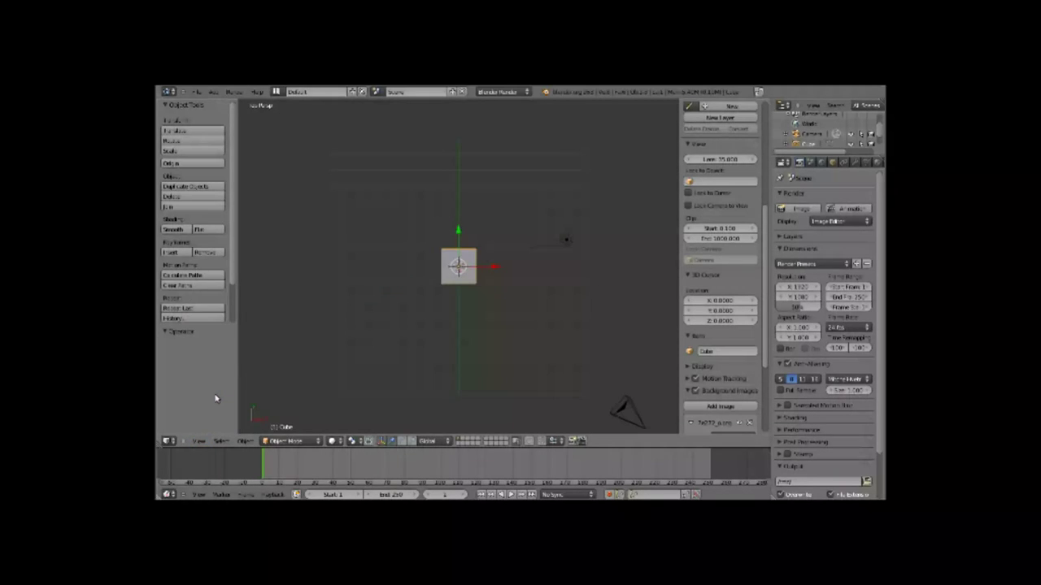
pyautogui.press('x')
pyautogui.click(417, 280)
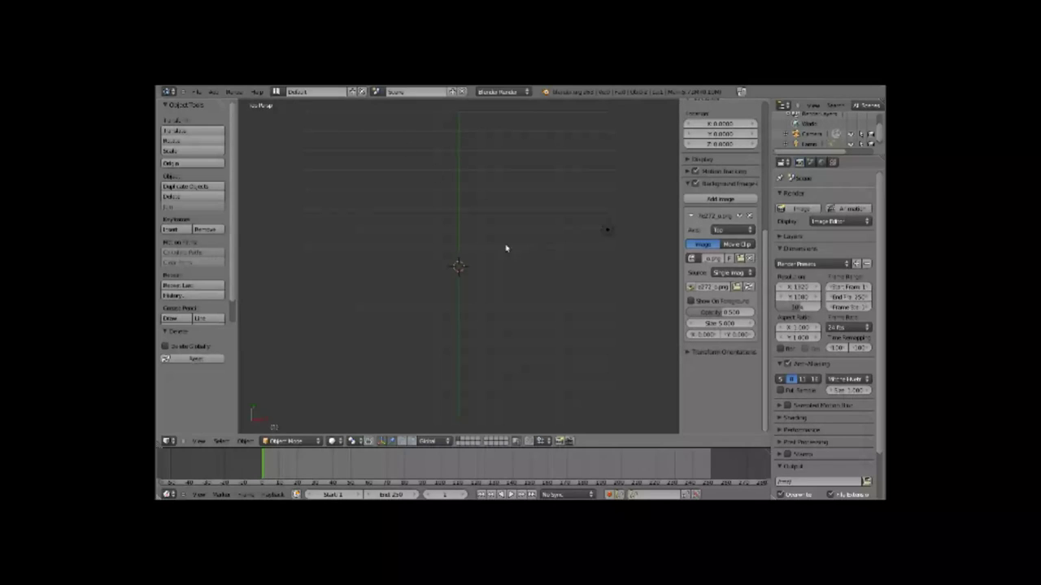
# Step: Go orthographic, zoom and pan to centre the portrait, then remove the background image
pyautogui.press('KP_5')
pyautogui.scroll(2, 512, 263)
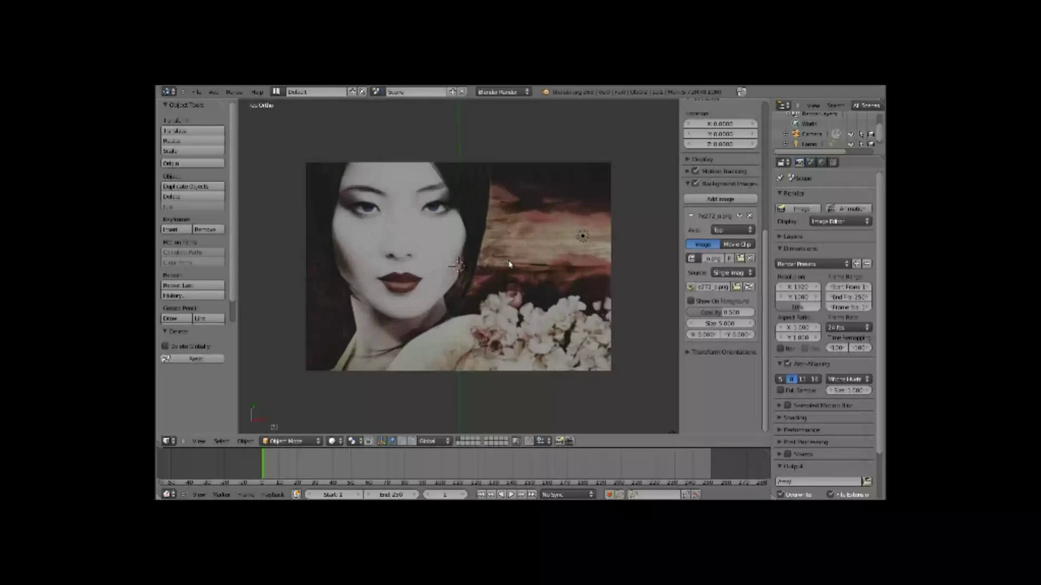
pyautogui.scroll(2, 509, 263)
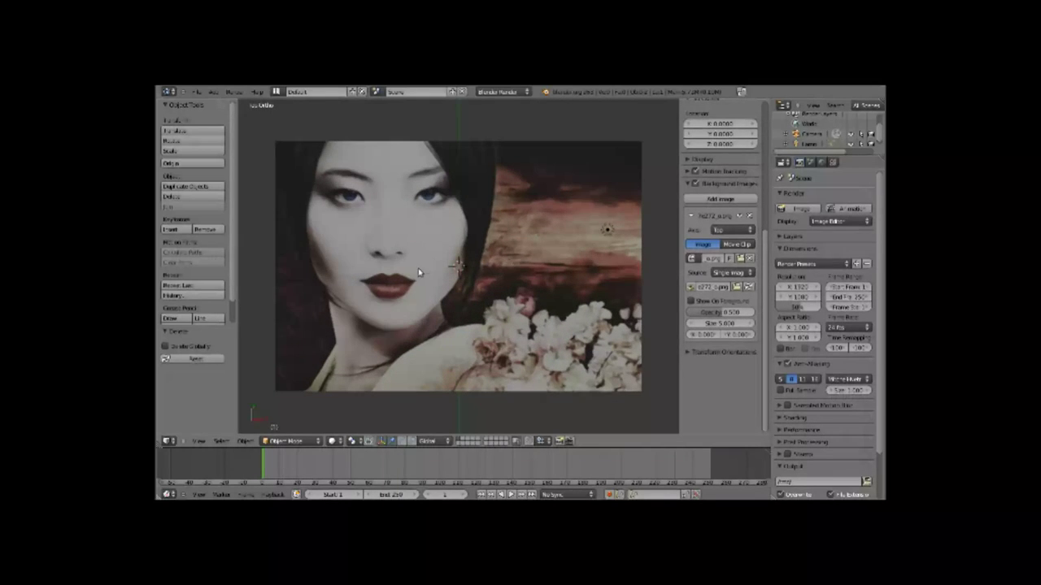
pyautogui.keyDown('shift'); pyautogui.moveTo(407, 256); pyautogui.dragTo(427, 275, button='middle'); pyautogui.keyUp('shift')
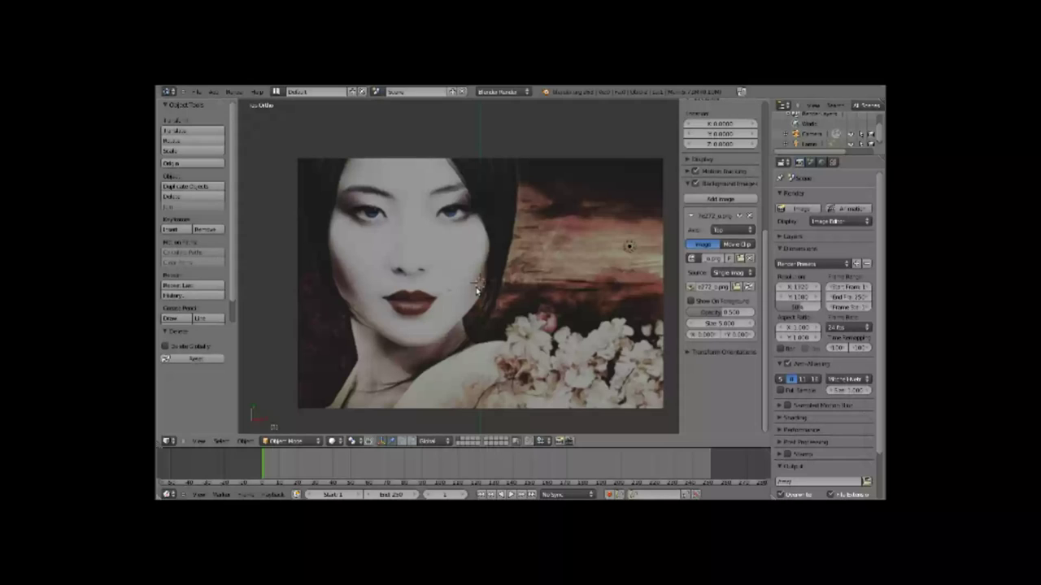
pyautogui.scroll(5, 732, 254)
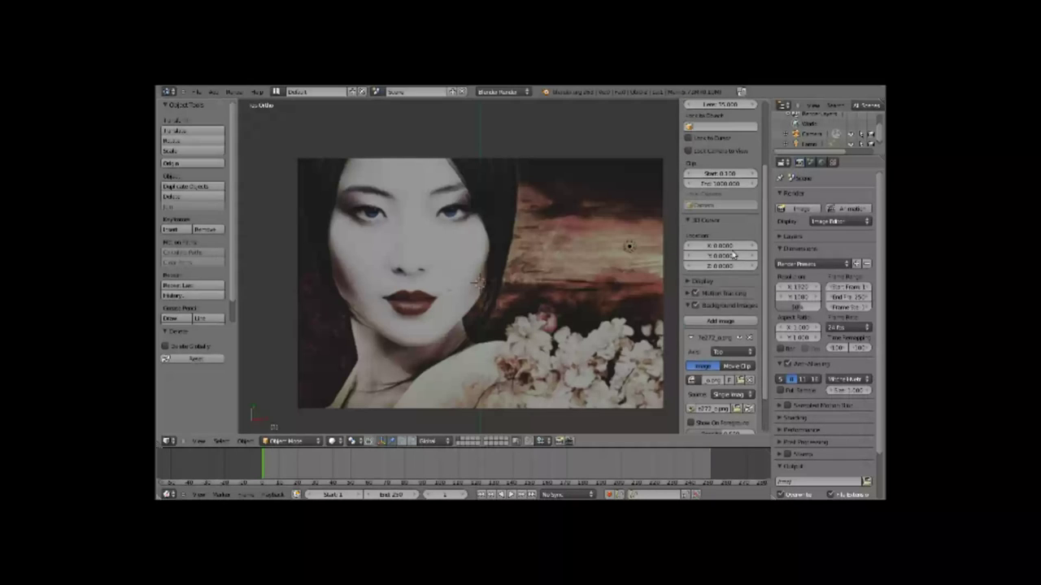
pyautogui.click(749, 339)
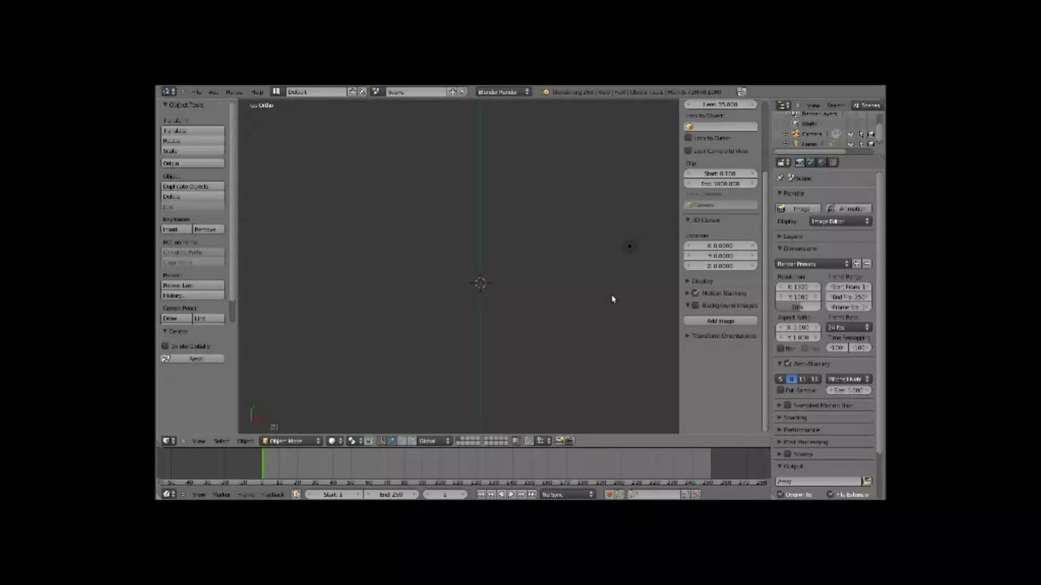
# Step: Add a Camera-axis background image slot loaded with the JPG from the recent images folder
pyautogui.click(715, 322)
pyautogui.click(719, 351)
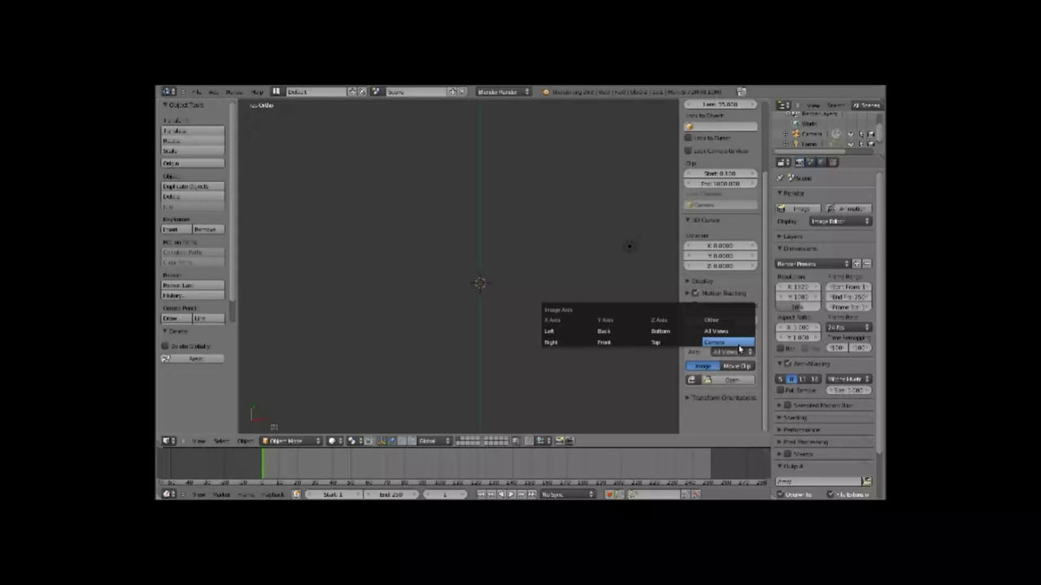
pyautogui.click(716, 344)
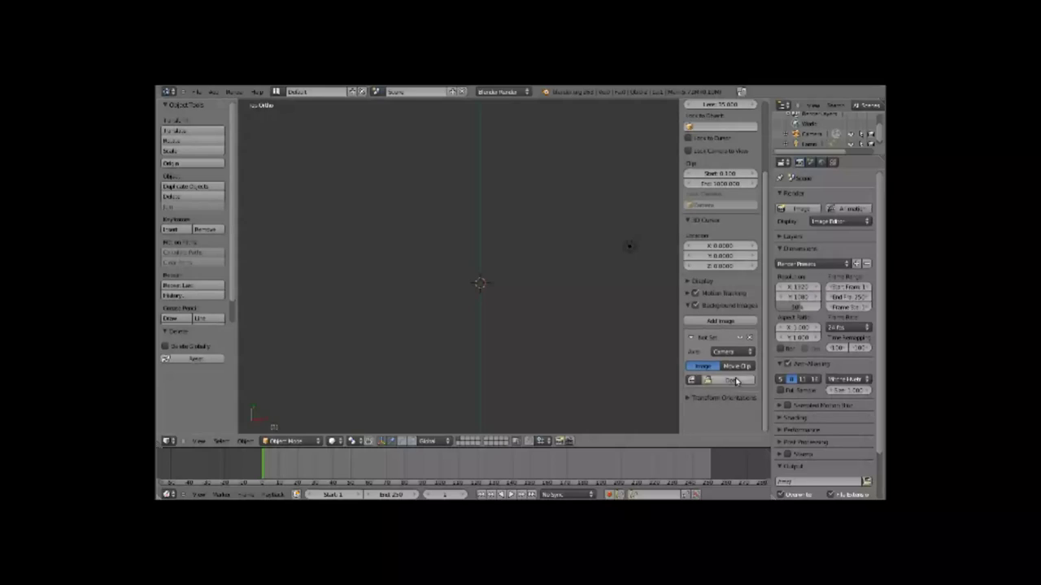
pyautogui.click(732, 380)
pyautogui.click(183, 224)
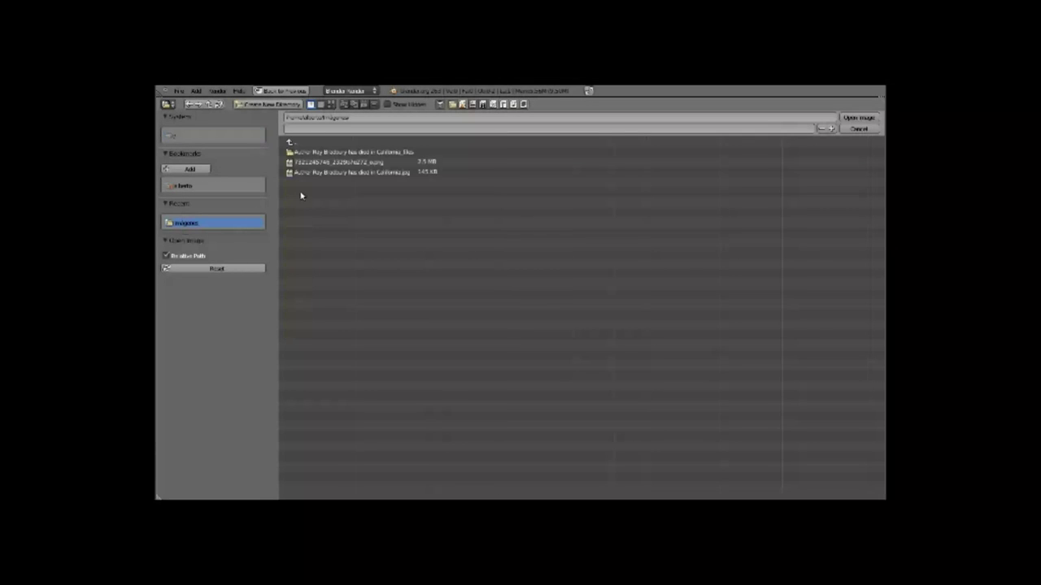
pyautogui.click(360, 173)
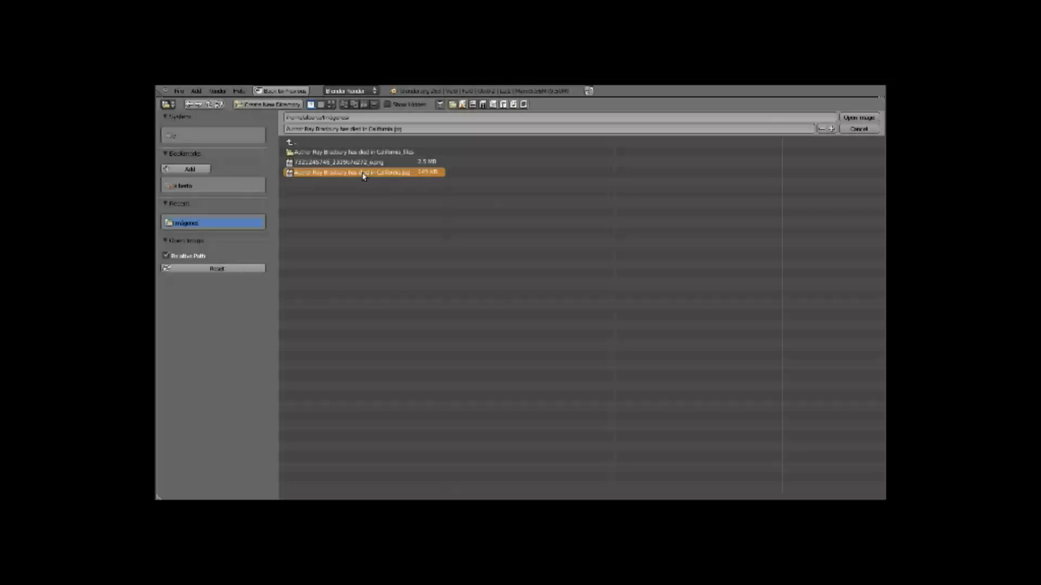
pyautogui.click(858, 118)
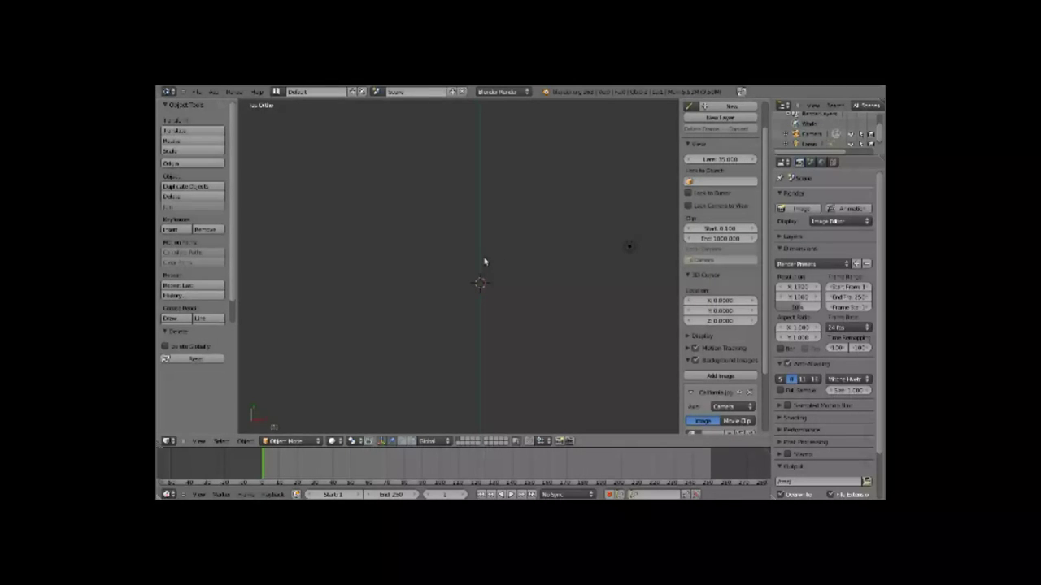
pyautogui.click(199, 441)
# Step: Look through the camera, briefly orbit away, then return to camera view
pyautogui.press('KP_0')
pyautogui.scroll(3, 470, 294)
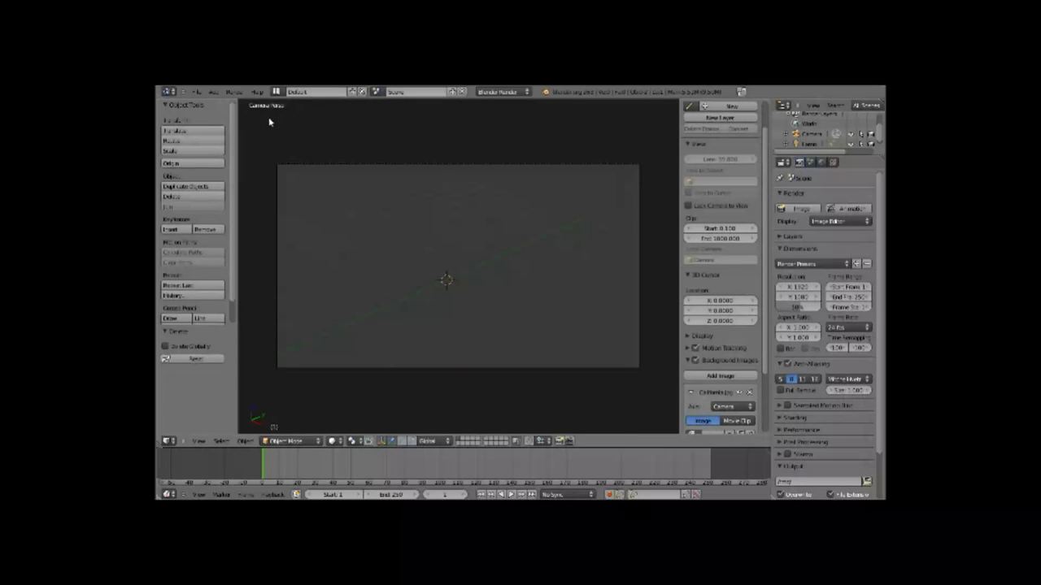
pyautogui.moveTo(451, 264); pyautogui.dragTo(484, 279, button='middle')
pyautogui.scroll(-5, 483, 279)
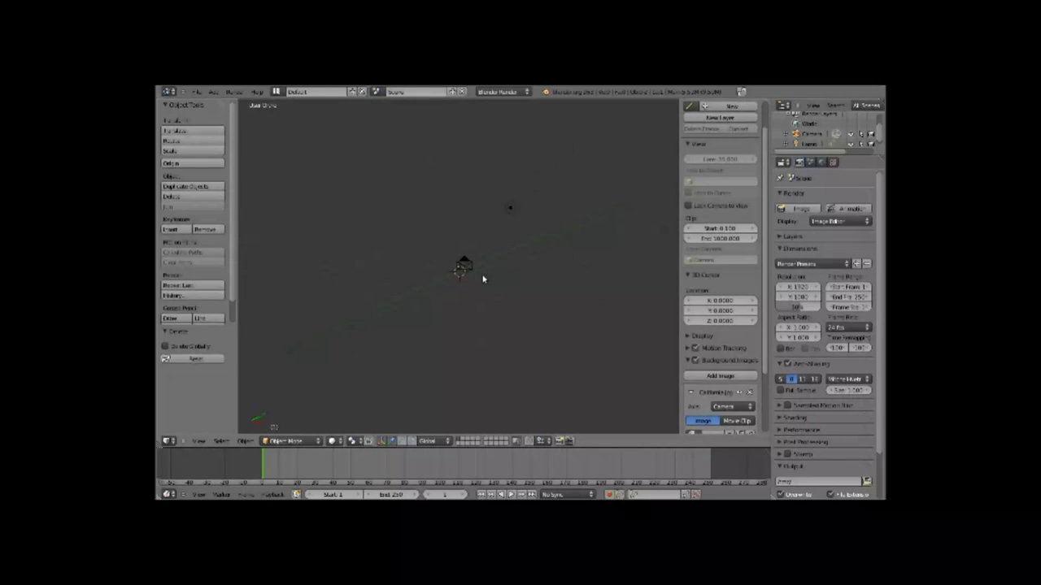
pyautogui.press('KP_0')
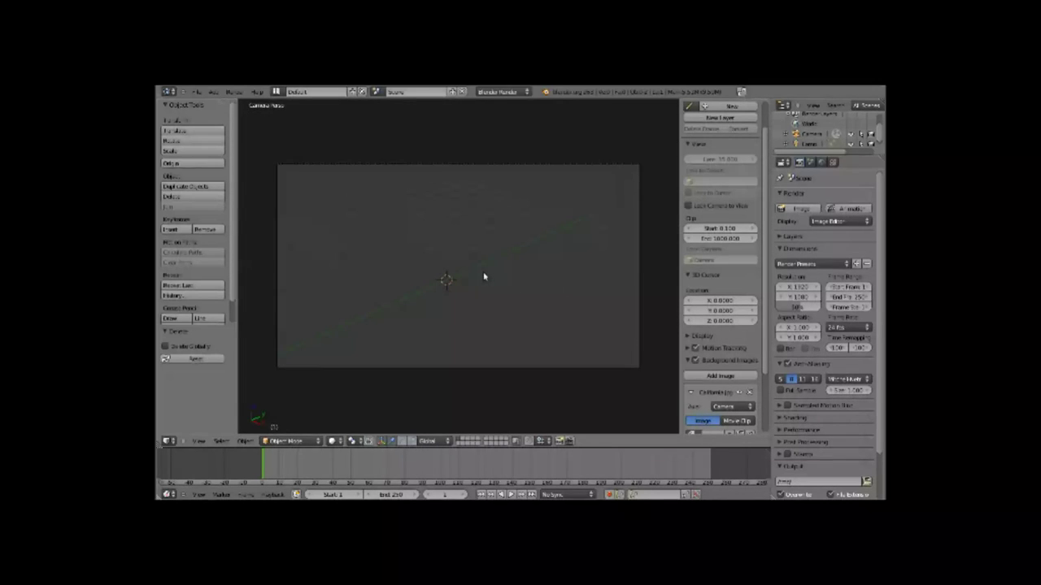
pyautogui.scroll(-4, 718, 394)
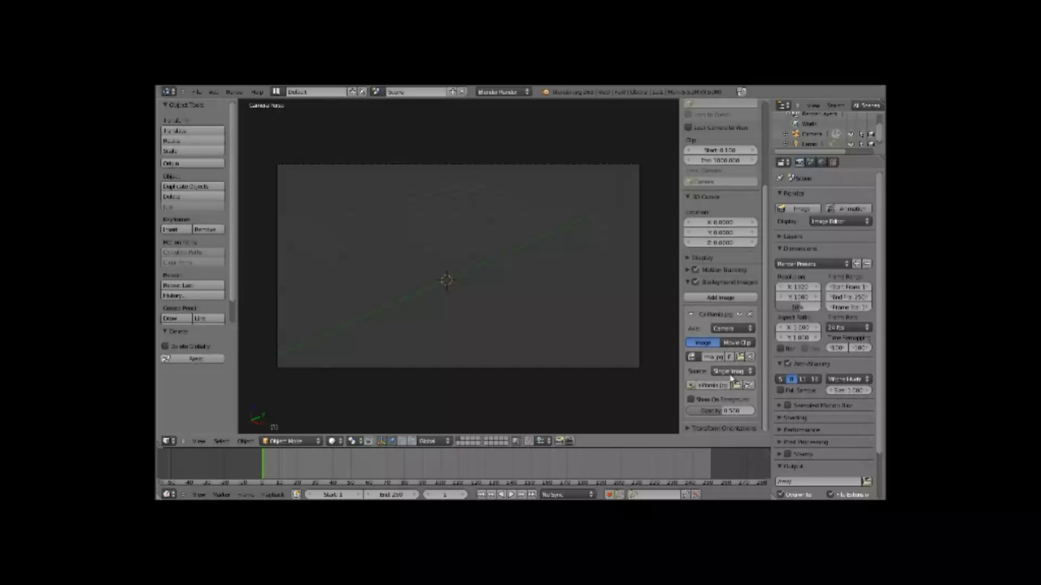
# Step: Set the background image axis to Left and orbit through the side and right views
pyautogui.click(732, 329)
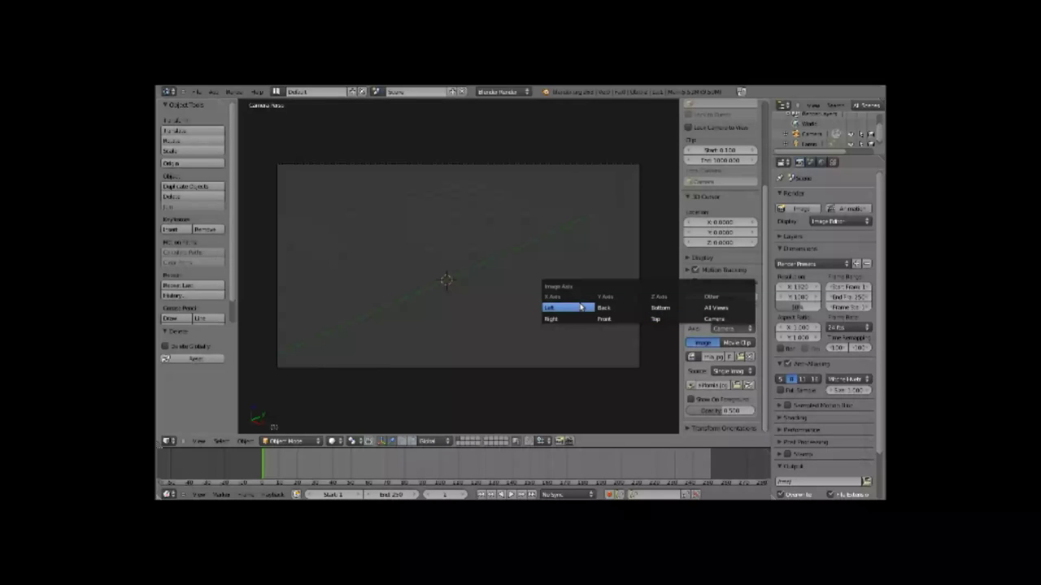
pyautogui.click(549, 309)
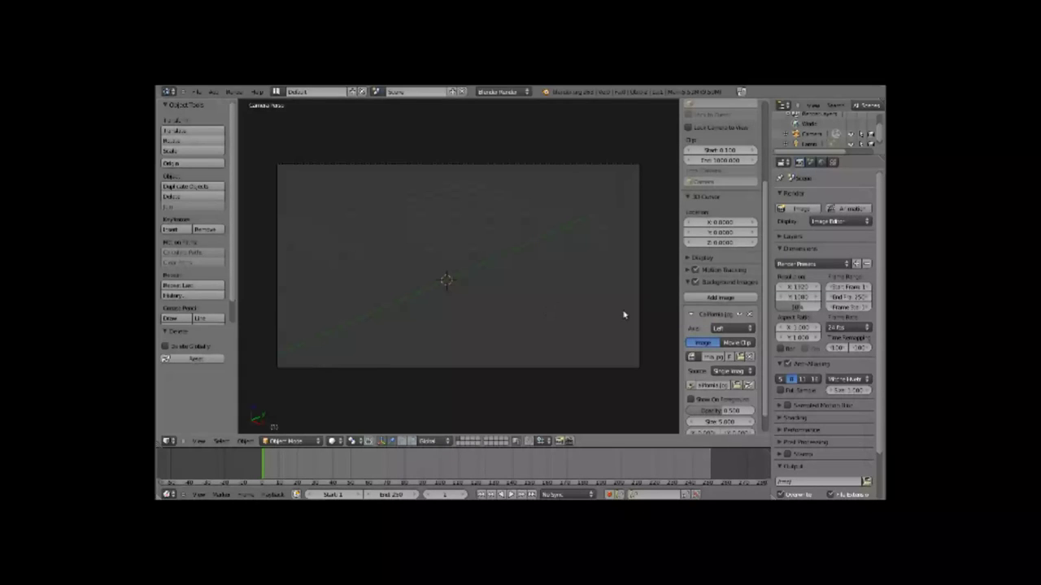
pyautogui.press('ctrl+KP_3')
pyautogui.press('KP_8')
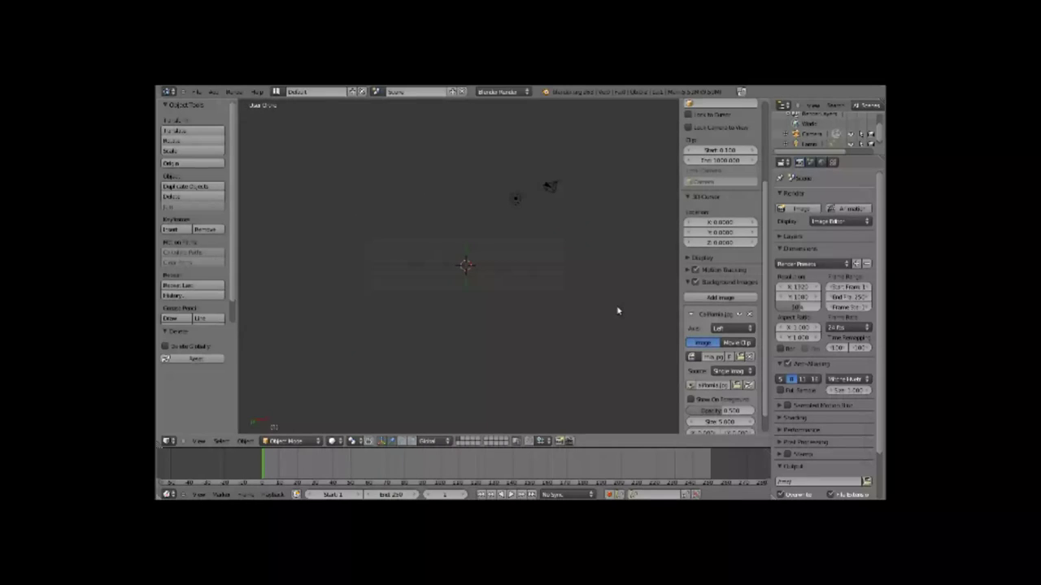
pyautogui.press('KP_4')
pyautogui.press('KP_4')
pyautogui.press('KP_8')
pyautogui.press('KP_8')
pyautogui.press('KP_8')
pyautogui.press('KP_8')
pyautogui.press('KP_8')
pyautogui.press('KP_8')
pyautogui.press('KP_3')
pyautogui.press('KP_8')
pyautogui.press('KP_8')
pyautogui.press('KP_5')
pyautogui.press('KP_2')
pyautogui.press('KP_2')
pyautogui.press('KP_2')
pyautogui.press('KP_2')
pyautogui.scroll(-1, 709, 350)
# Step: Set the background image axis to Top and look straight down in top view
pyautogui.click(730, 307)
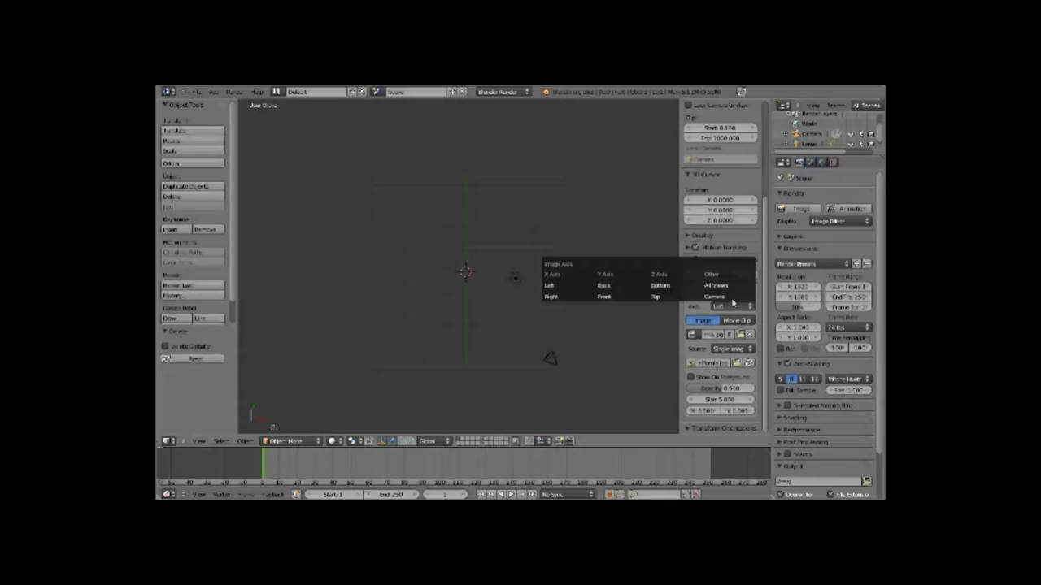
pyautogui.click(674, 296)
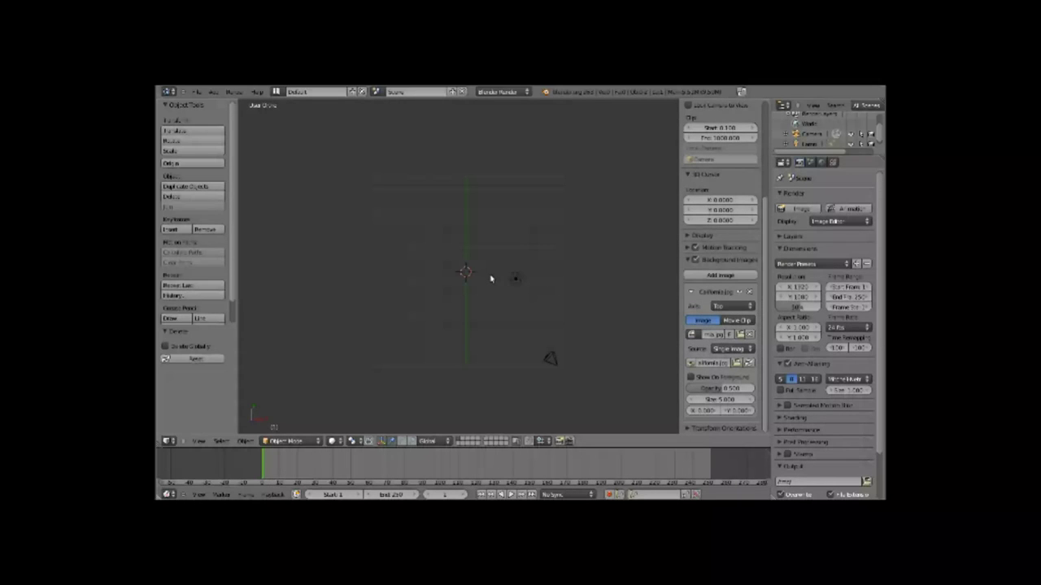
pyautogui.press('KP_7')
pyautogui.scroll(-5, 490, 279)
# Step: Unlink the old image and load the third page JPEG (página3) from the alrededor de Fuvio folder
pyautogui.click(750, 336)
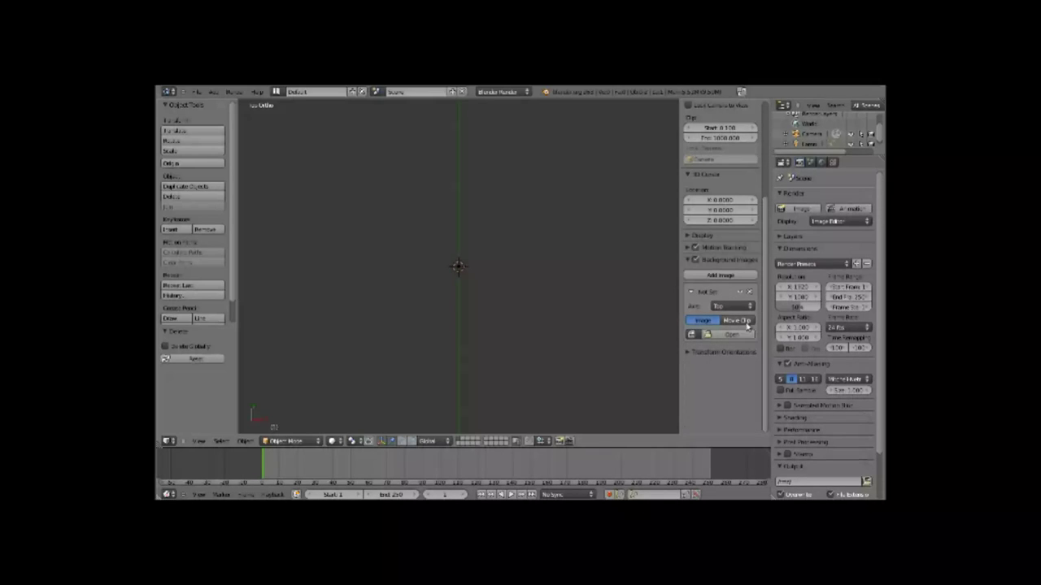
pyautogui.click(729, 336)
pyautogui.click(196, 224)
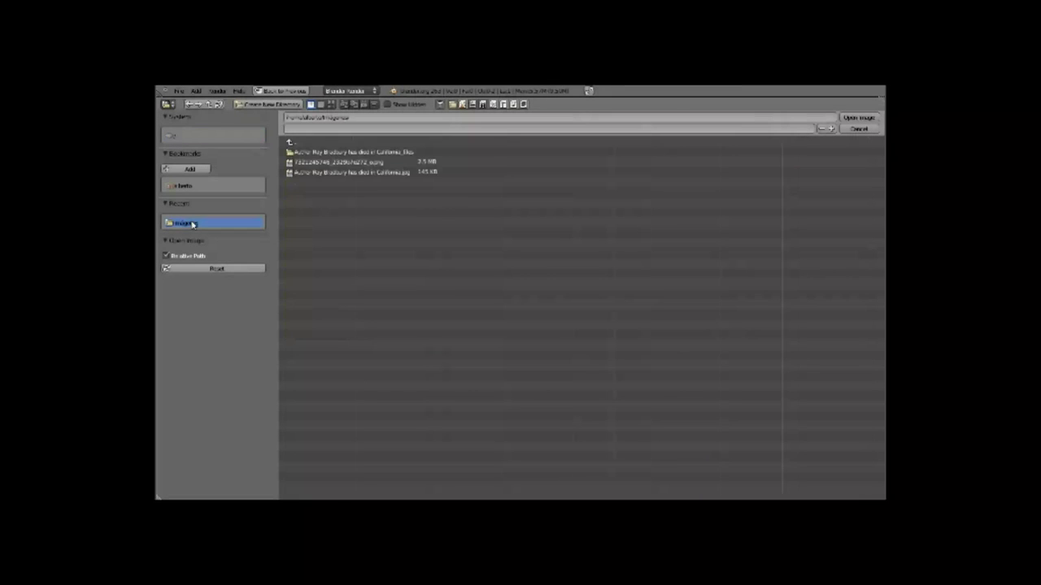
pyautogui.click(293, 143)
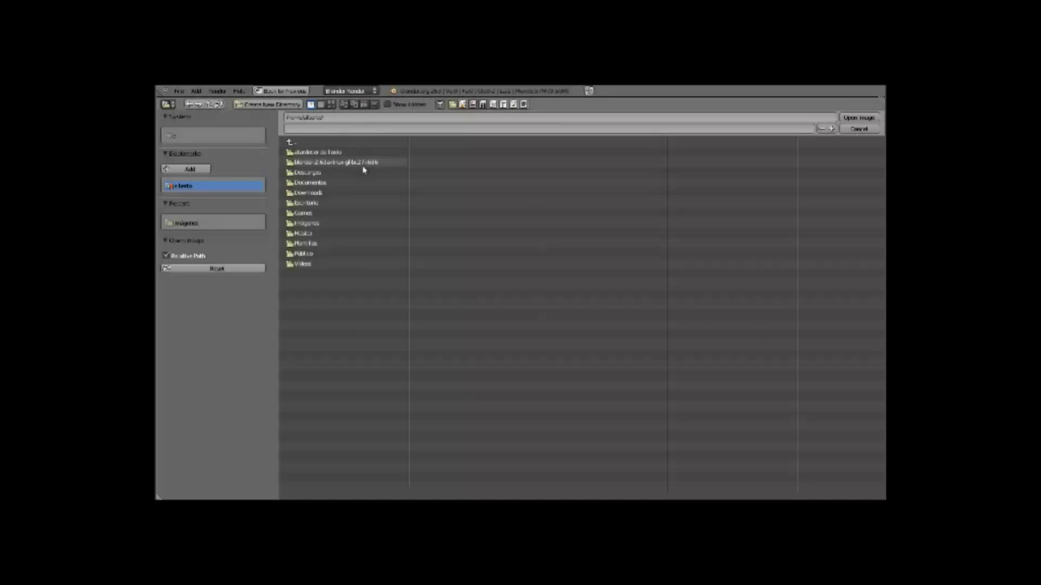
pyautogui.click(332, 152)
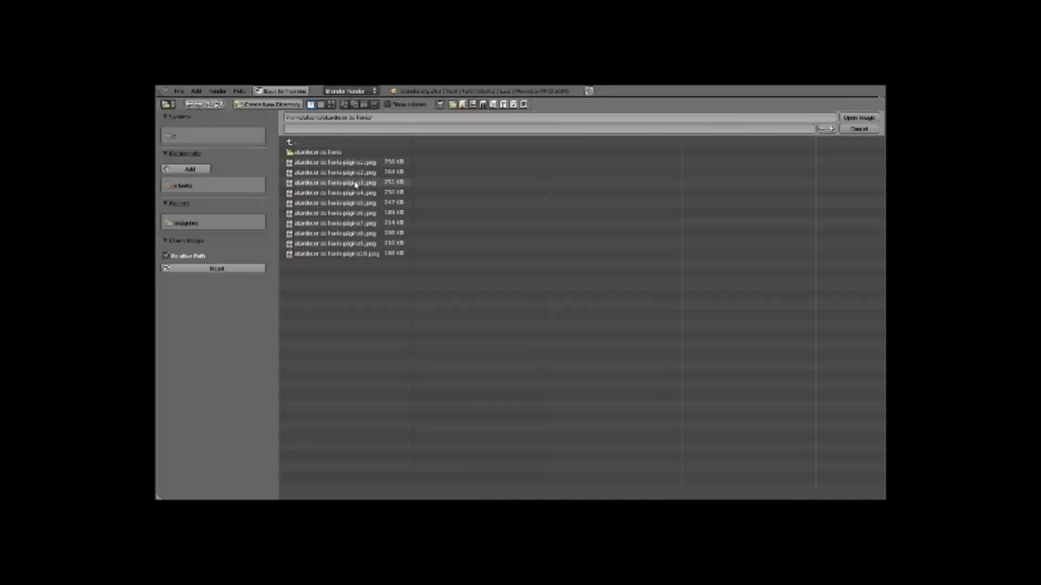
pyautogui.click(356, 183)
pyautogui.click(857, 118)
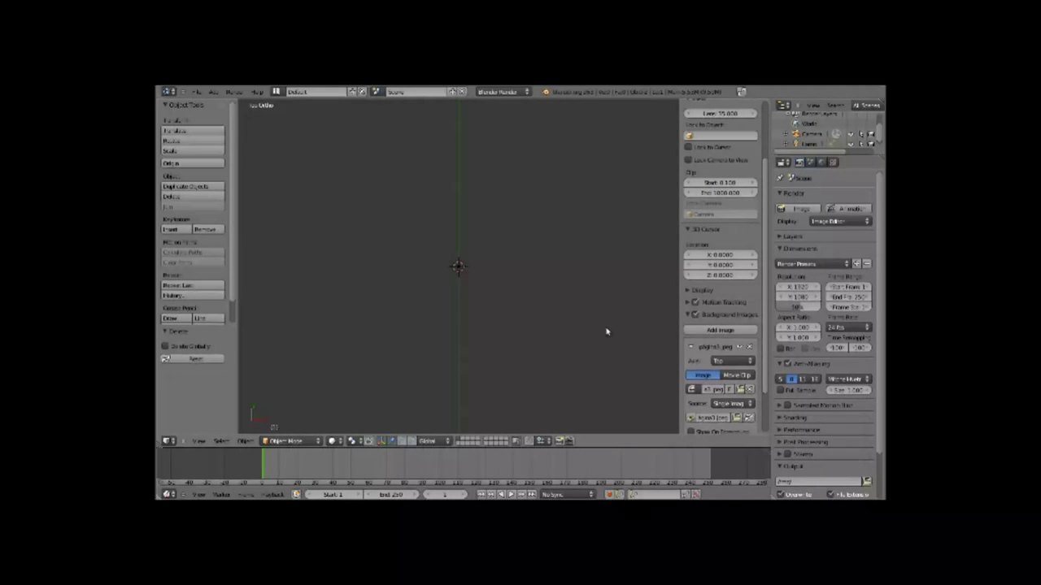
# Step: Centre the página3 image in ortho view, set its axis to Camera, and view through the camera
pyautogui.press('KP_5')
pyautogui.scroll(3, 491, 295)
pyautogui.scroll(5, 504, 309)
pyautogui.scroll(4, 520, 325)
pyautogui.scroll(4, 511, 300)
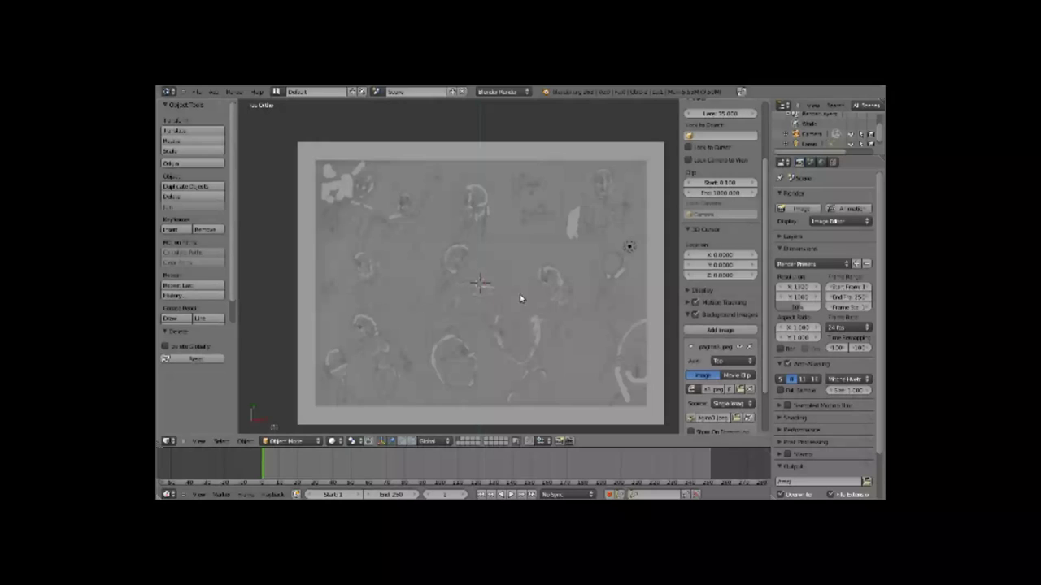
pyautogui.keyDown('shift'); pyautogui.moveTo(546, 340); pyautogui.dragTo(509, 304, button='middle'); pyautogui.keyUp('shift')
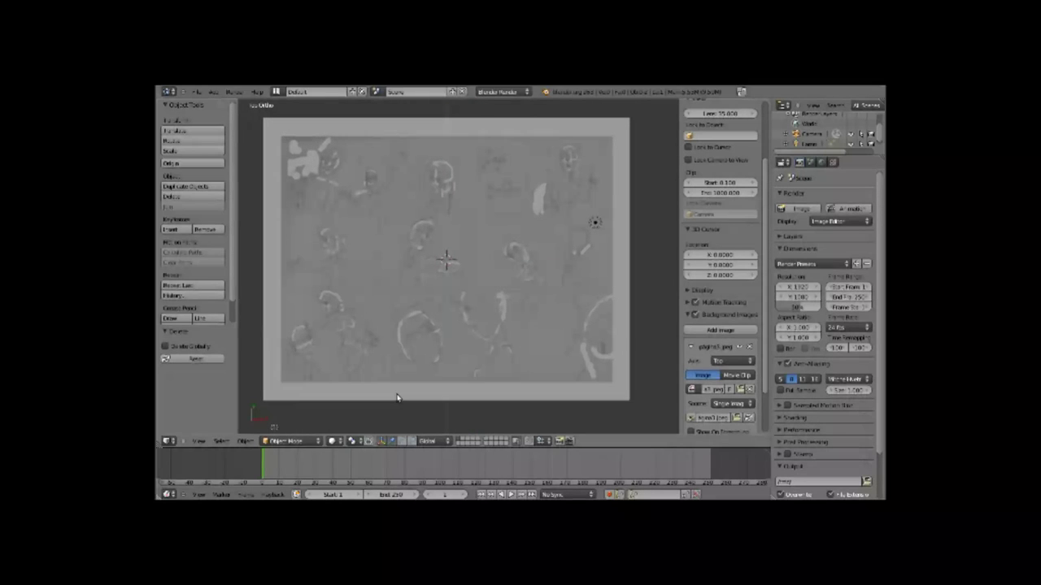
pyautogui.click(723, 361)
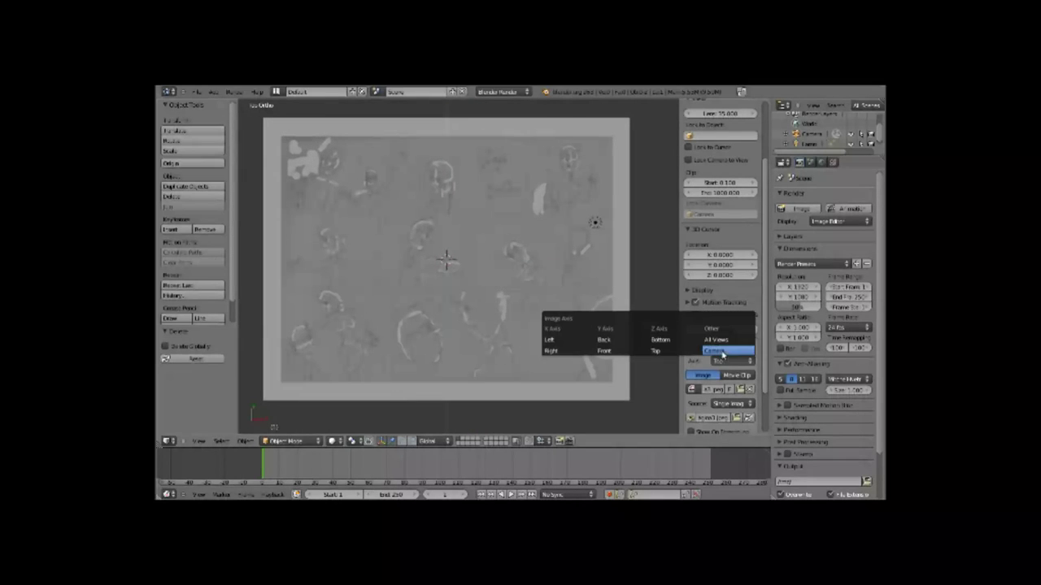
pyautogui.click(717, 352)
pyautogui.press('KP_0')
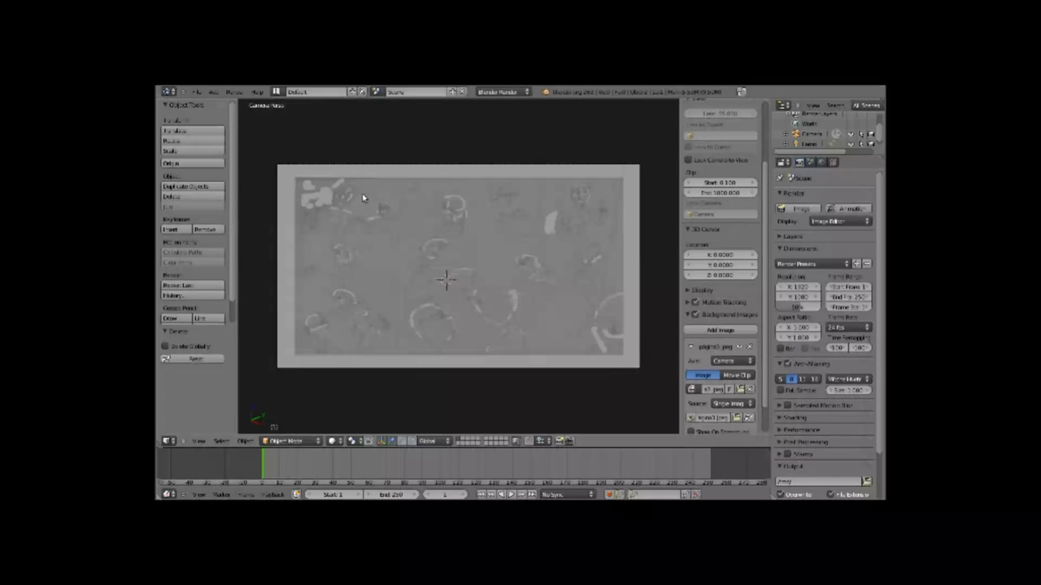
pyautogui.moveTo(497, 266)
pyautogui.mouseDown(button='middle')
pyautogui.moveTo(558, 318)
pyautogui.moveTo(464, 271)
pyautogui.moveTo(494, 309)
pyautogui.mouseUp(button='middle')
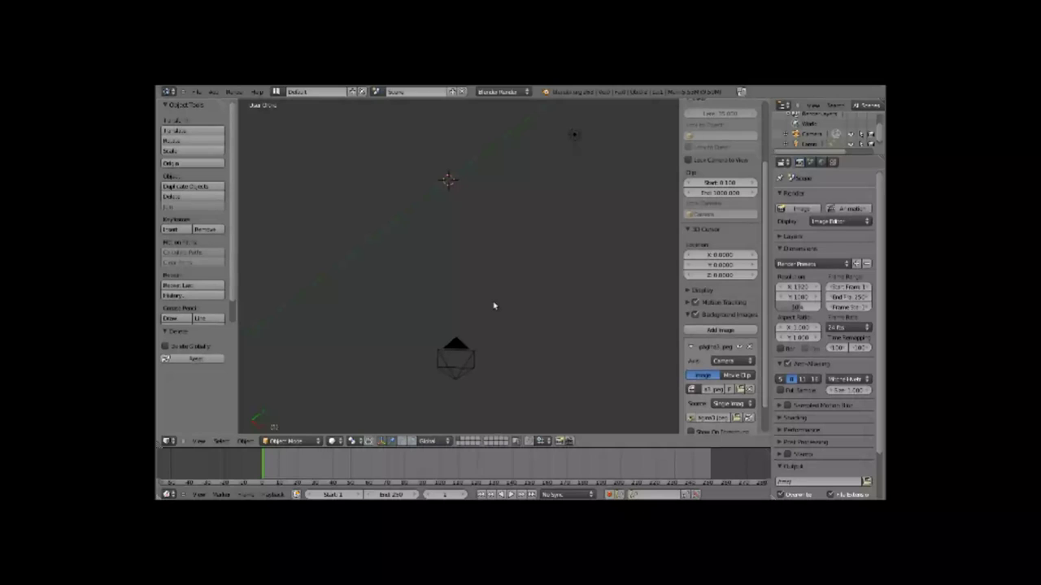
# Step: Remove the background image entry, hide the sidebar, and orbit around the camera and lamp
pyautogui.click(750, 347)
pyautogui.press('n')
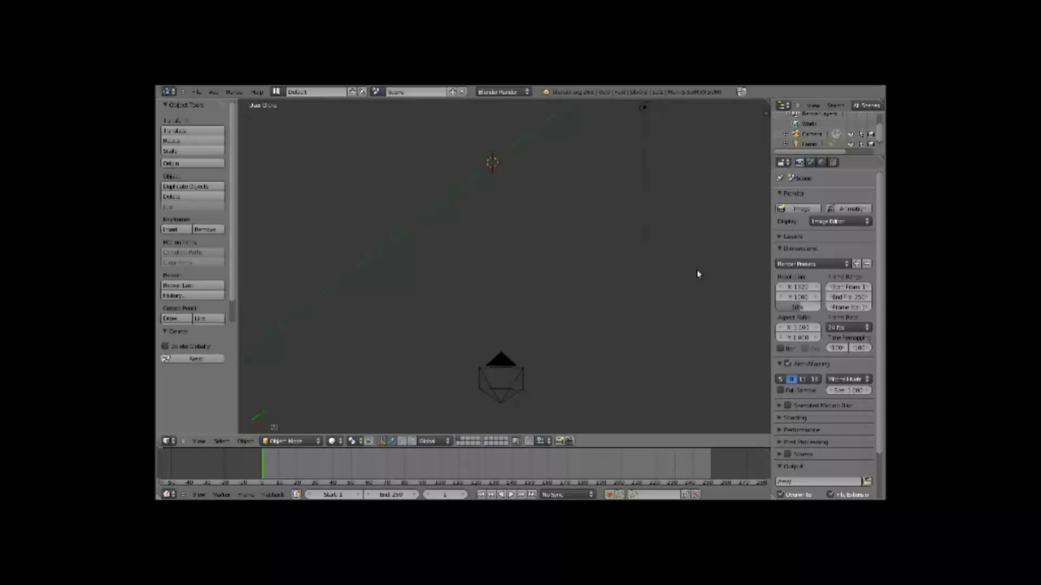
pyautogui.scroll(-6, 529, 264)
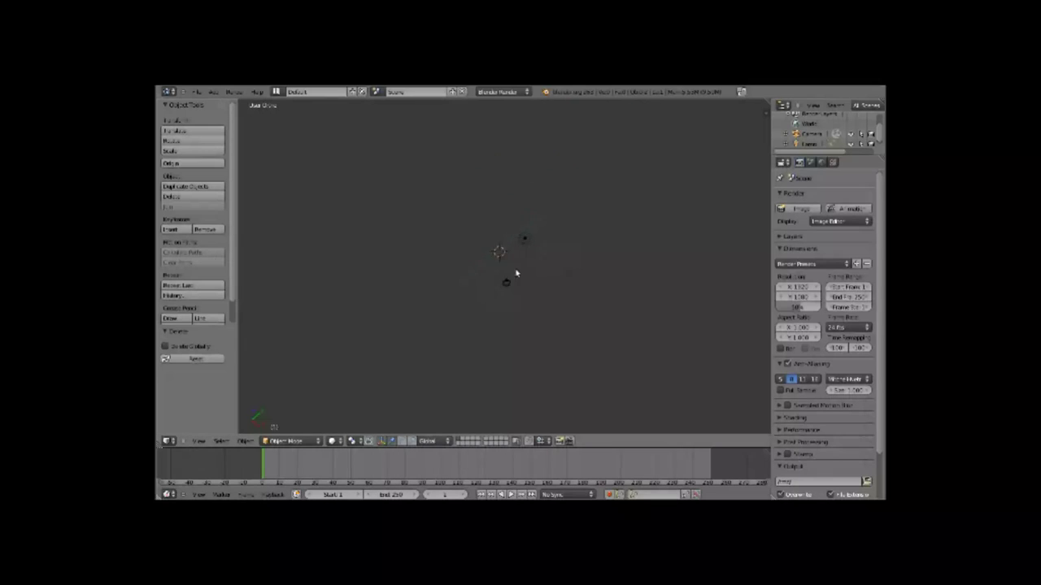
pyautogui.moveTo(520, 281)
pyautogui.mouseDown(button='middle')
pyautogui.moveTo(558, 279)
pyautogui.moveTo(544, 271)
pyautogui.mouseUp(button='middle')
pyautogui.moveTo(488, 311)
pyautogui.mouseDown(button='middle')
pyautogui.moveTo(472, 290)
pyautogui.moveTo(539, 304)
pyautogui.moveTo(528, 302)
pyautogui.moveTo(477, 355)
pyautogui.mouseUp(button='middle')
# Step: Add a cube mesh and move it along Y to -4.072
pyautogui.hotkey('shift', 'a')
pyautogui.click(436, 328)
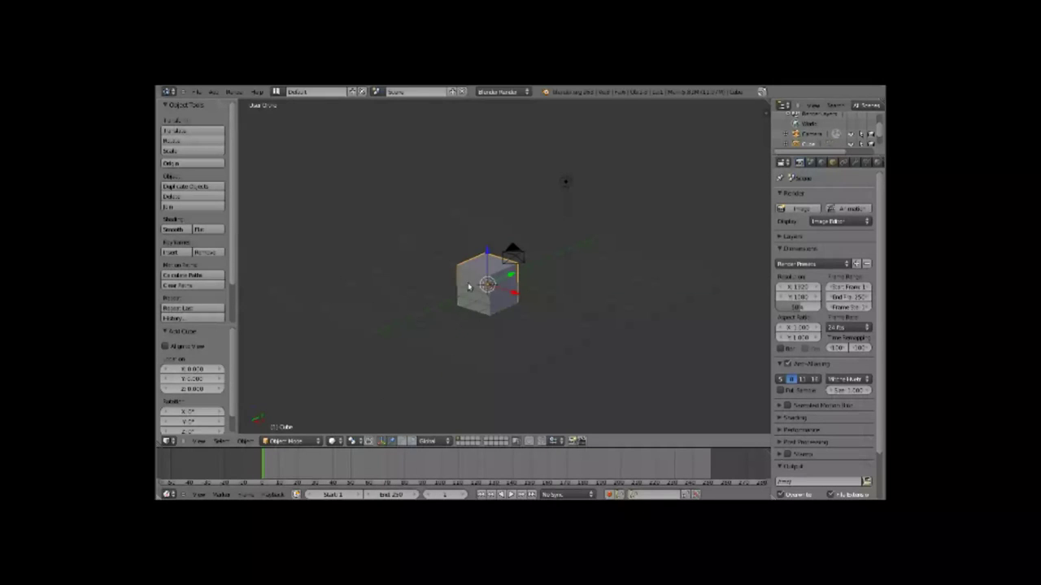
pyautogui.press('g')
pyautogui.press('y')
pyautogui.click(415, 358)
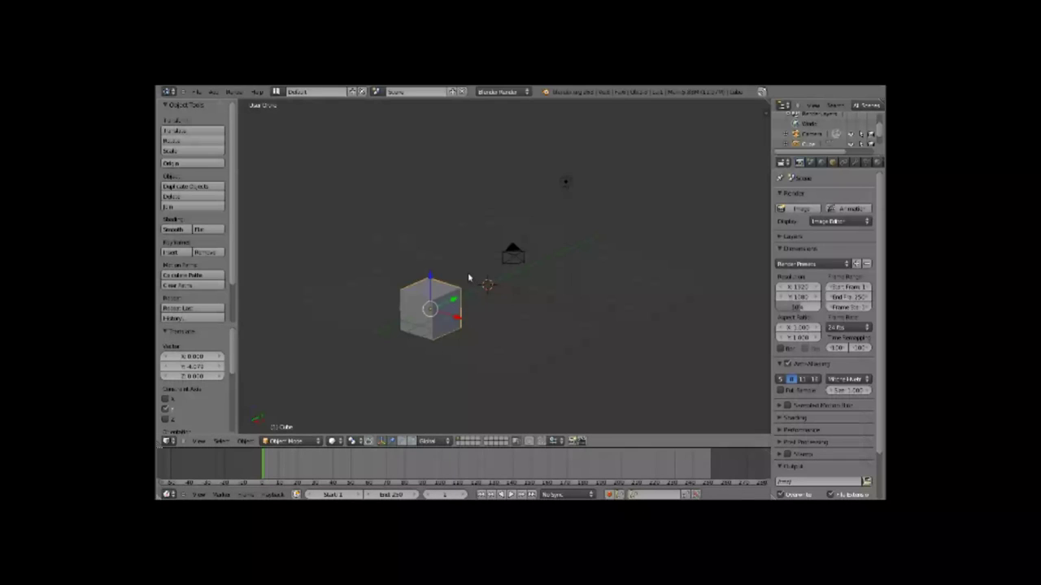
pyautogui.press('i')
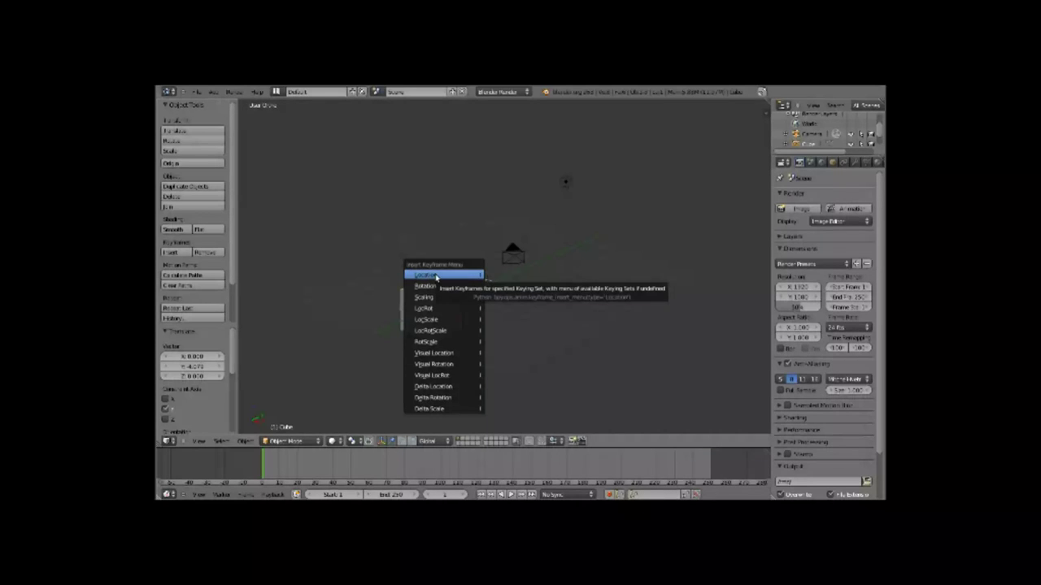
# Step: Keyframe the cube's location at frame 1 (Y -4.072) and at frame 30 (Y 10.350)
pyautogui.click(431, 279)
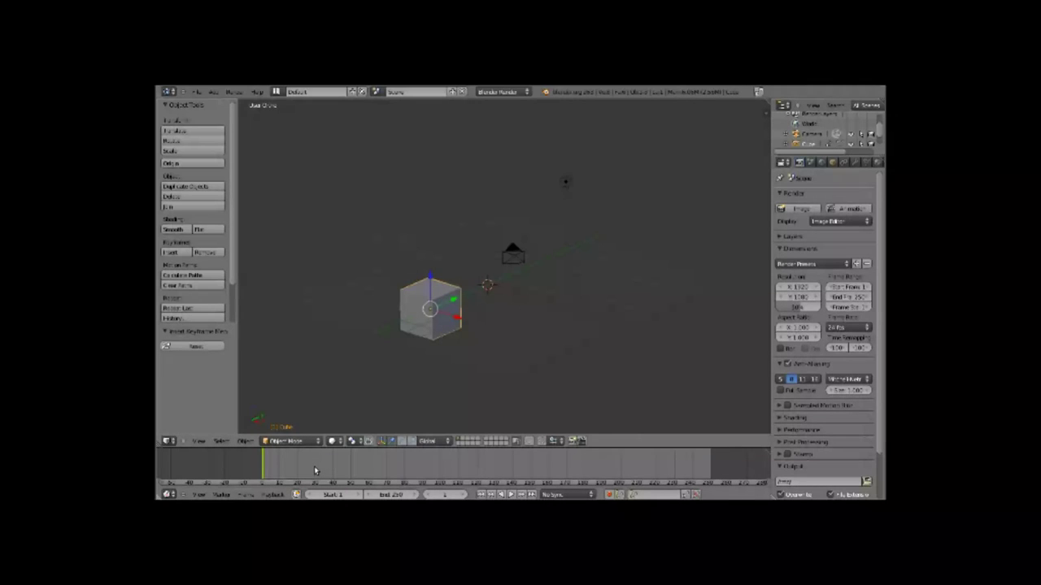
pyautogui.click(315, 466)
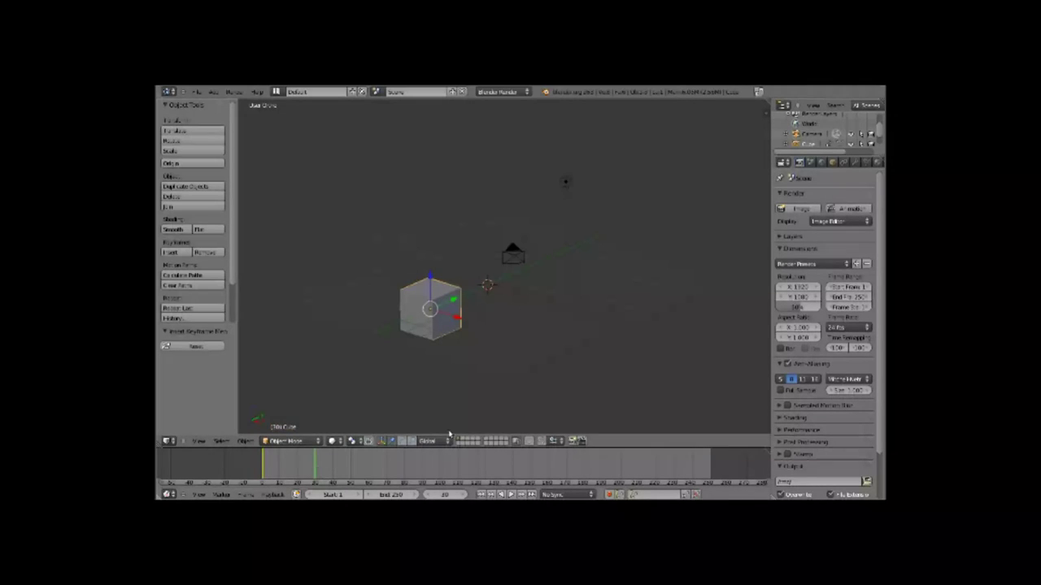
pyautogui.moveTo(449, 305); pyautogui.dragTo(525, 334)
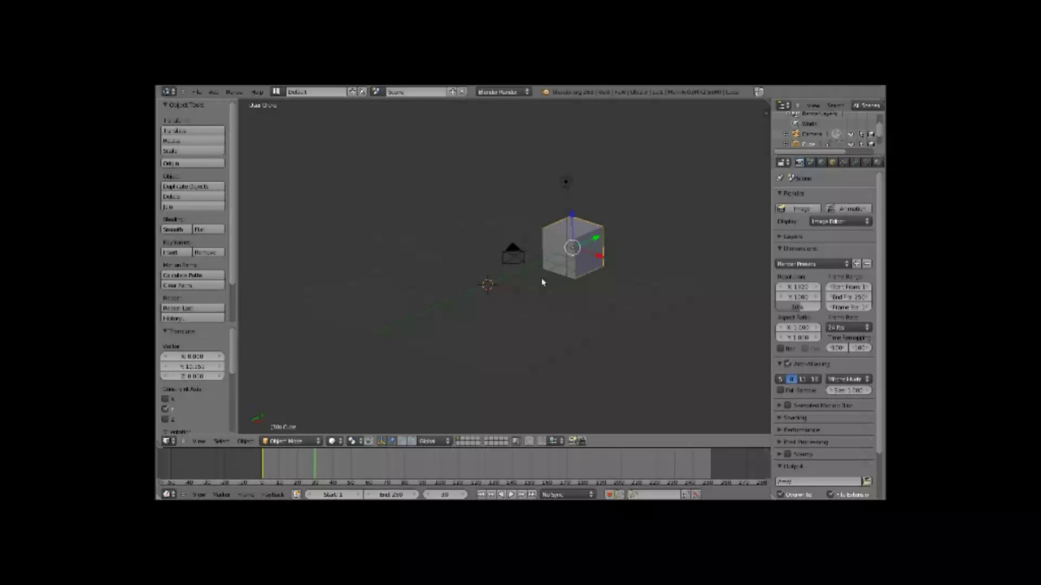
pyautogui.press('i')
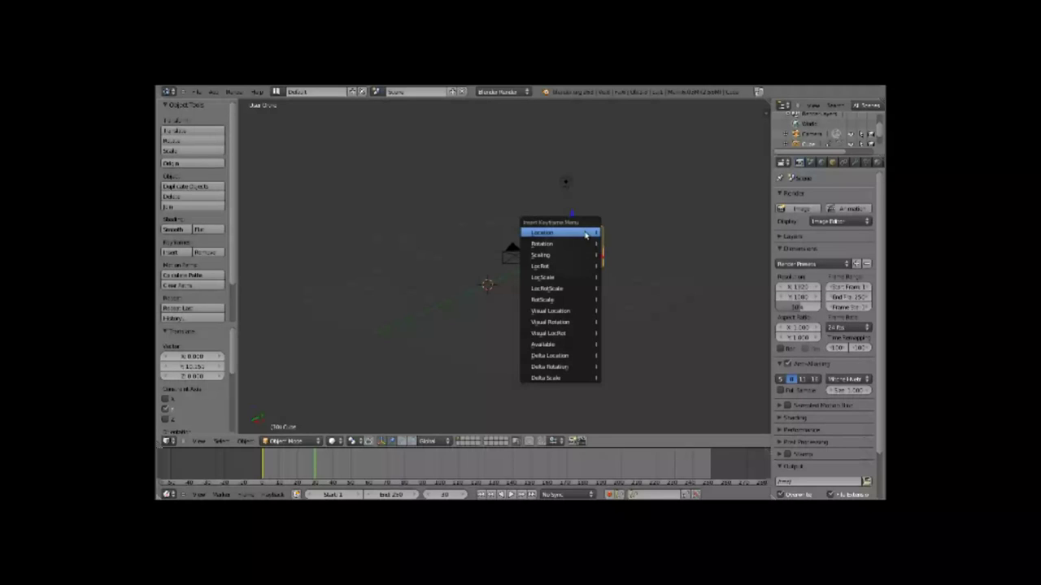
pyautogui.click(555, 238)
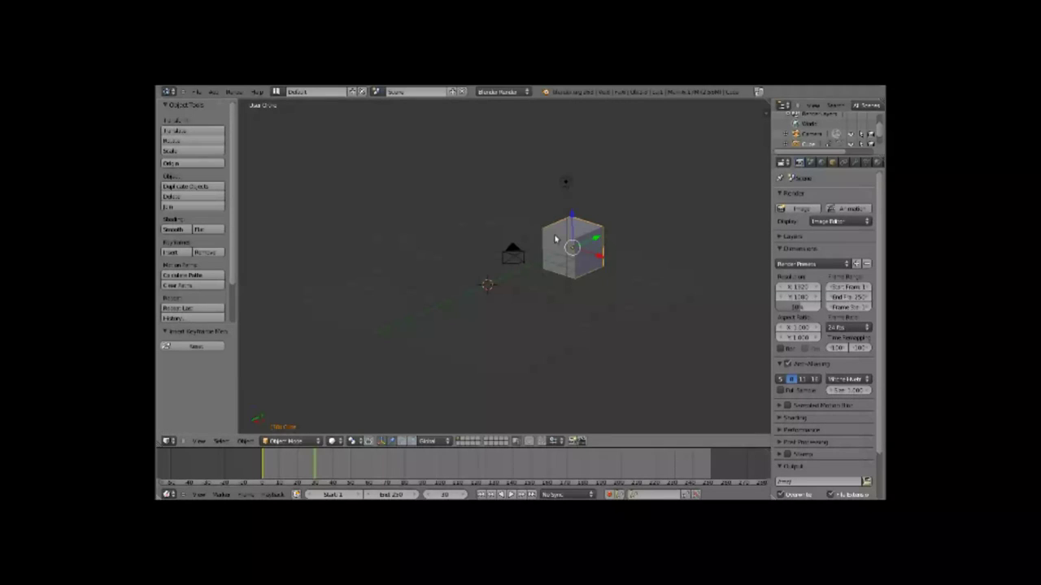
# Step: Scrub the timeline to preview the cube's slide, then start editing the End frame
pyautogui.moveTo(300, 475); pyautogui.dragTo(264, 471)
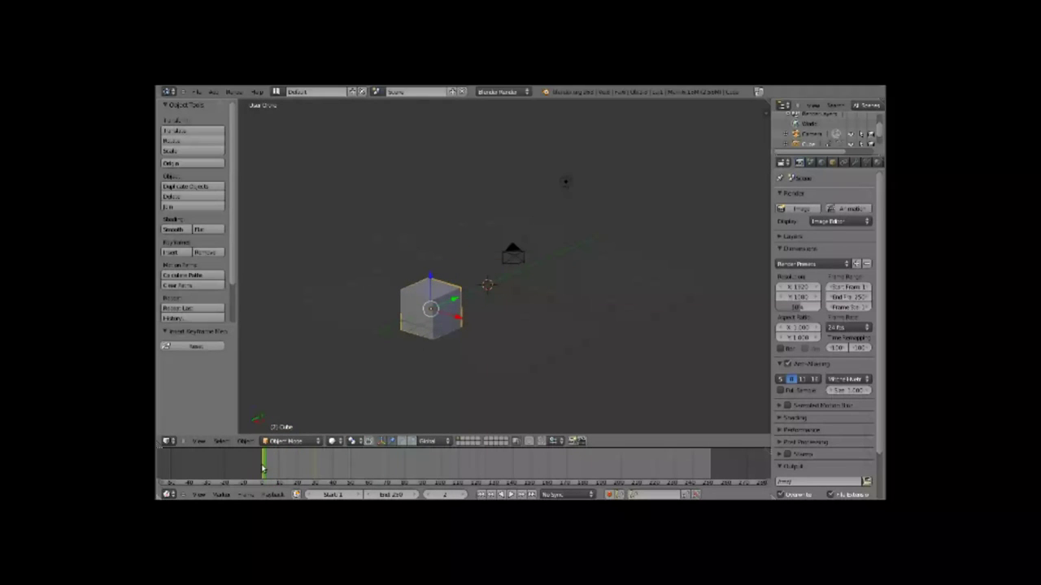
pyautogui.click(263, 472)
pyautogui.moveTo(263, 469)
pyautogui.mouseDown()
pyautogui.moveTo(316, 471)
pyautogui.moveTo(262, 478)
pyautogui.mouseUp()
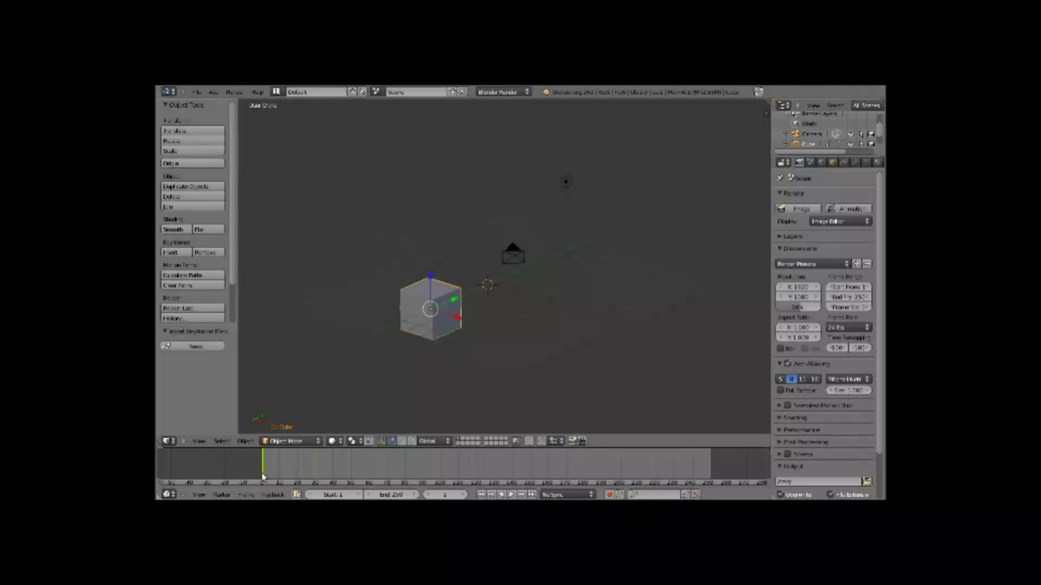
pyautogui.click(397, 495)
# Step: Set the timeline end frame to 40 and play the animation through once
pyautogui.press('BackSpace')
pyautogui.write('40')
pyautogui.press('Return')
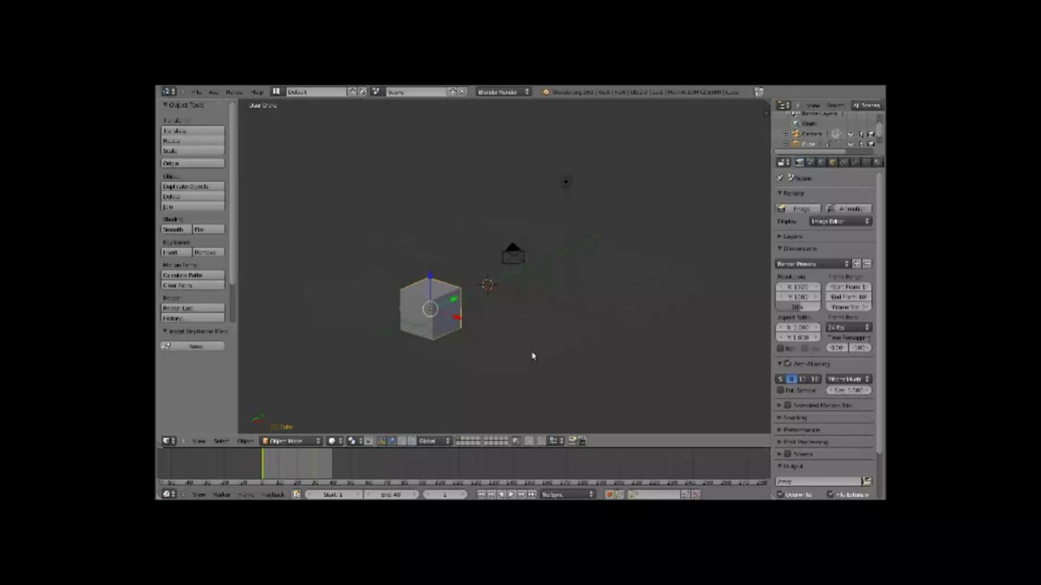
pyautogui.hotkey('alt', 'a')
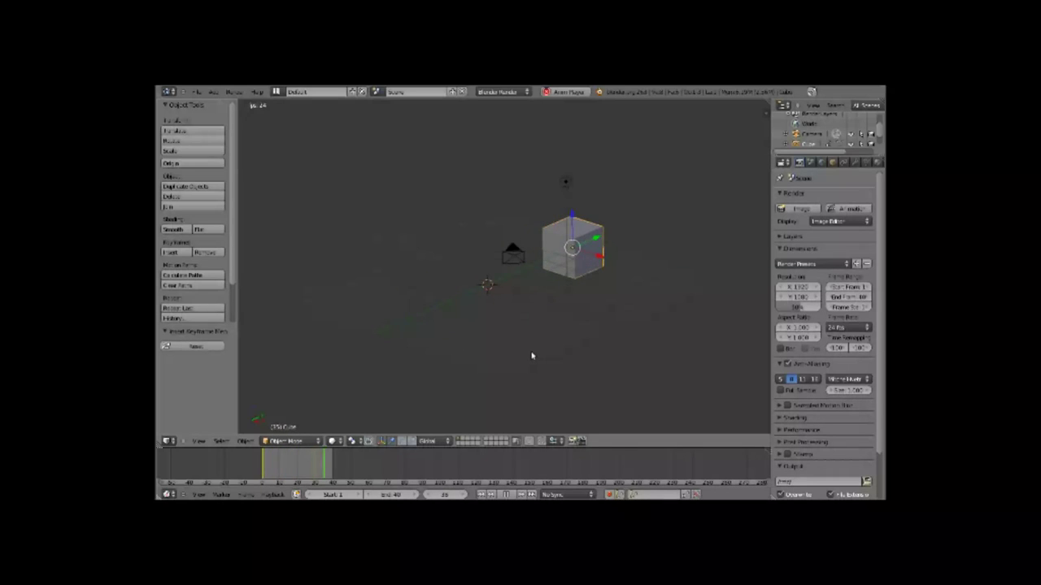
pyautogui.press('Escape')
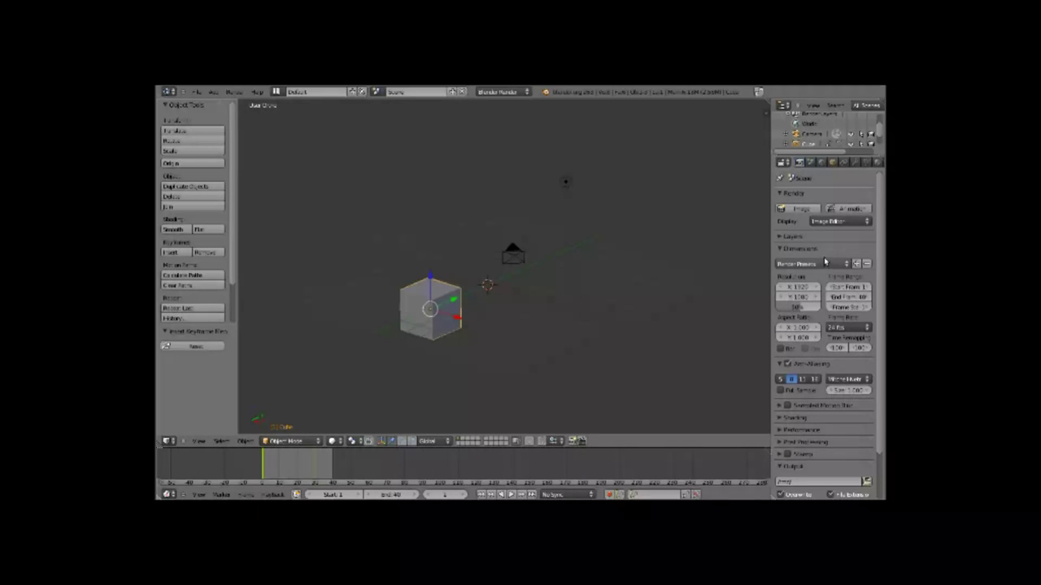
# Step: Set the render output location to the home folder
pyautogui.scroll(-1, 823, 260)
pyautogui.scroll(-2, 824, 261)
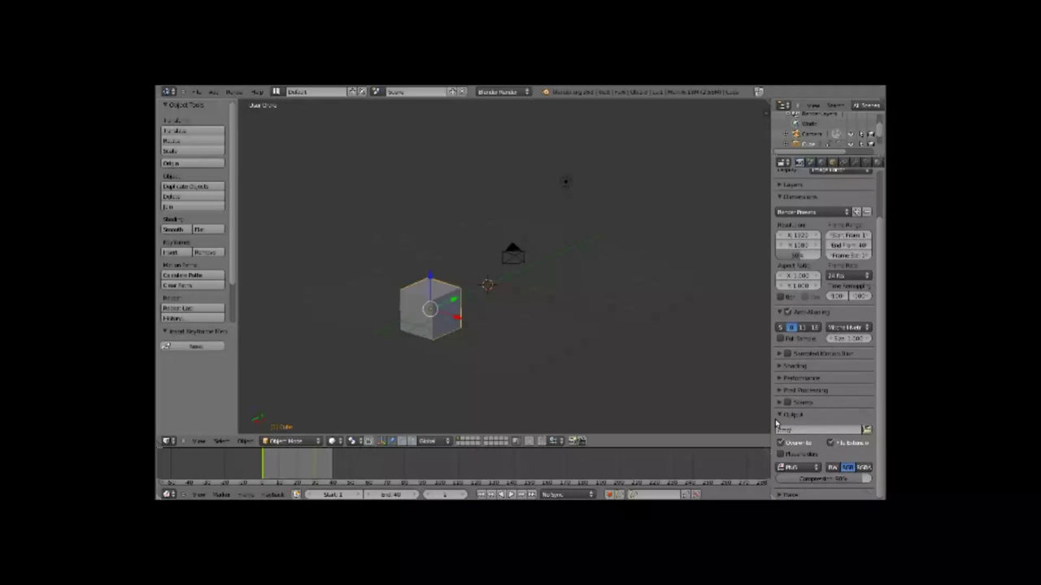
pyautogui.scroll(3, 799, 419)
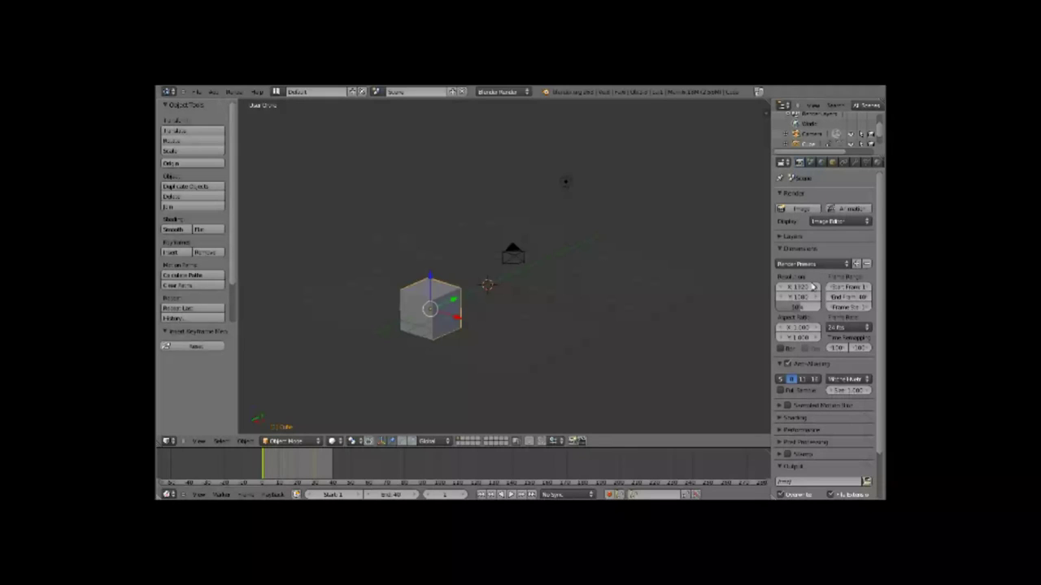
pyautogui.scroll(-3, 797, 312)
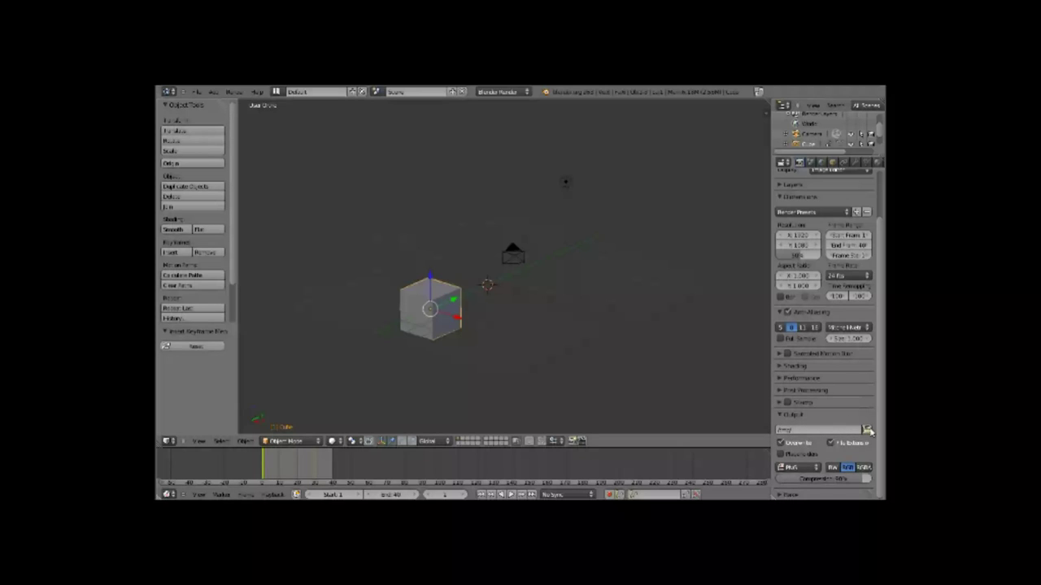
pyautogui.click(868, 431)
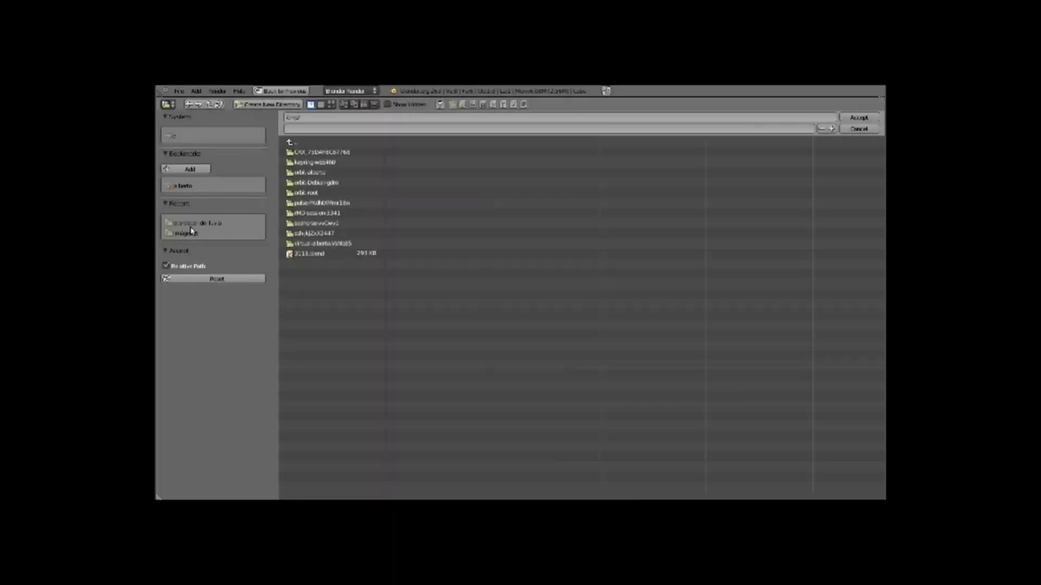
pyautogui.click(181, 187)
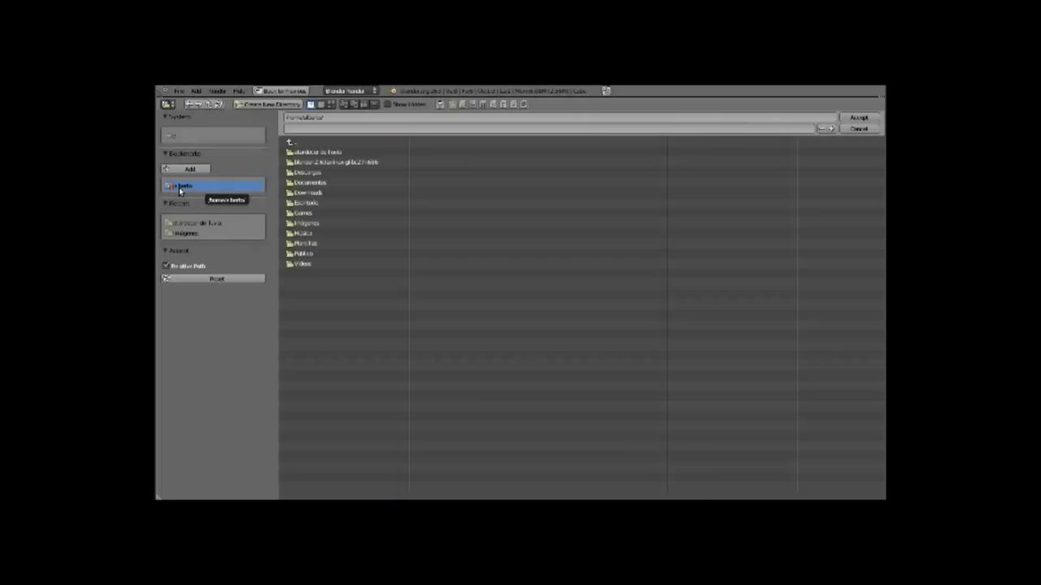
pyautogui.click(857, 118)
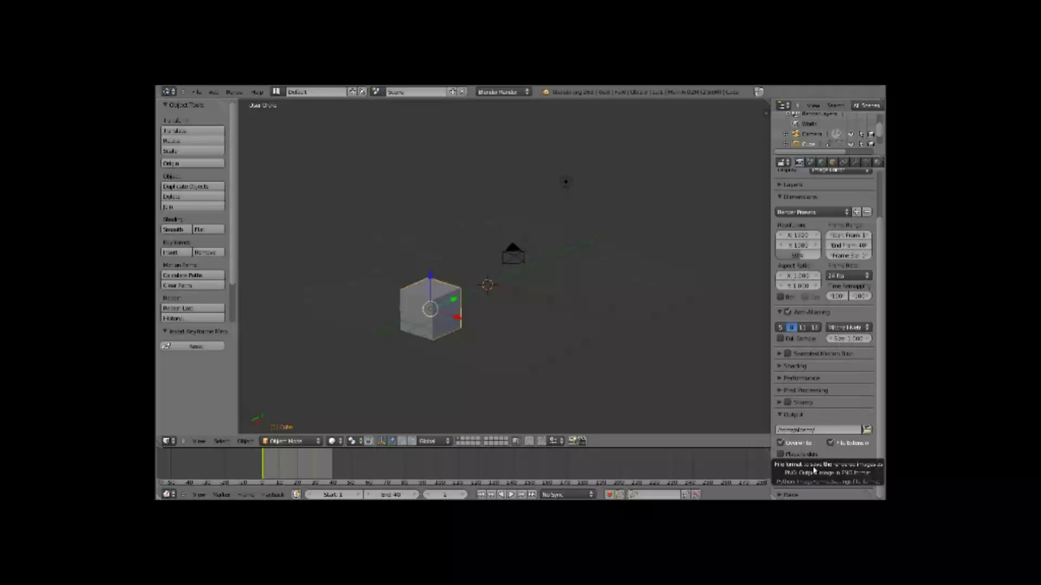
# Step: Change the output file format to MPEG video
pyautogui.click(814, 470)
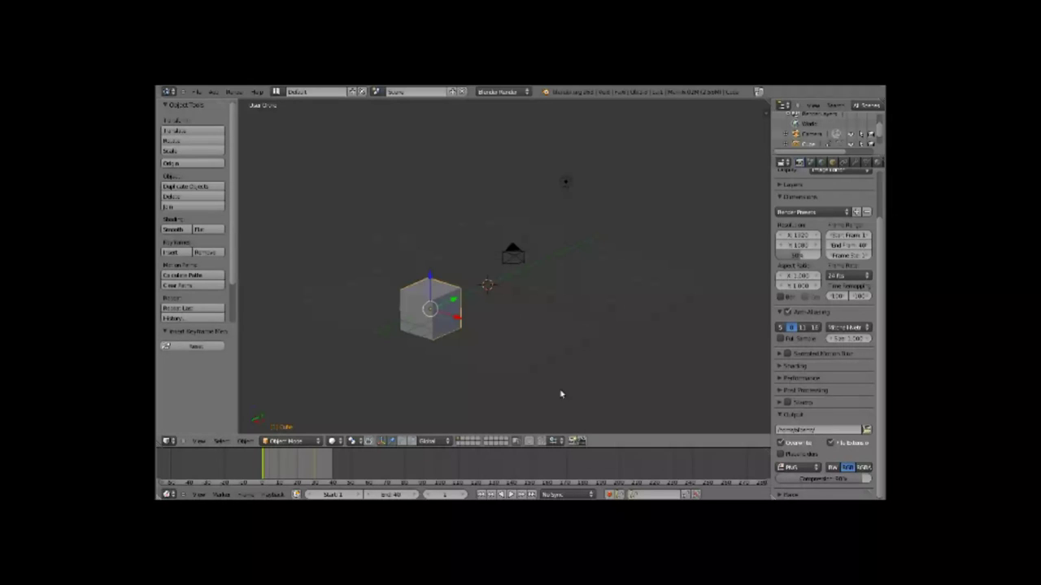
pyautogui.click(787, 468)
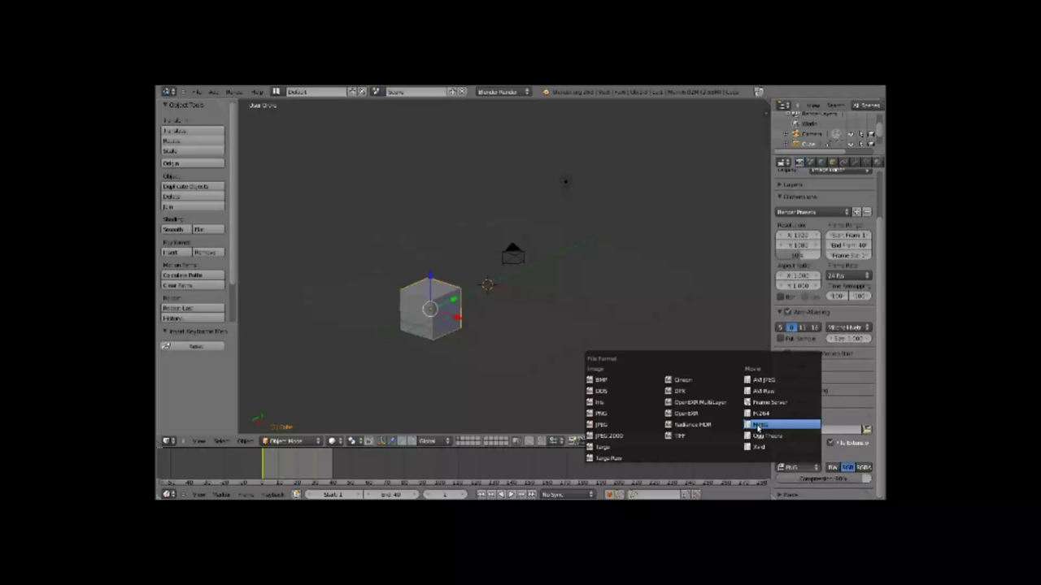
pyautogui.click(757, 425)
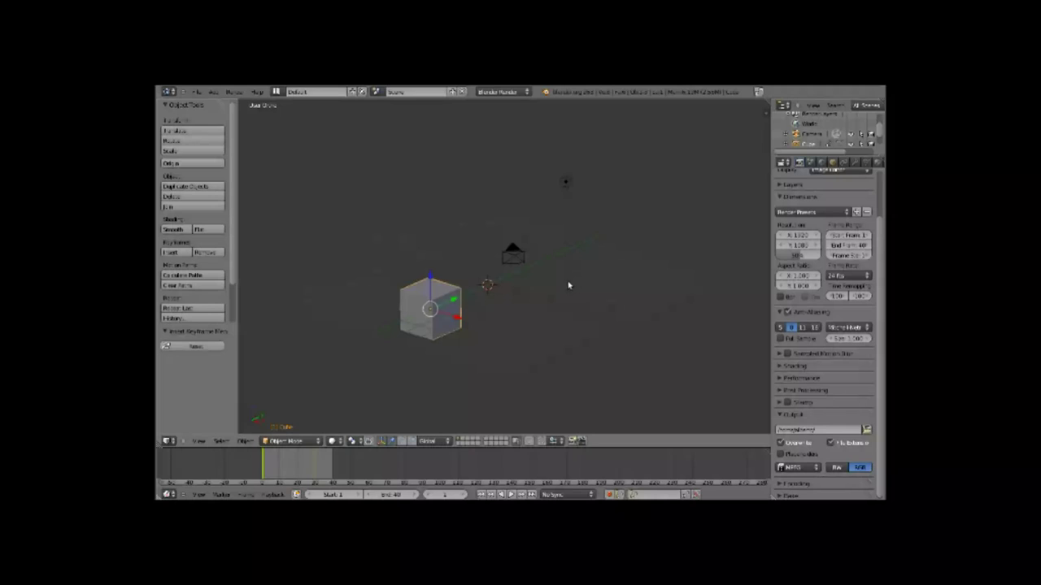
# Step: Render a test frame, then view through the camera and play the 40-frame animation
pyautogui.press('F12')
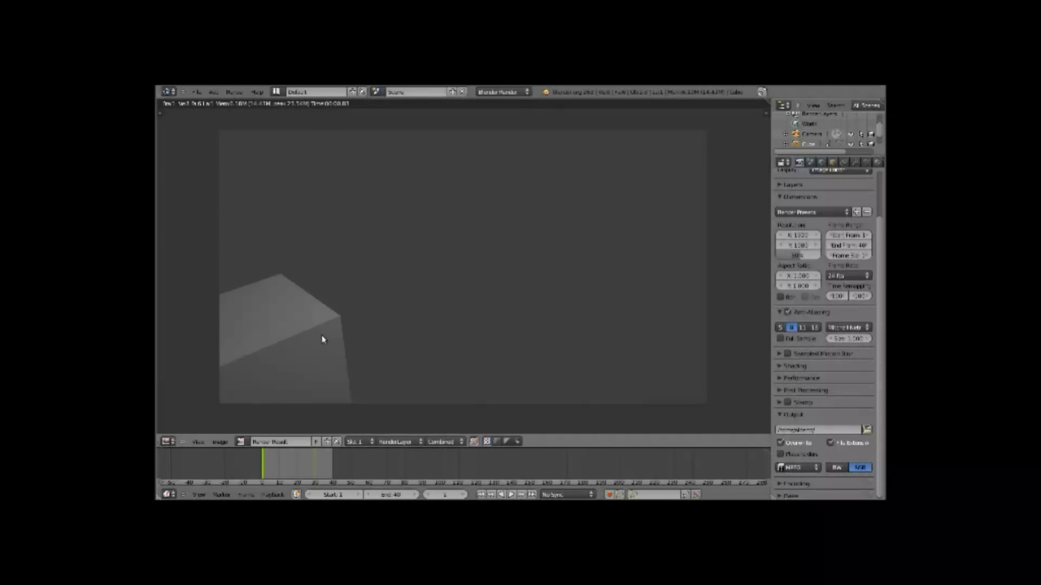
pyautogui.press('Escape')
pyautogui.press('KP_0')
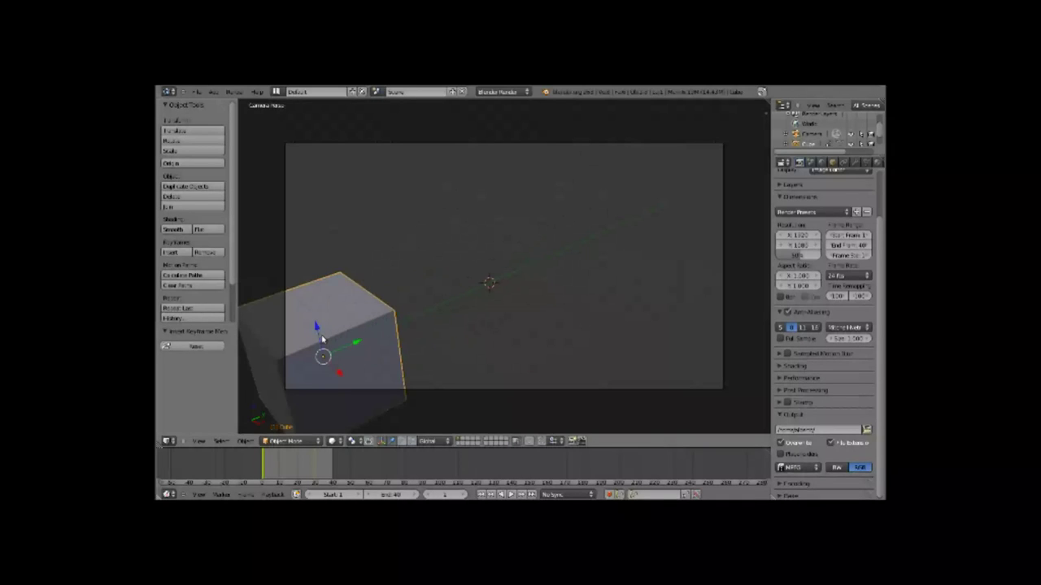
pyautogui.hotkey('alt', 'a')
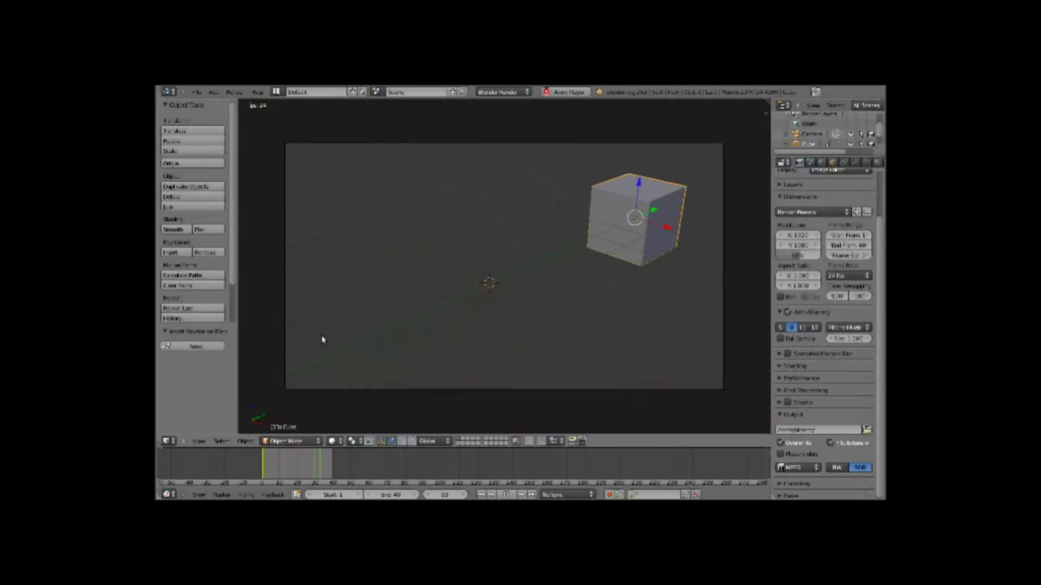
pyautogui.press('Escape')
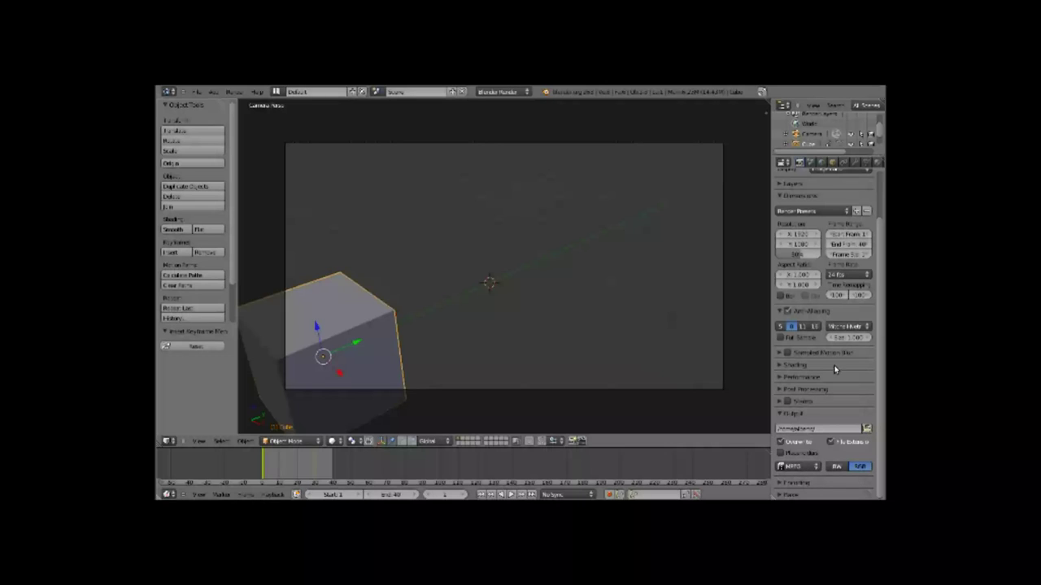
pyautogui.scroll(3, 827, 411)
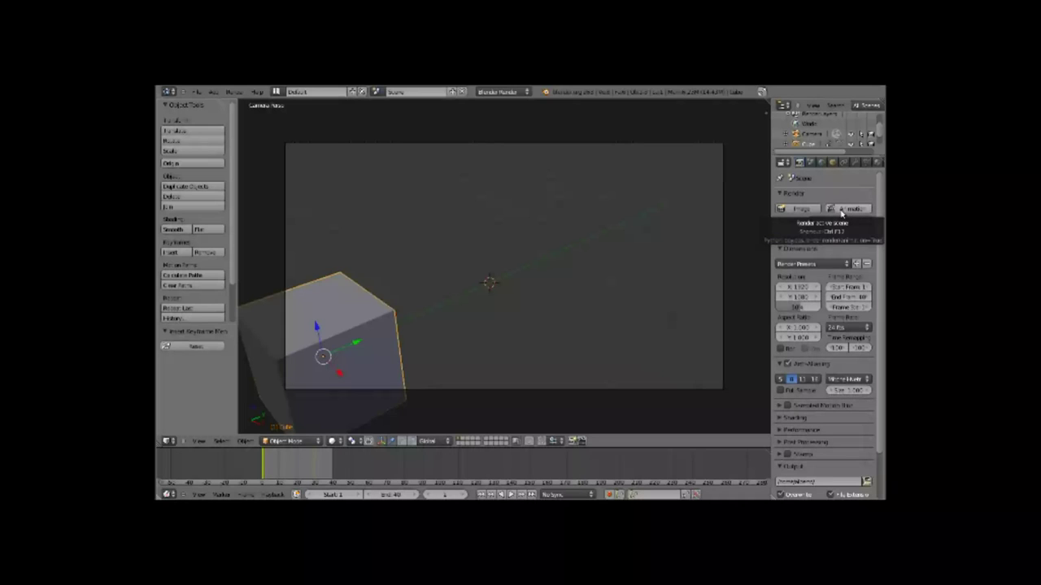
# Step: Render all 40 frames of the cube animation to an MPEG movie, then open the desktop Places menu
pyautogui.click(846, 209)
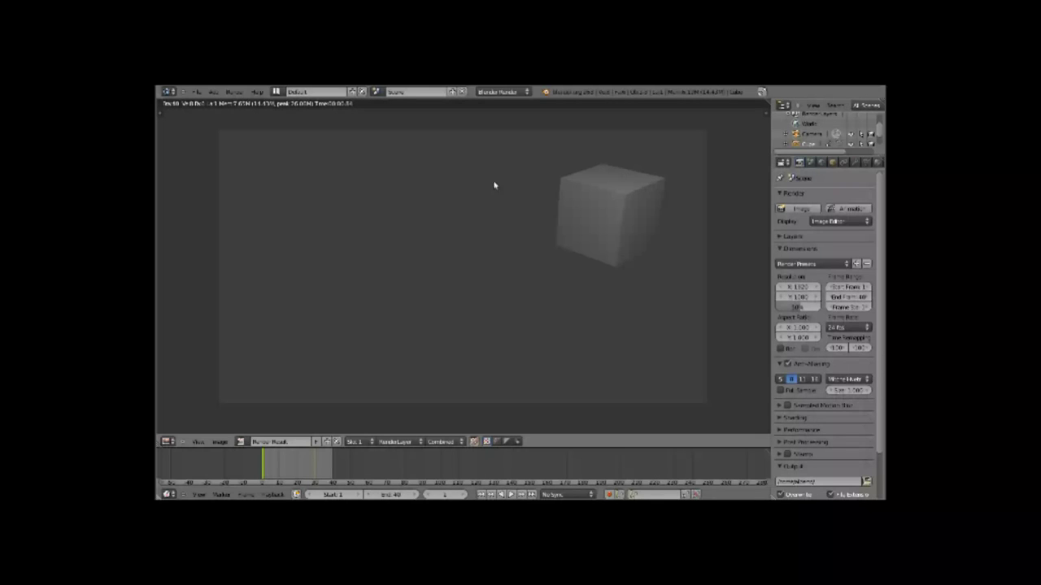
pyautogui.click(237, 89)
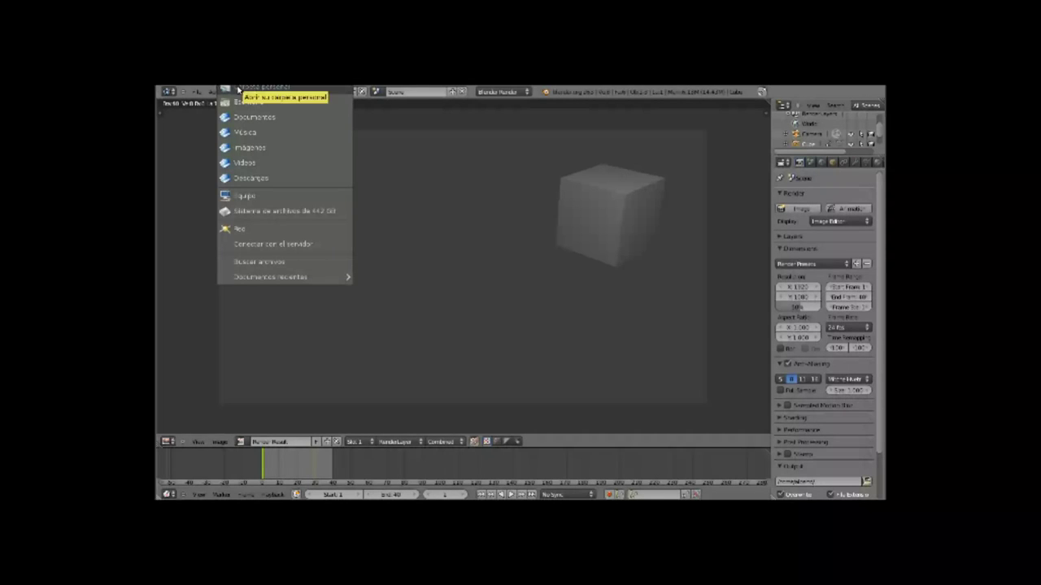
# Step: Play 0001-0040.dvd from the home folder full screen, then close the player and file manager
pyautogui.click(238, 88)
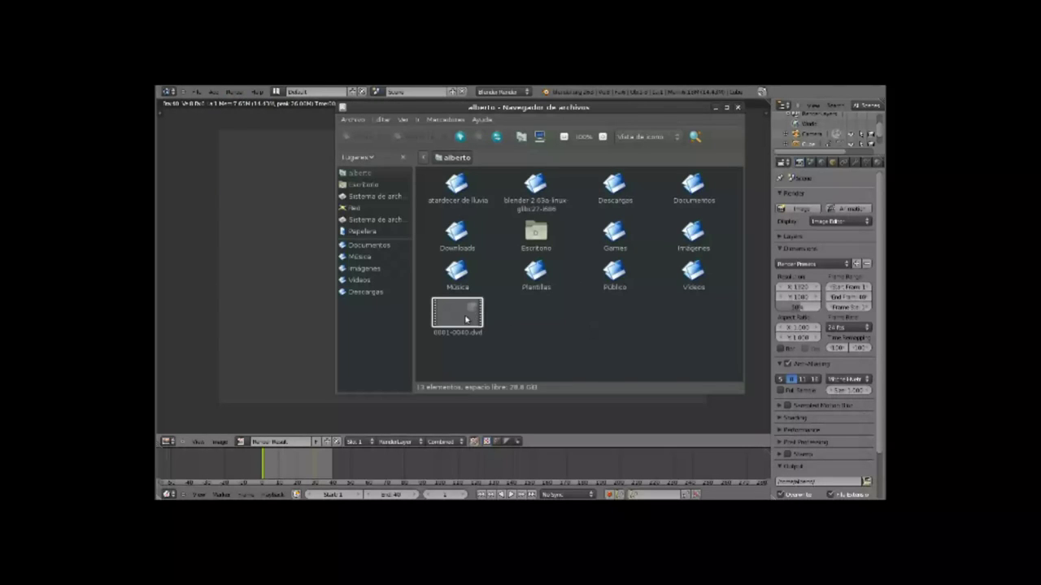
pyautogui.doubleClick(462, 323)
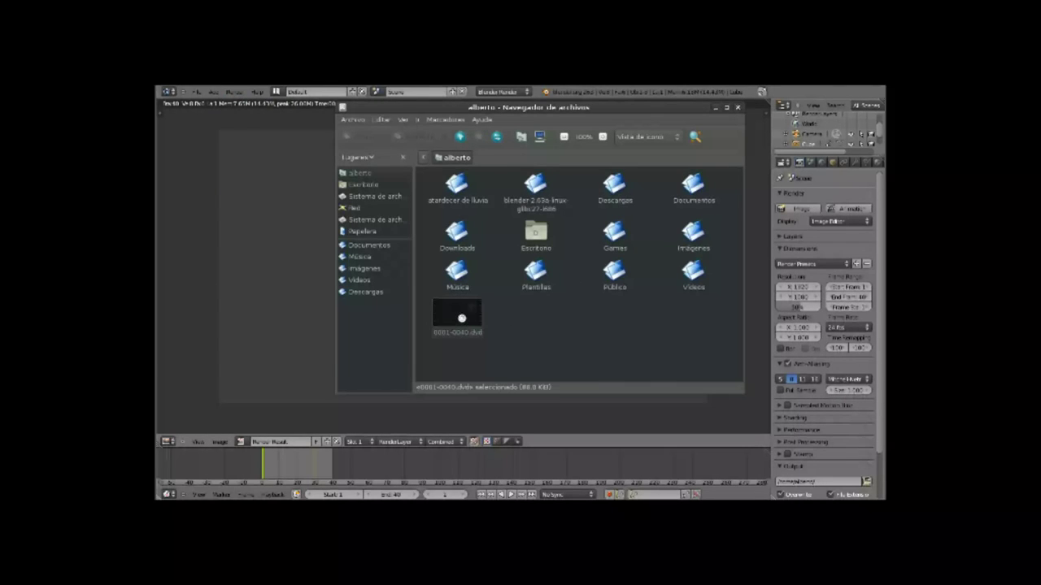
pyautogui.doubleClick(322, 246)
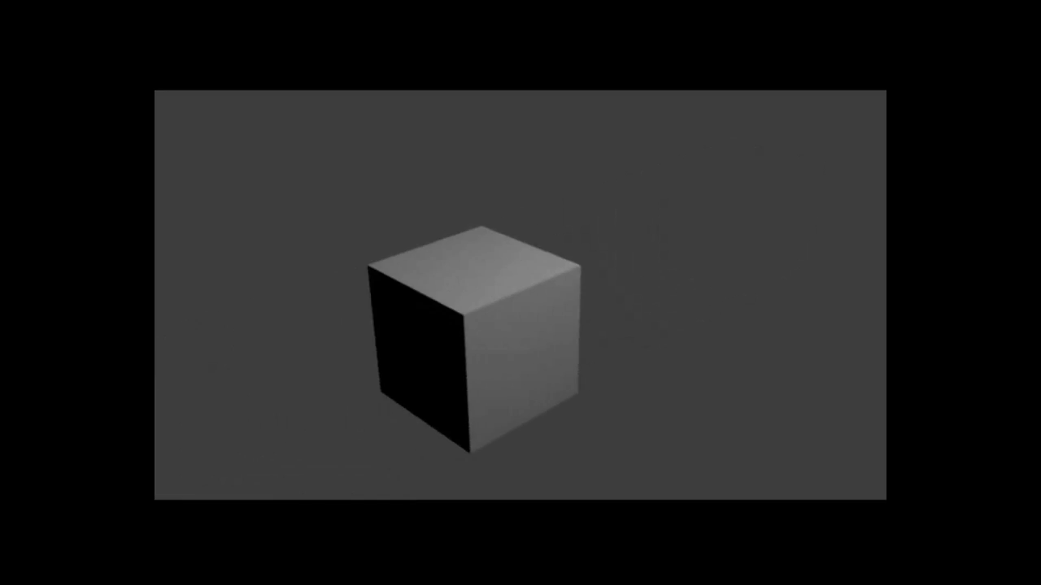
pyautogui.doubleClick(477, 328)
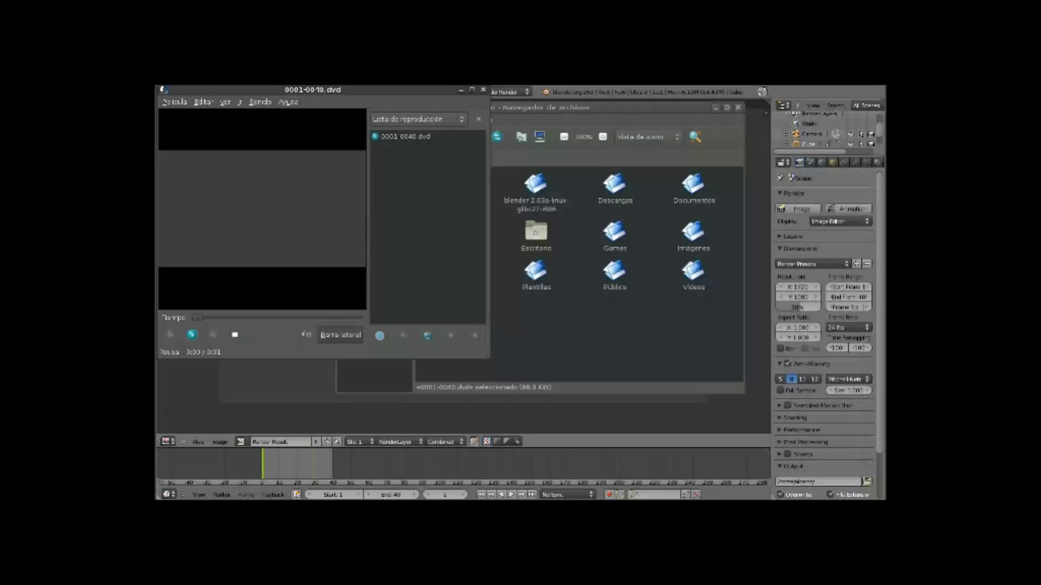
pyautogui.click(483, 90)
pyautogui.click(737, 107)
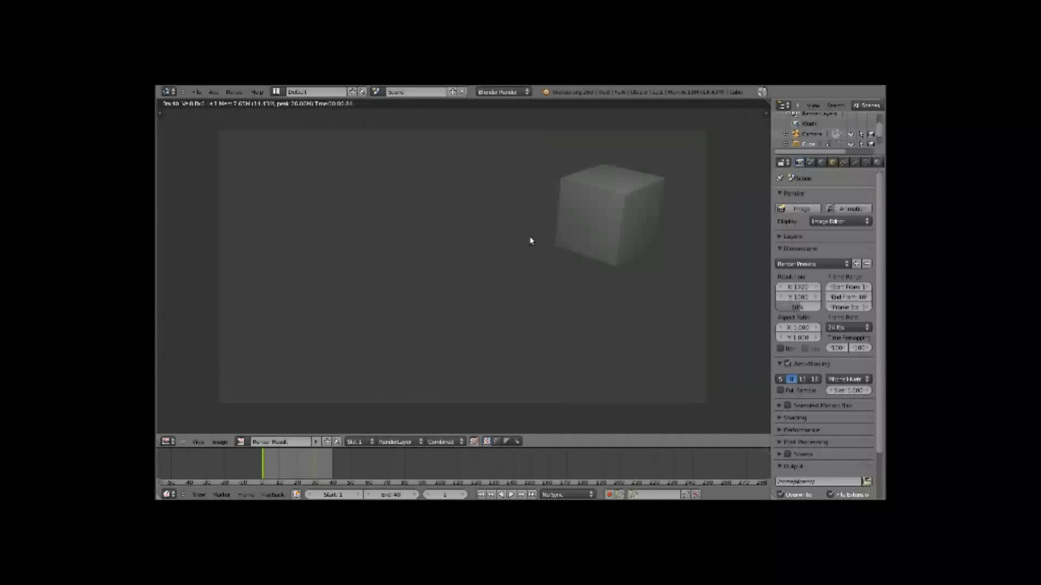
pyautogui.press('Escape')
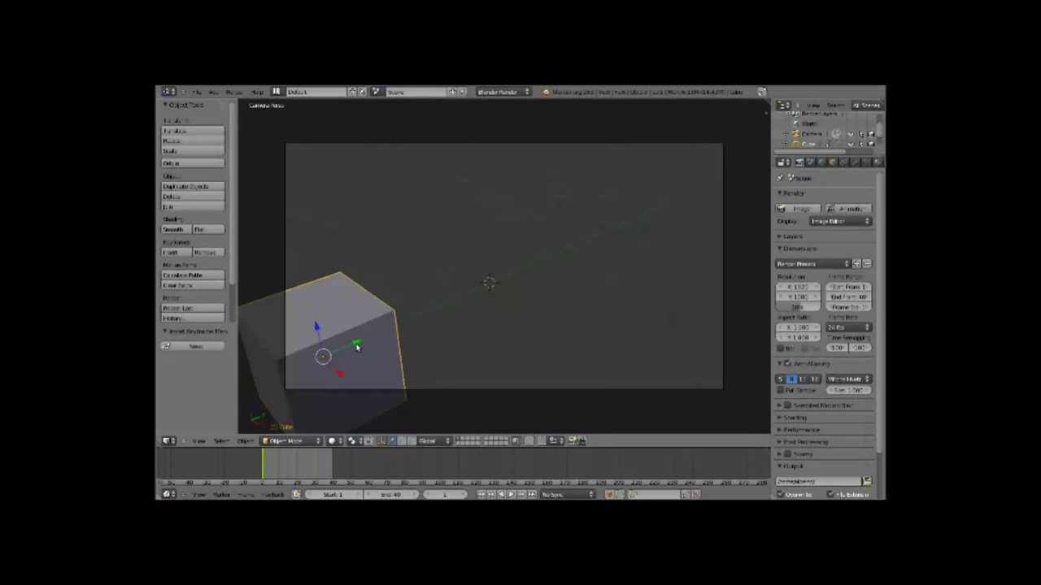
# Step: Centre the cube in the camera frame and move the timeline to frame 17
pyautogui.moveTo(356, 346); pyautogui.dragTo(576, 325)
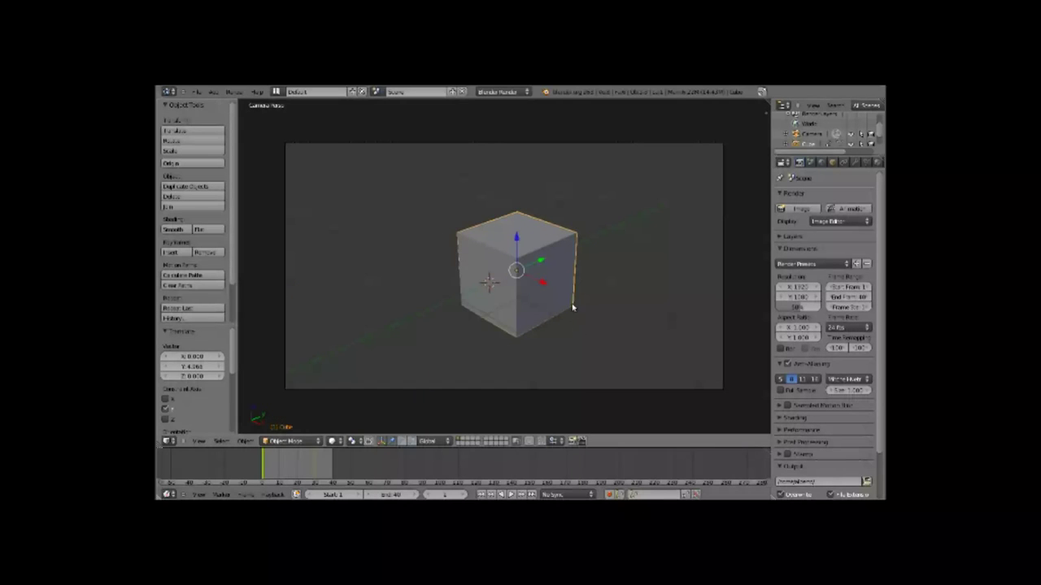
pyautogui.click(273, 463)
pyautogui.moveTo(273, 463); pyautogui.dragTo(294, 465)
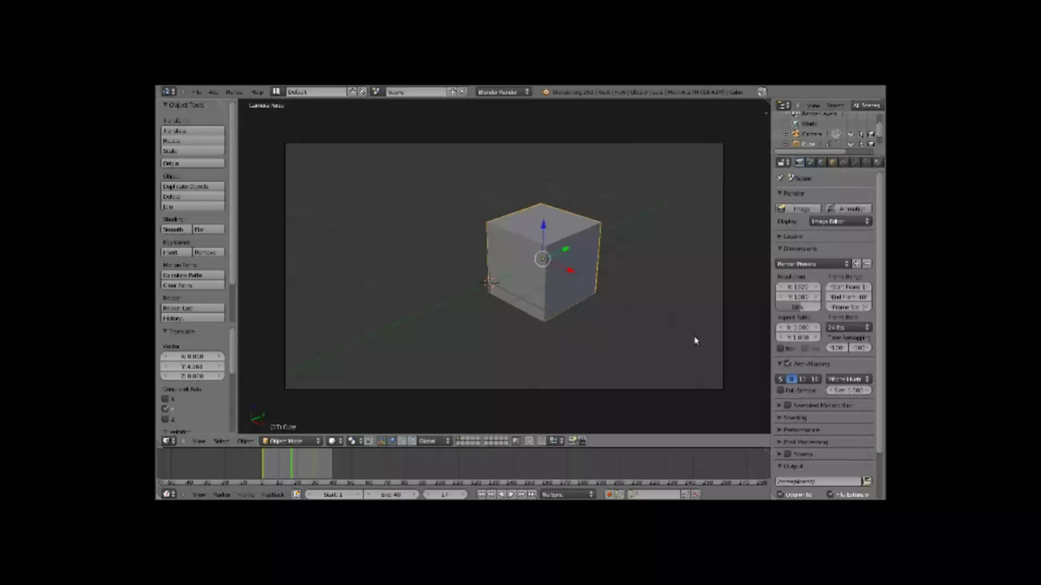
pyautogui.click(877, 161)
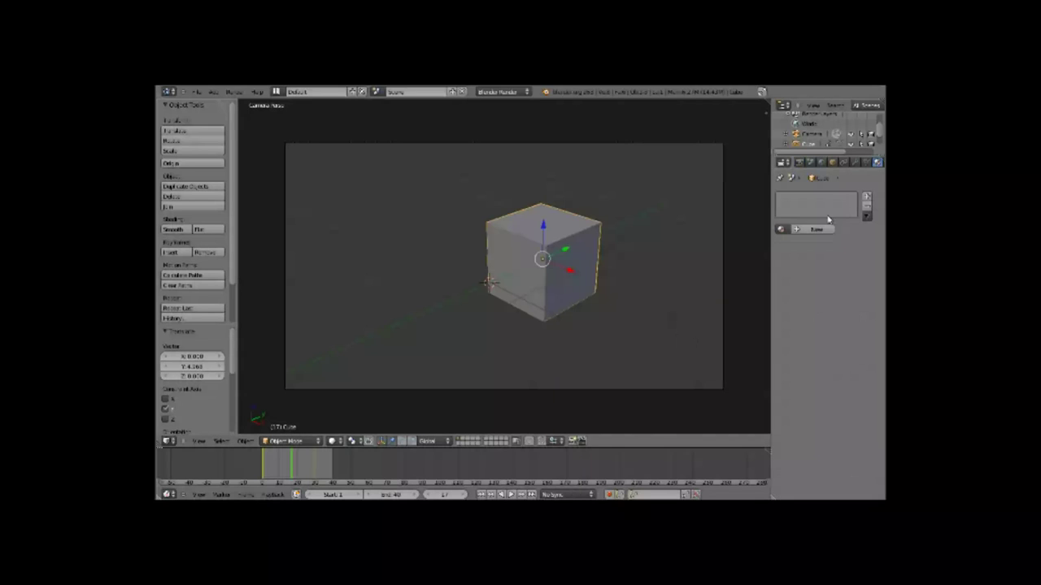
# Step: Add a new material to the cube with a red diffuse colour
pyautogui.click(816, 229)
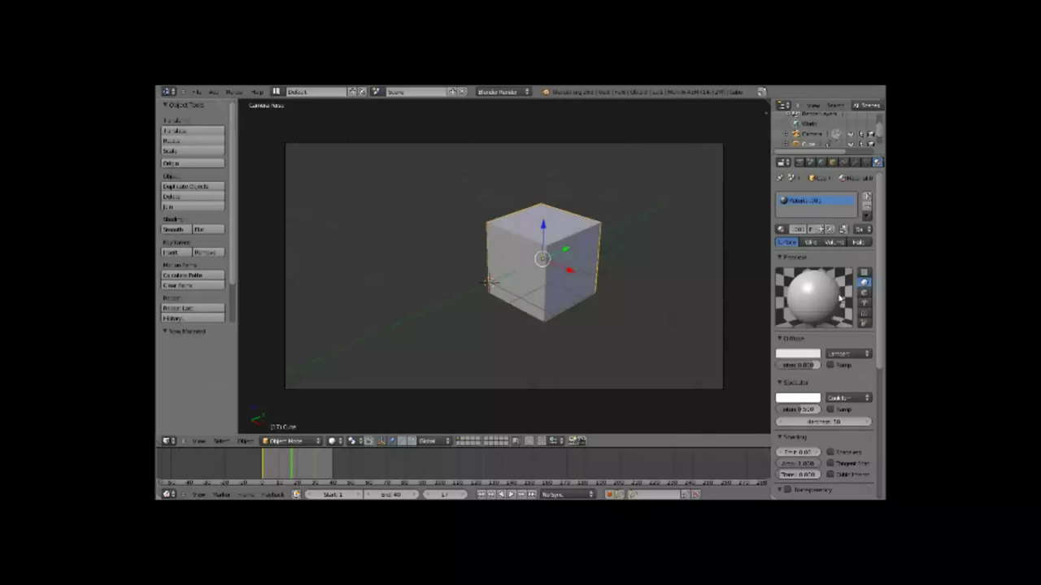
pyautogui.click(793, 358)
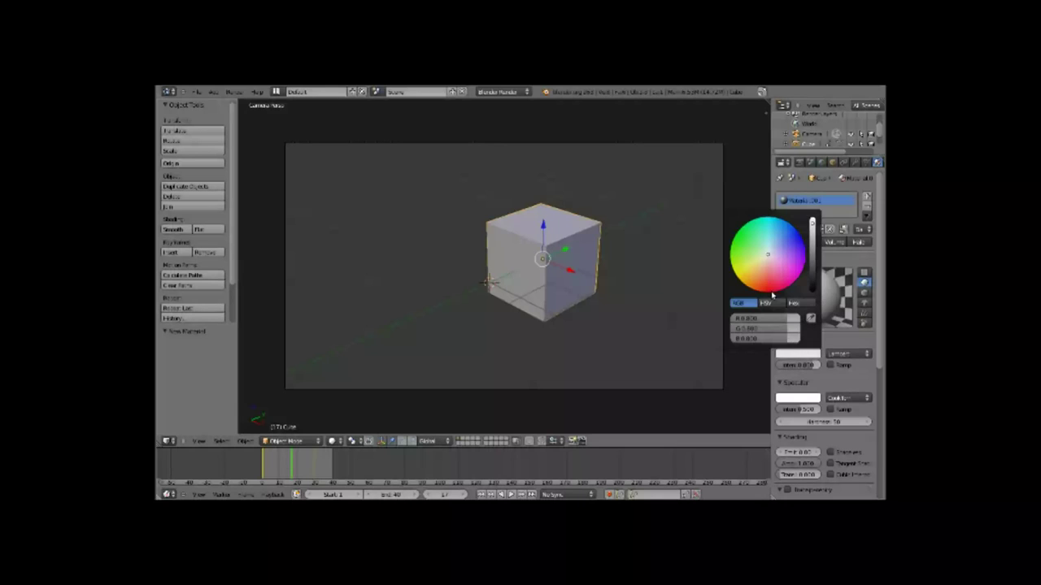
pyautogui.click(772, 288)
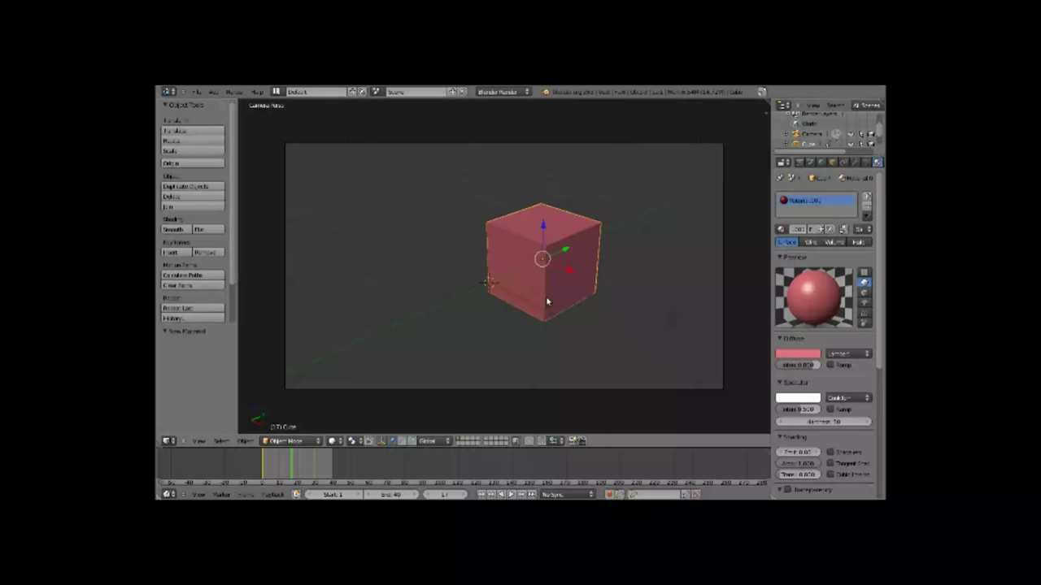
# Step: Test-render the red cube, then set the frame range to start and end at 17
pyautogui.press('F12')
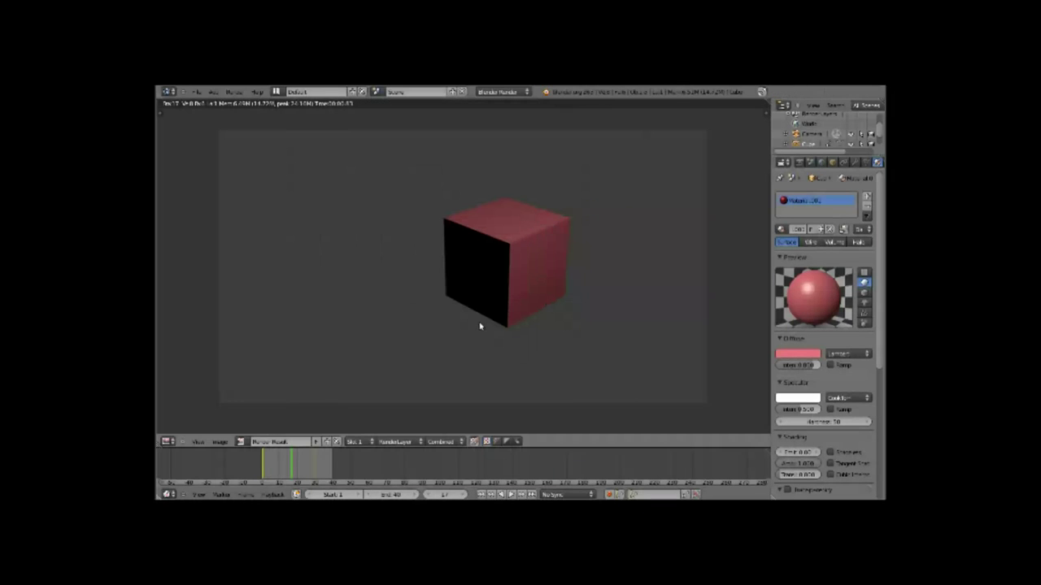
pyautogui.press('Escape')
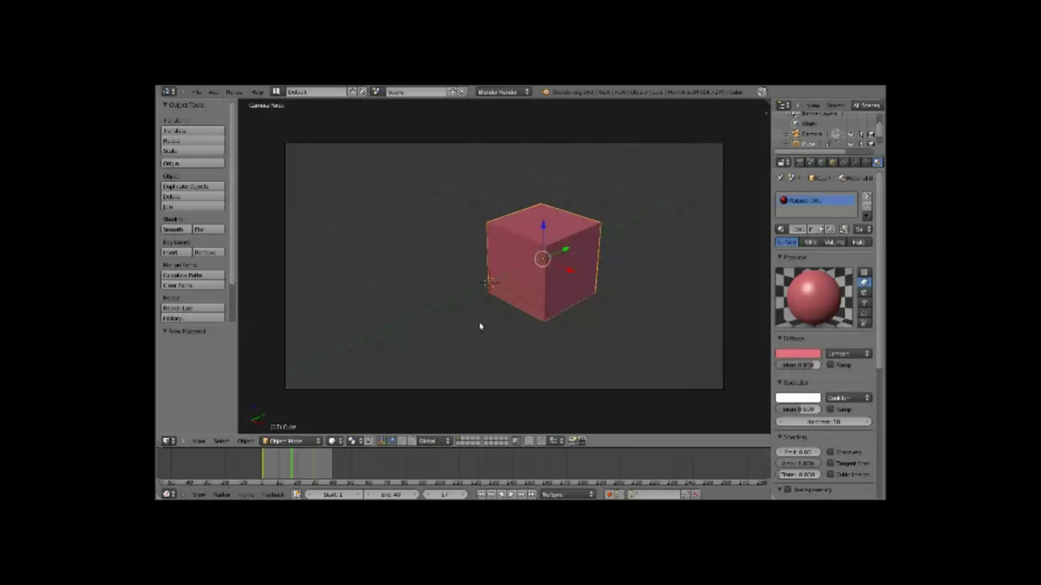
pyautogui.click(801, 161)
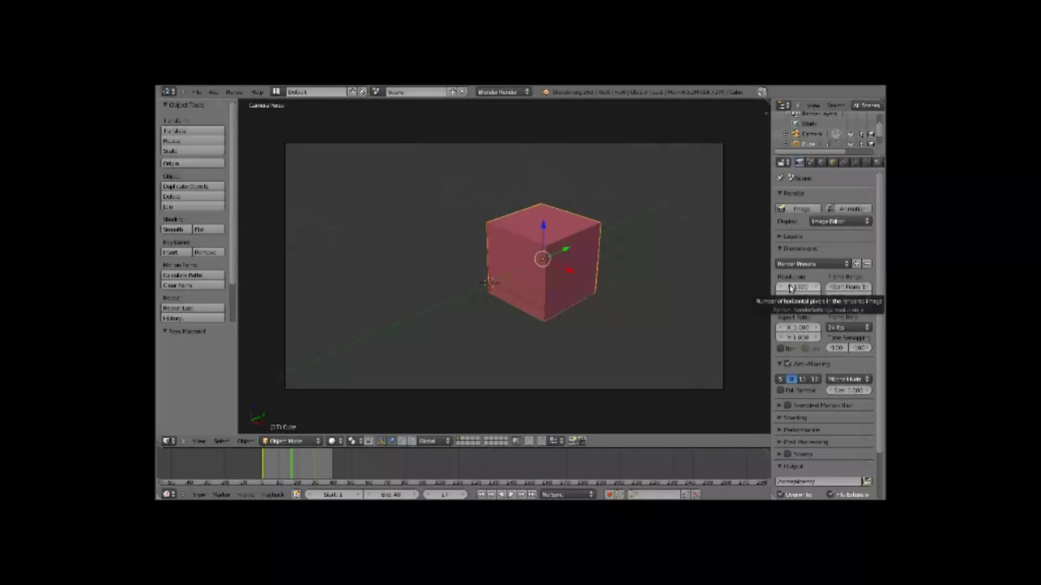
pyautogui.click(333, 495)
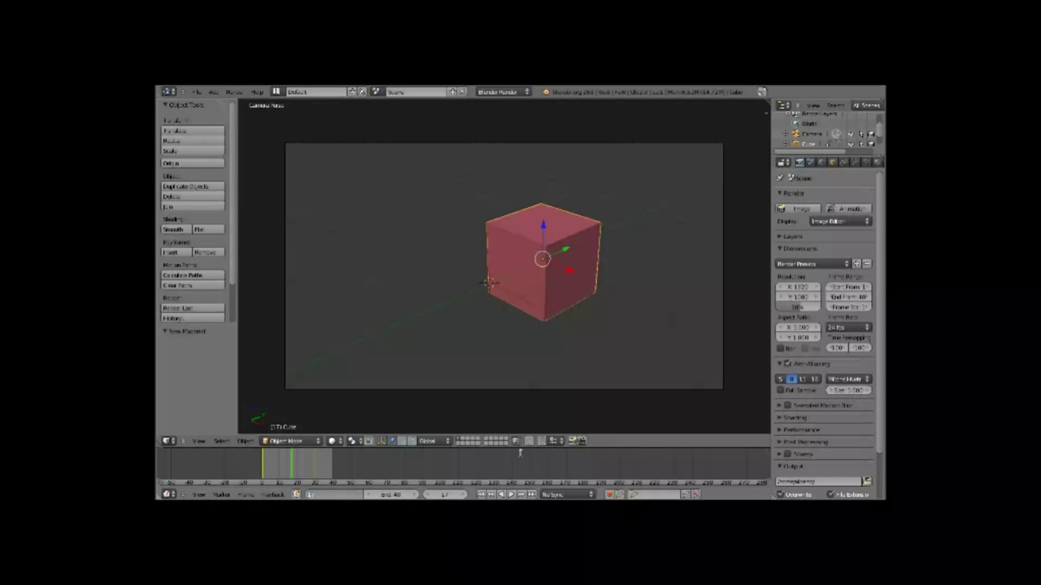
pyautogui.press('Return')
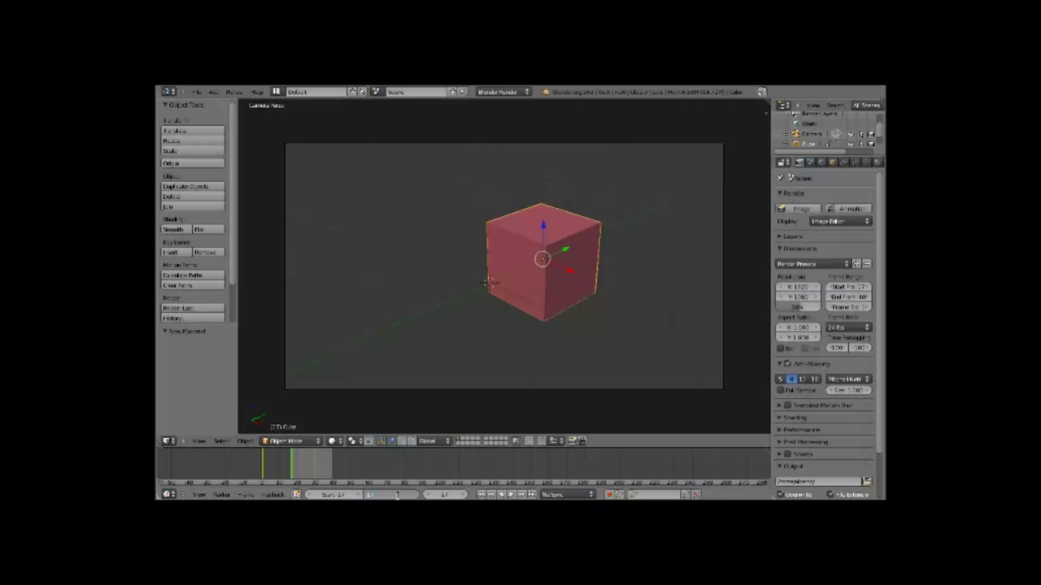
pyautogui.click(397, 494)
pyautogui.write('17')
pyautogui.press('Return')
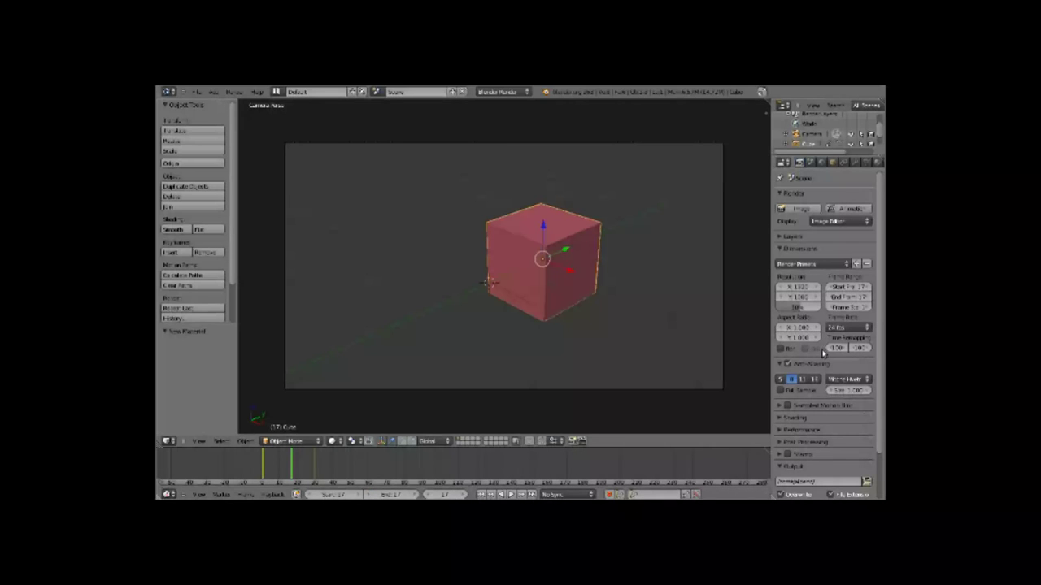
# Step: Switch the output format from MPEG to PNG and render frame 17 as a still image
pyautogui.scroll(-3, 821, 356)
pyautogui.scroll(3, 813, 416)
pyautogui.scroll(-3, 813, 417)
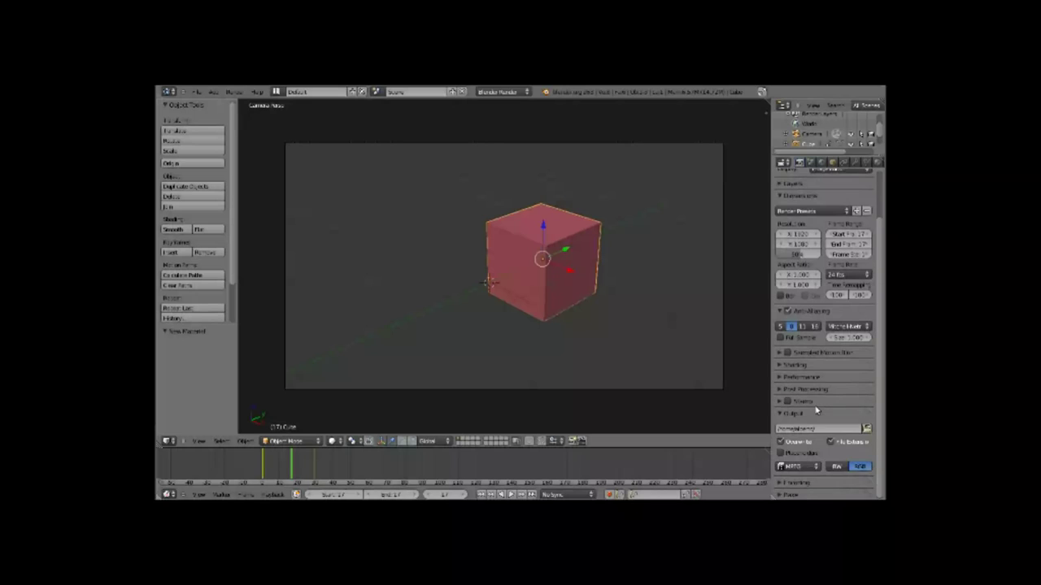
pyautogui.click(812, 470)
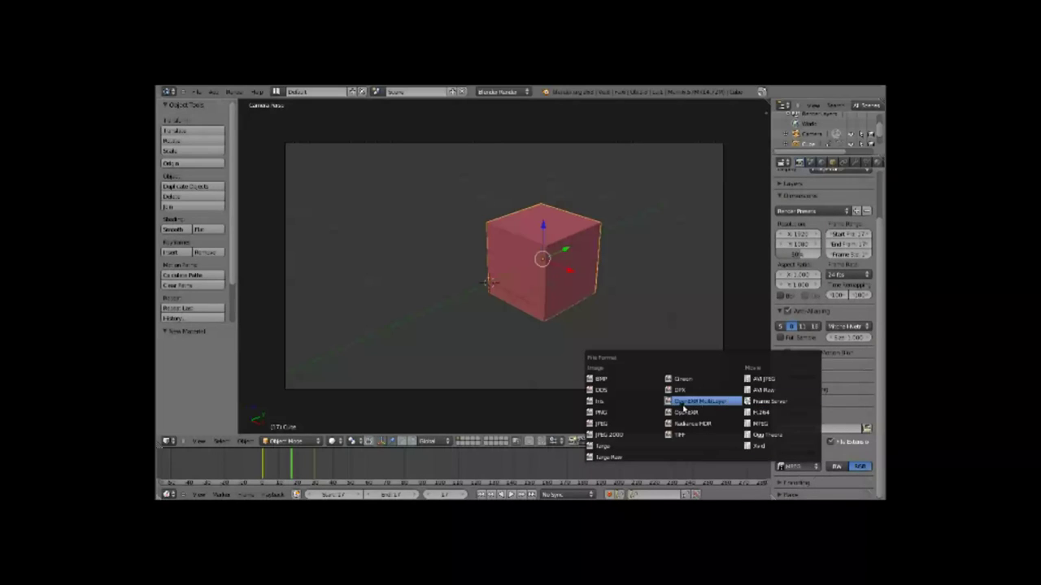
pyautogui.click(599, 414)
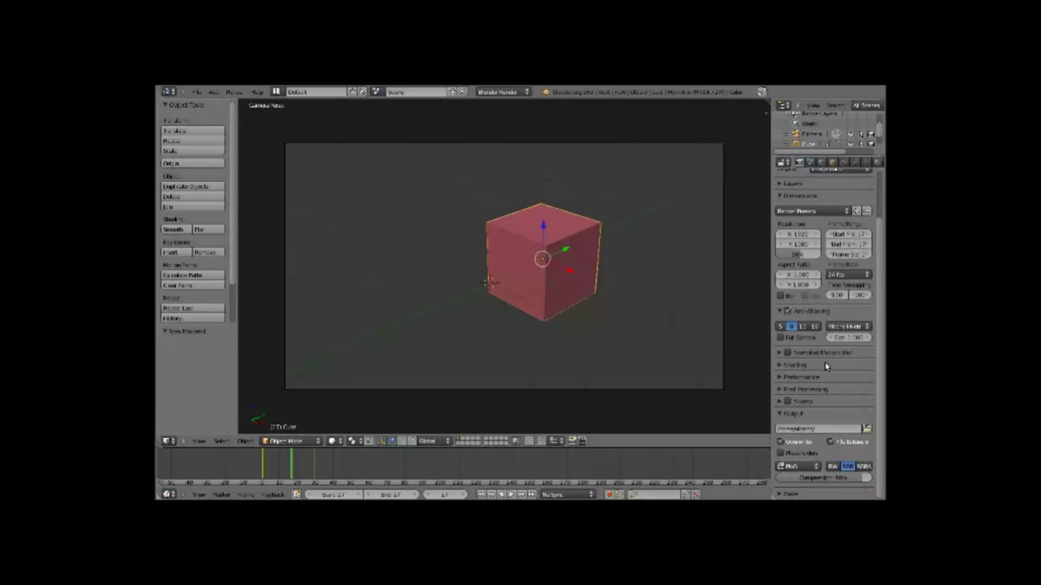
pyautogui.scroll(2, 824, 362)
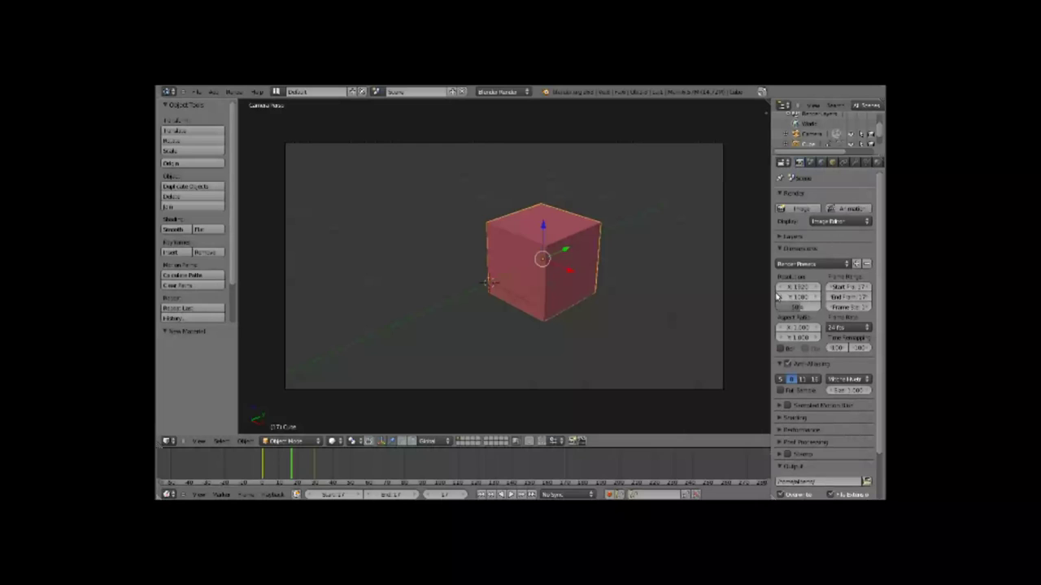
pyautogui.click(845, 210)
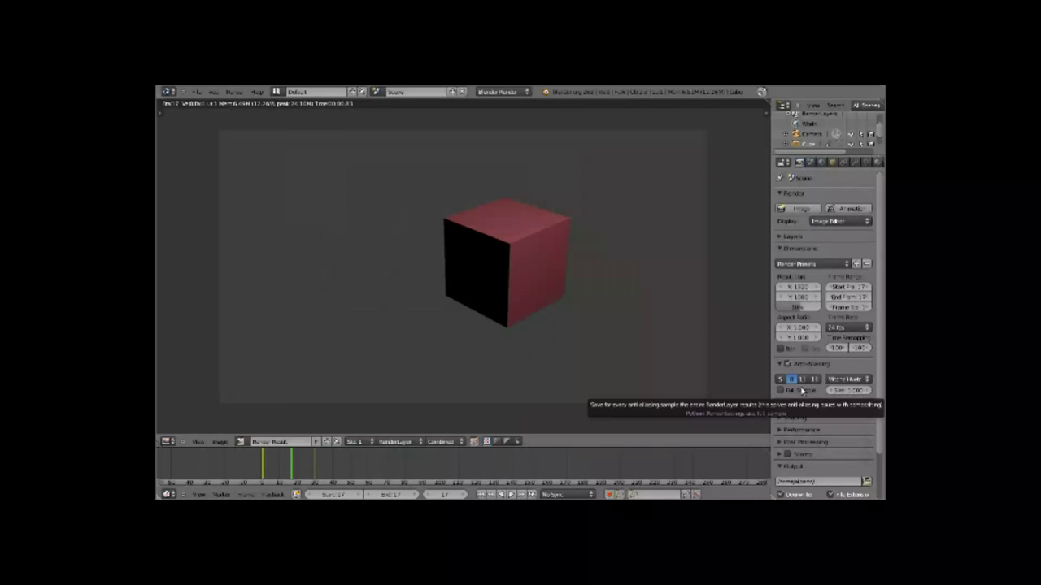
pyautogui.scroll(-2, 802, 394)
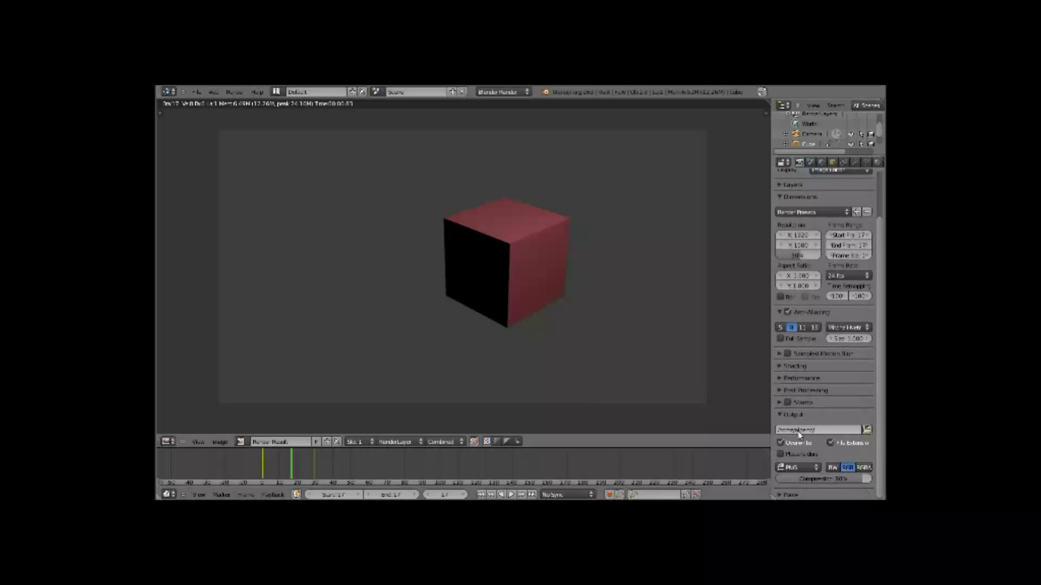
pyautogui.click(252, 90)
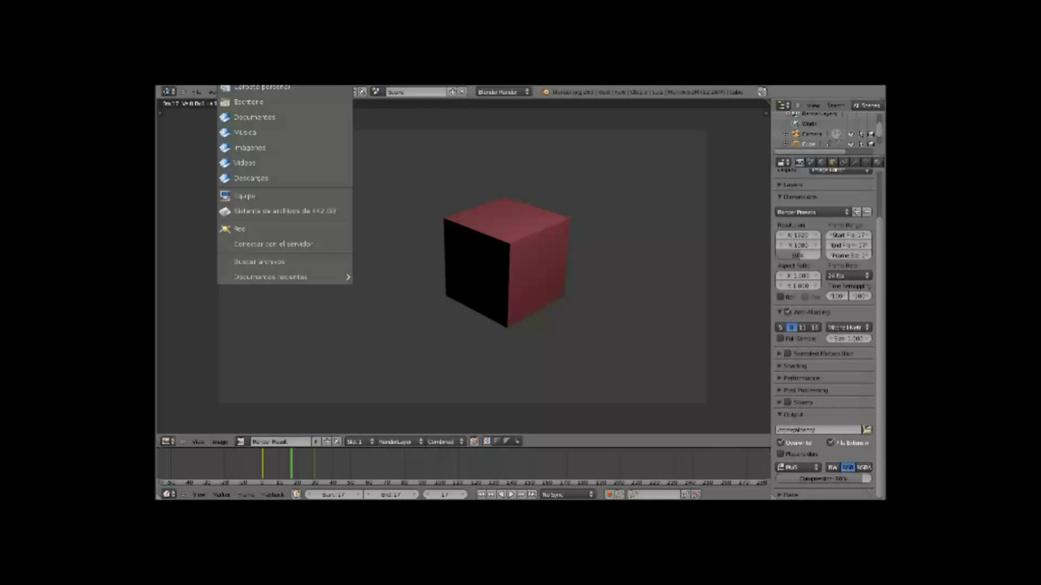
pyautogui.doubleClick(527, 310)
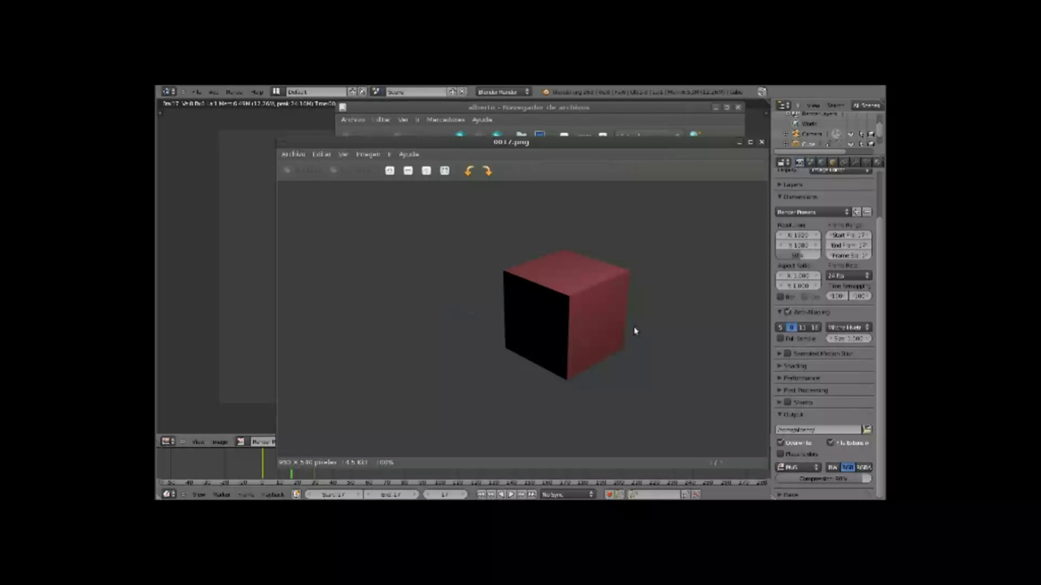
pyautogui.click(760, 143)
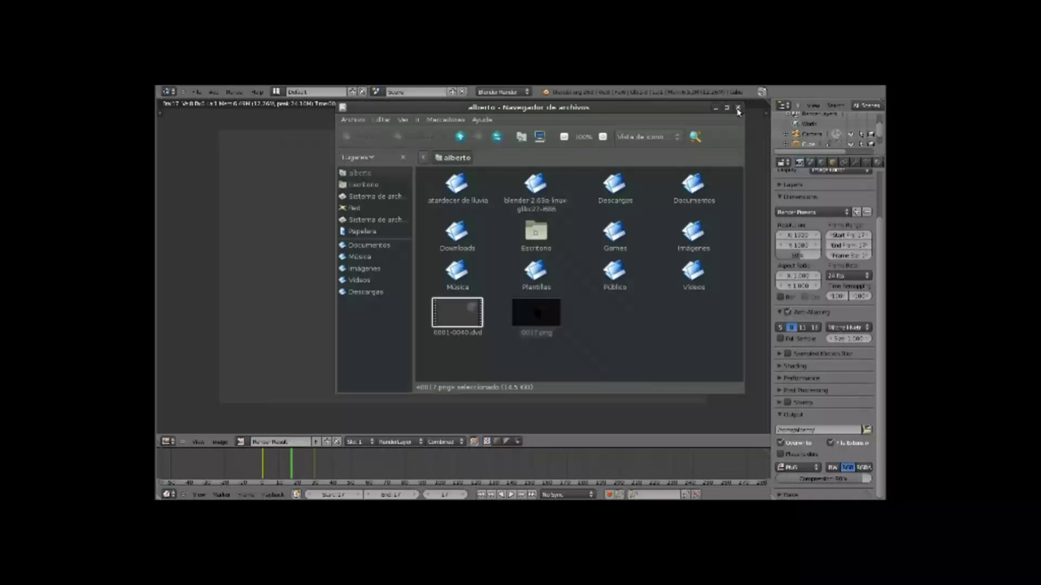
pyautogui.click(737, 109)
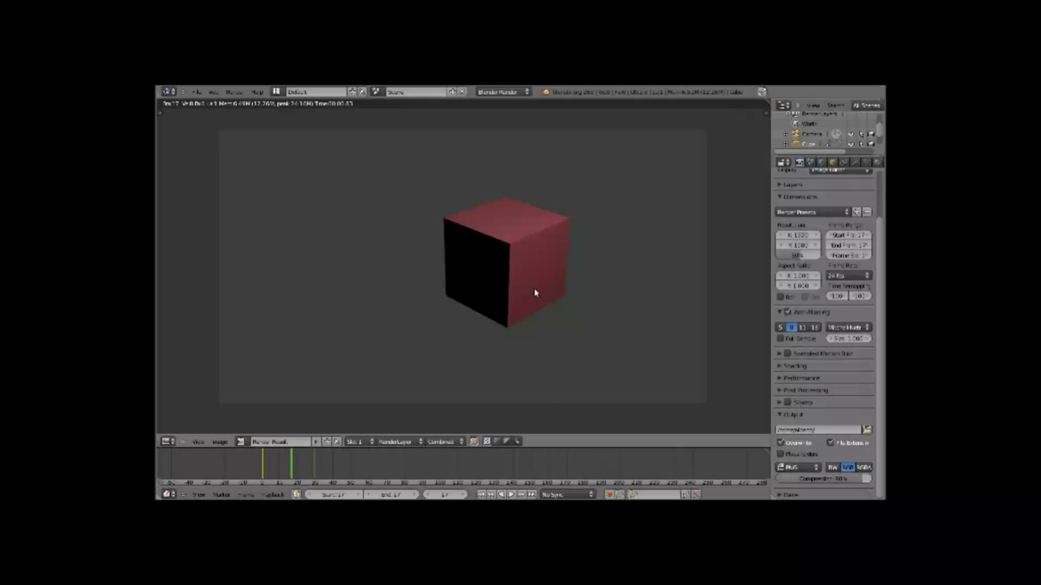
# Step: Delete the red cube and add a UV sphere moved along the Y axis
pyautogui.press('Escape')
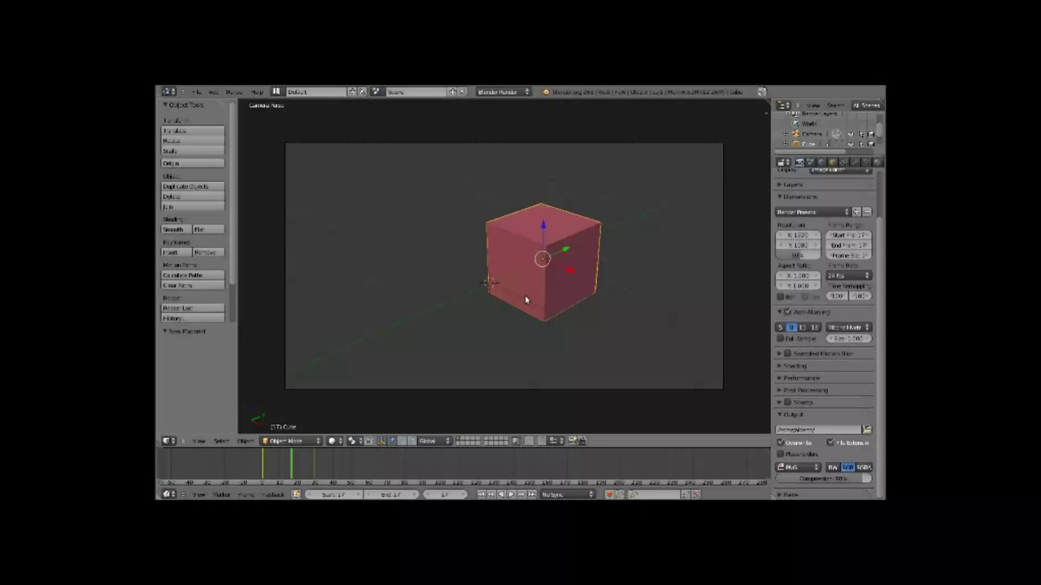
pyautogui.press('x')
pyautogui.click(557, 276)
pyautogui.hotkey('shift', 'a')
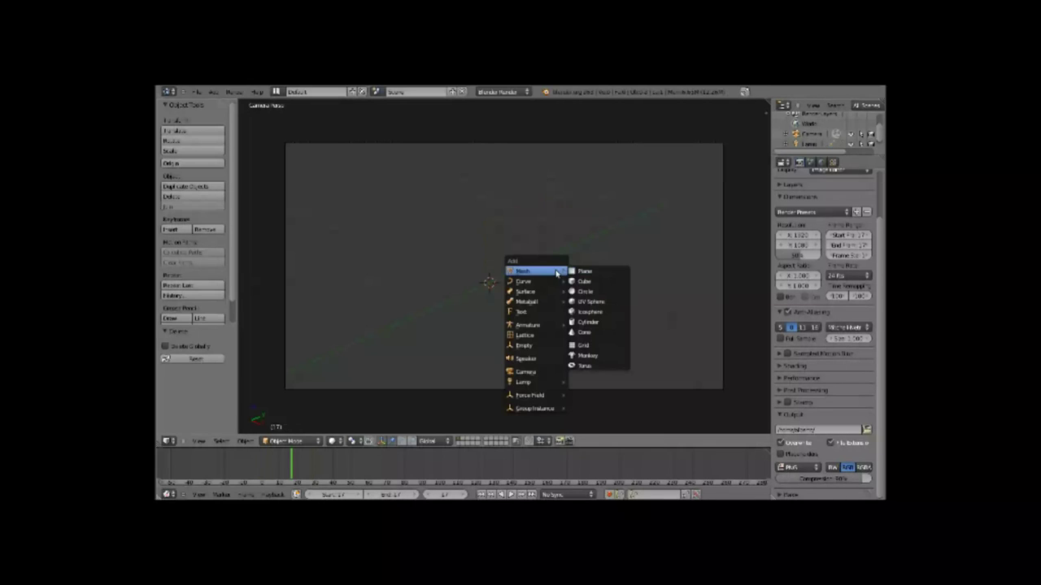
pyautogui.click(602, 304)
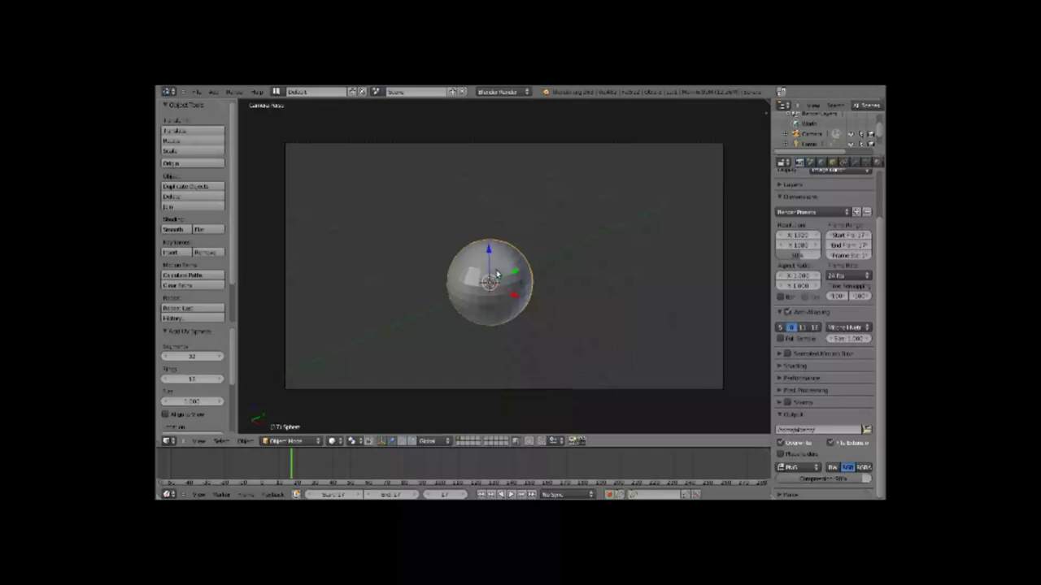
pyautogui.press('g')
pyautogui.press('y')
pyautogui.click(563, 339)
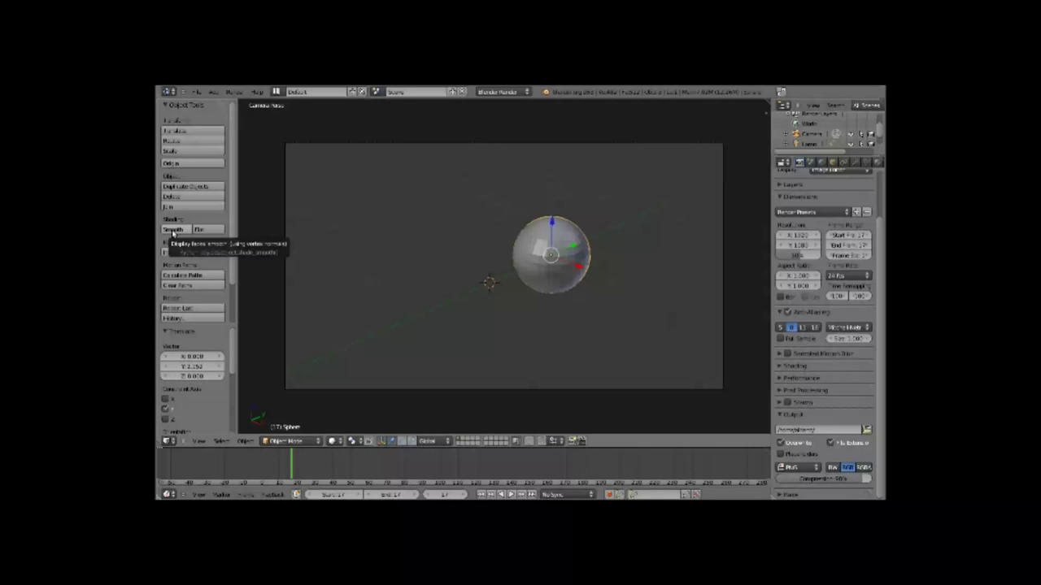
# Step: Toggle the sphere between smooth and flat shading twice, ending on flat
pyautogui.click(175, 230)
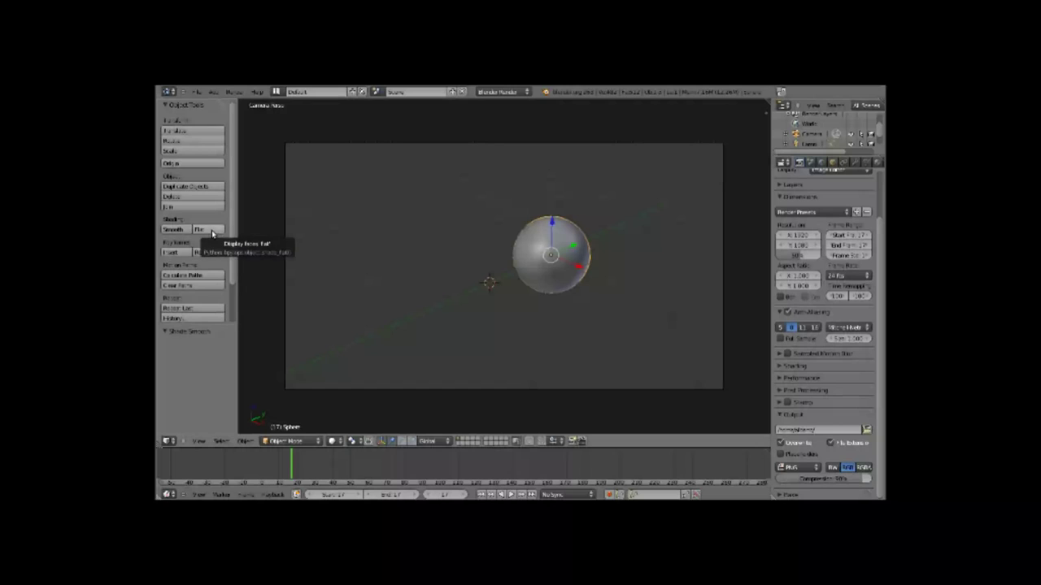
pyautogui.click(212, 234)
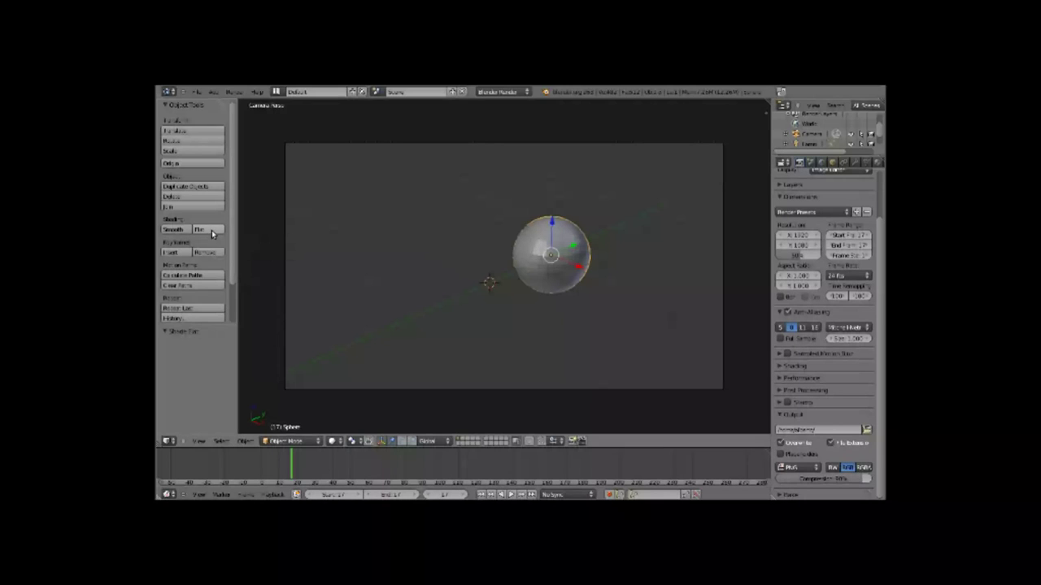
pyautogui.click(181, 231)
pyautogui.click(208, 234)
# Step: Delete the UV sphere from the scene
pyautogui.press('x')
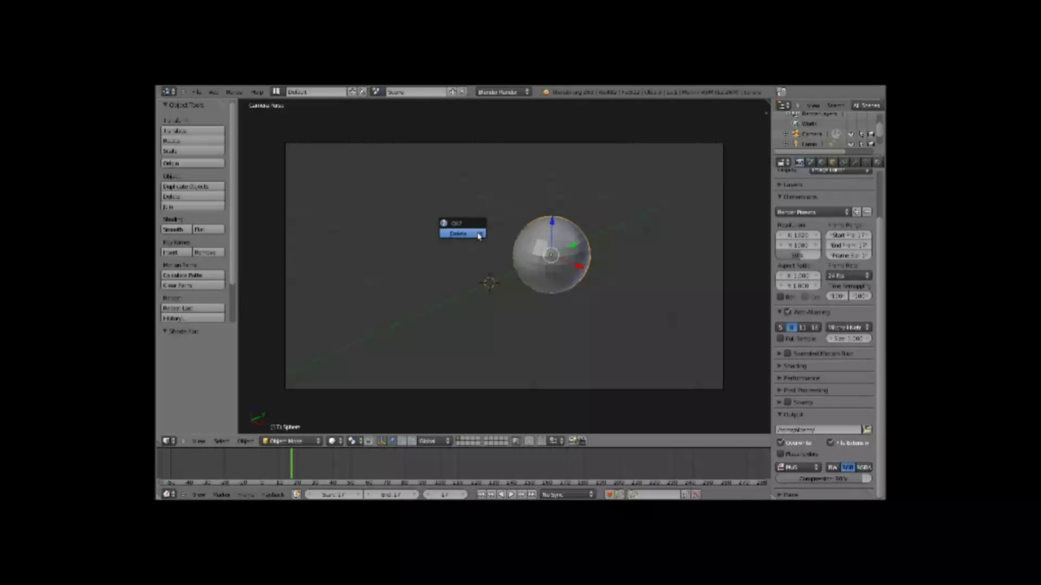
pyautogui.click(479, 235)
pyautogui.hotkey('shift', 'a')
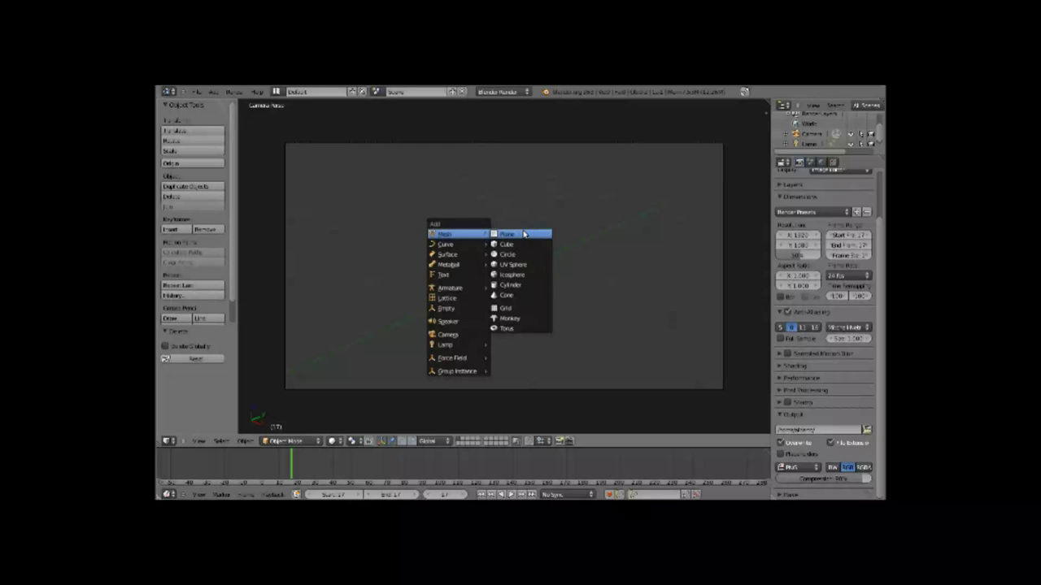
# Step: Add a new cube mesh and reposition it along the Y axis
pyautogui.click(520, 244)
pyautogui.press('s')
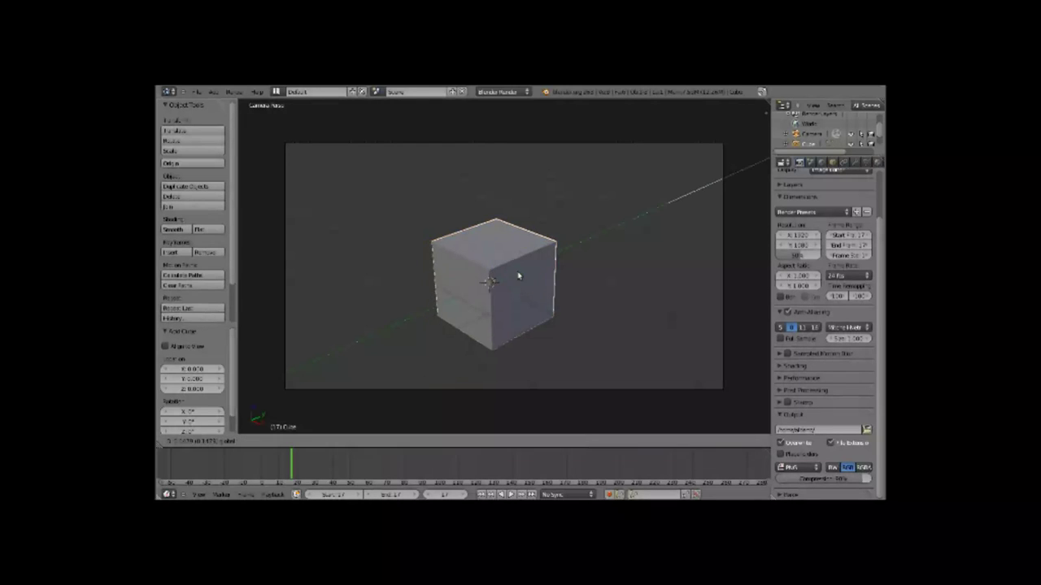
pyautogui.click(569, 262)
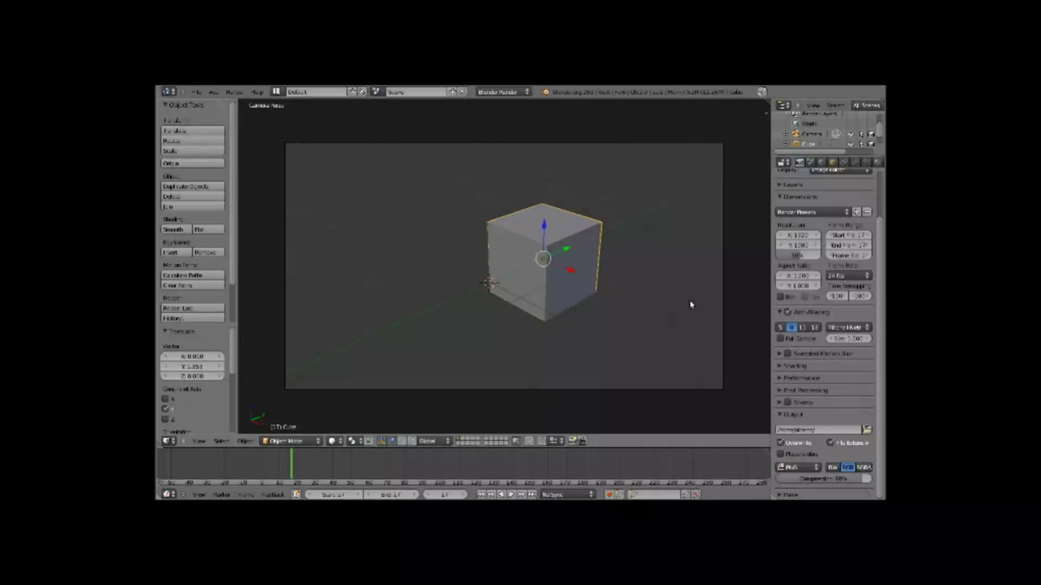
# Step: Give the cube a Subdivision Surface modifier at level 2
pyautogui.click(853, 162)
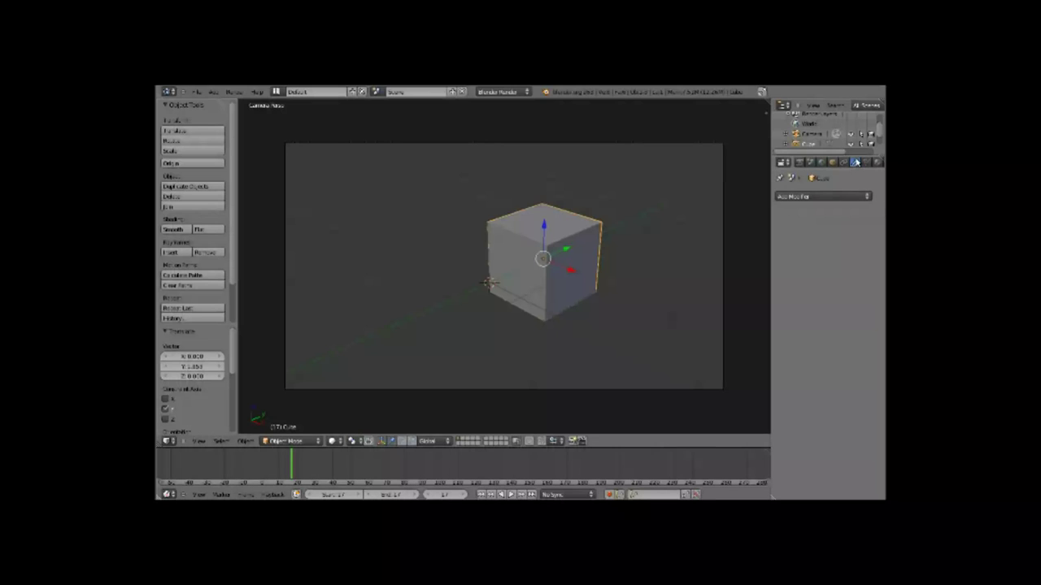
pyautogui.click(820, 199)
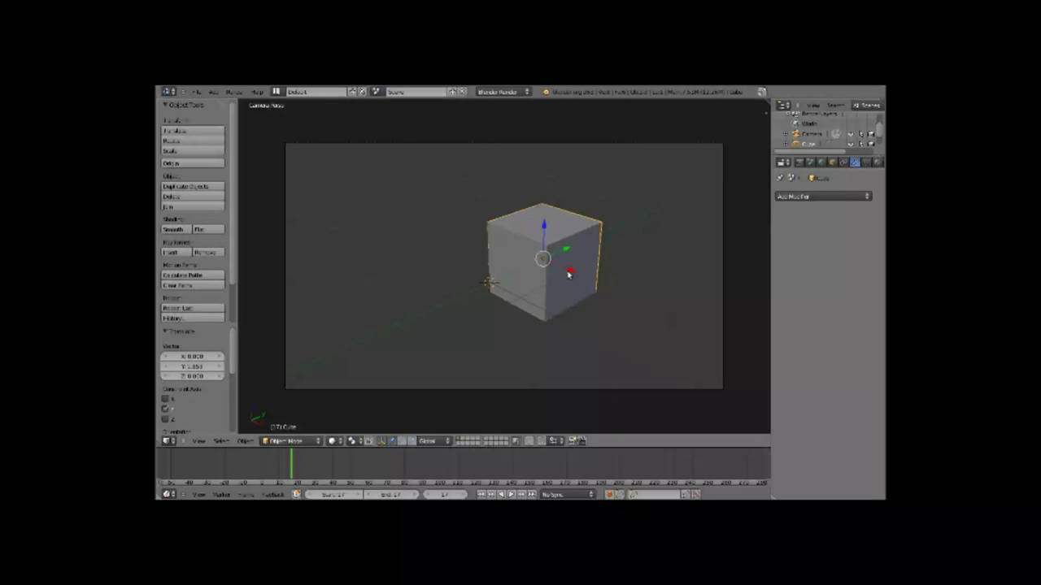
pyautogui.hotkey('ctrl', '2')
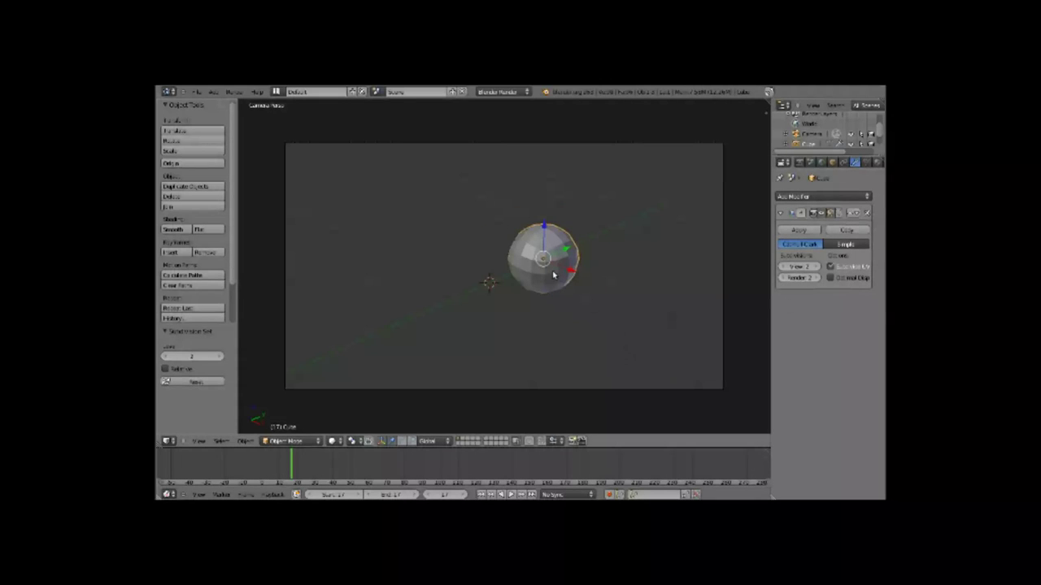
# Step: Zoom in on the subdivided ball, recentre it in the view, and enter Edit Mode
pyautogui.scroll(2, 556, 276)
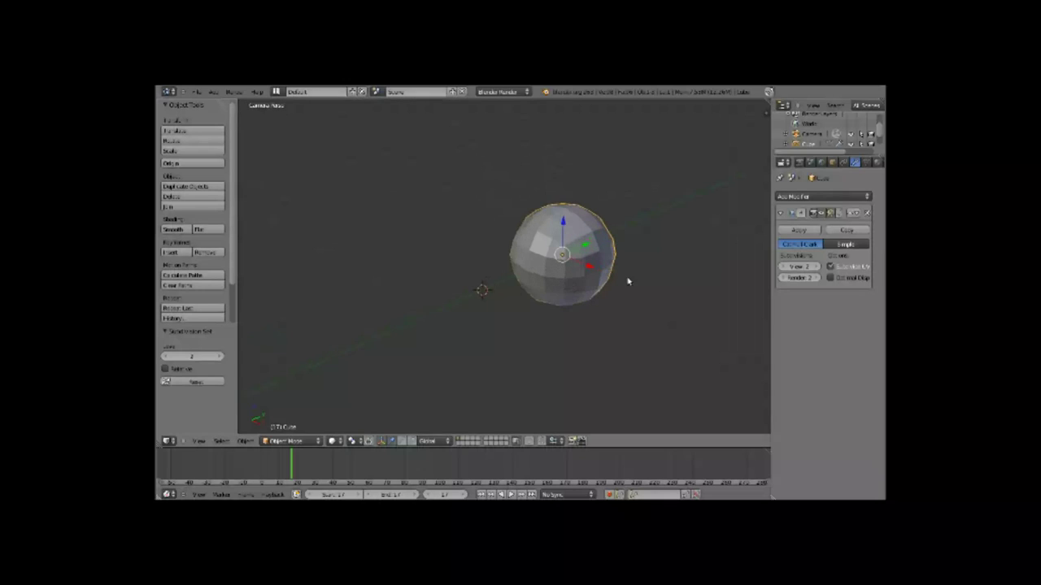
pyautogui.keyDown('shift'); pyautogui.moveTo(626, 283); pyautogui.dragTo(578, 284, button='middle'); pyautogui.keyUp('shift')
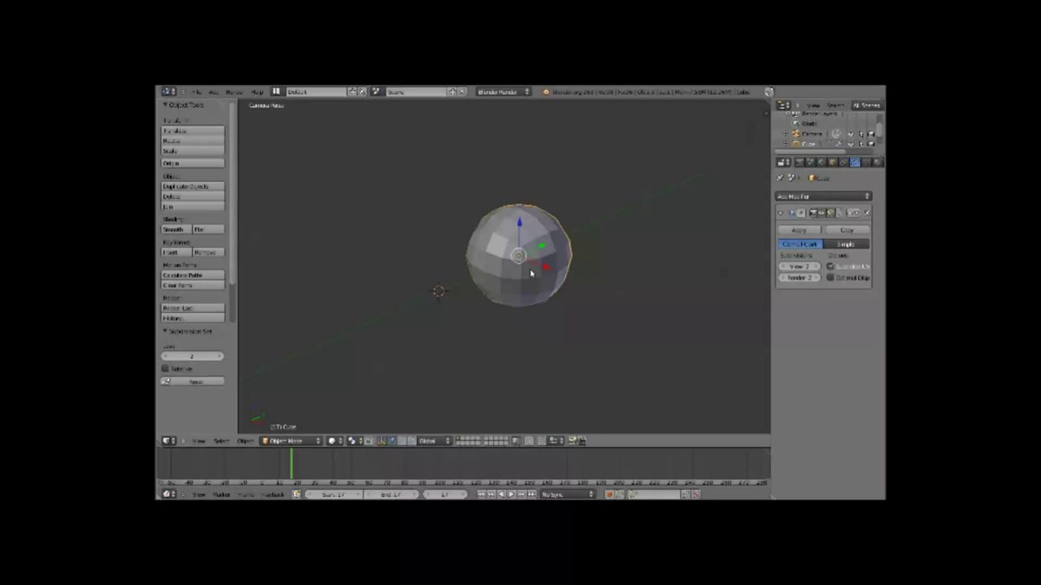
pyautogui.press('Tab')
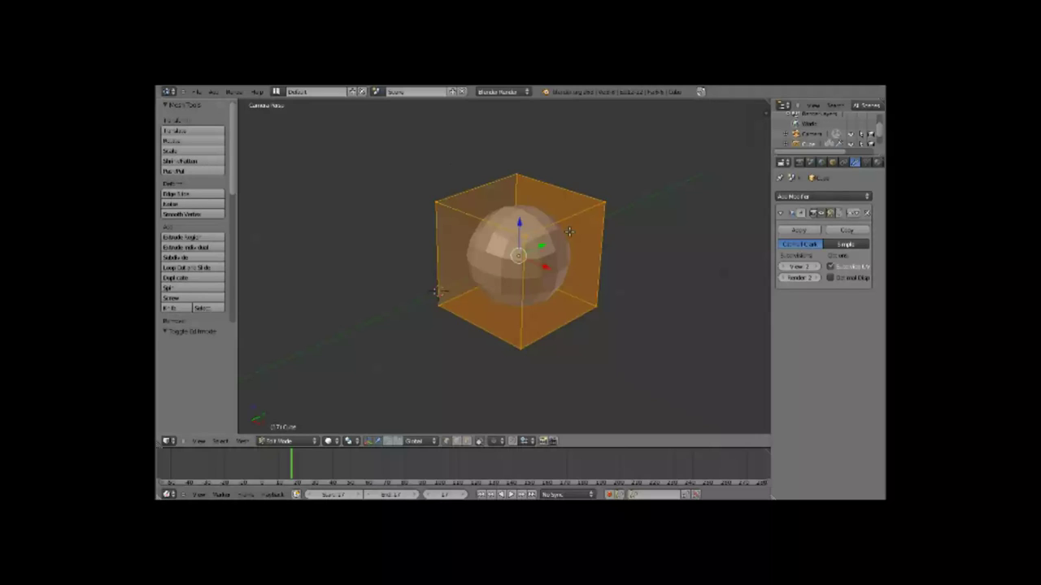
# Step: Cut two edge loops across the cube in the perspective view
pyautogui.hotkey('ctrl', 'r')
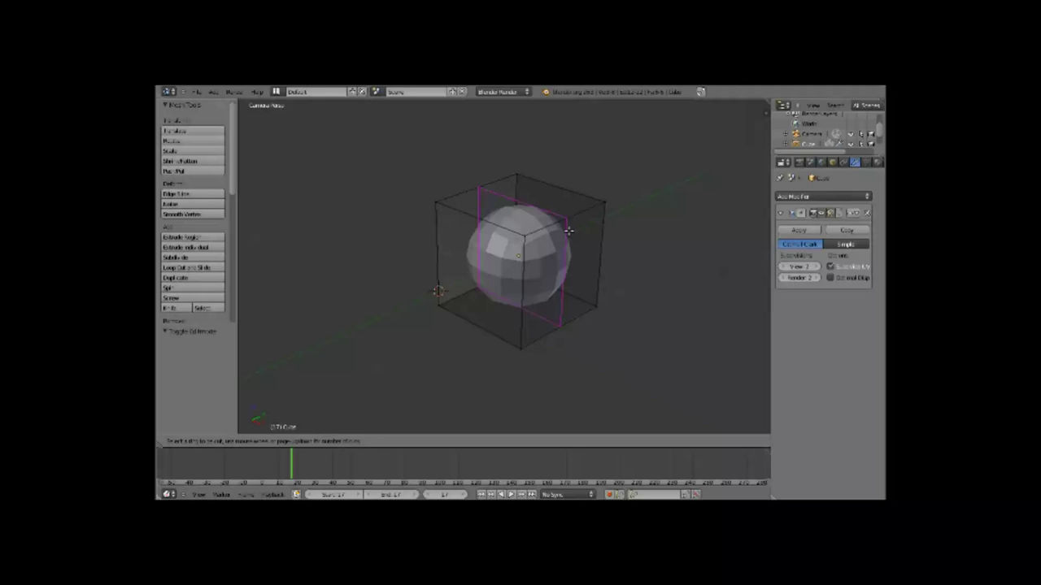
pyautogui.click(569, 231)
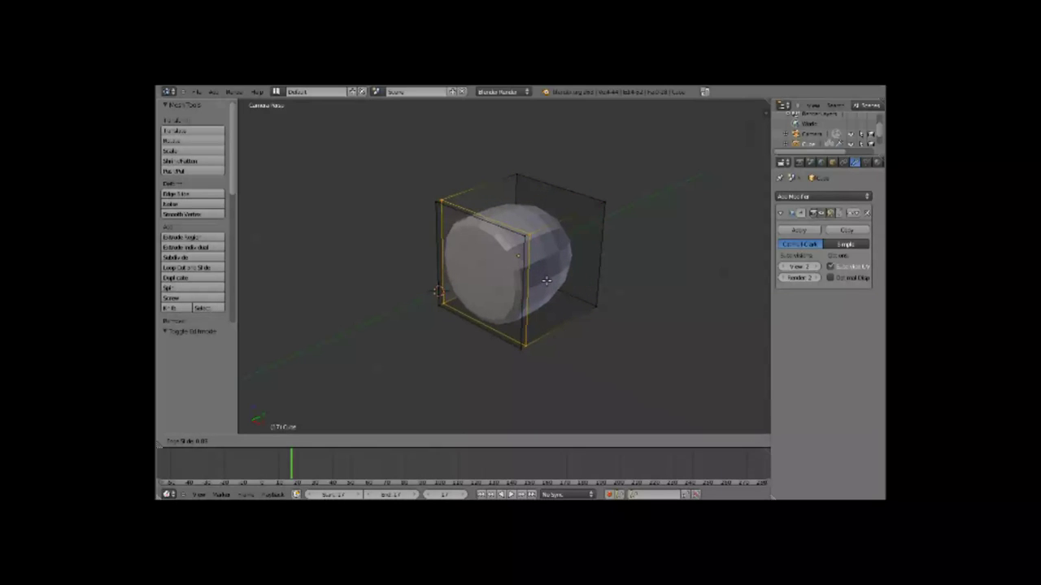
pyautogui.click(544, 281)
pyautogui.hotkey('ctrl', 'r')
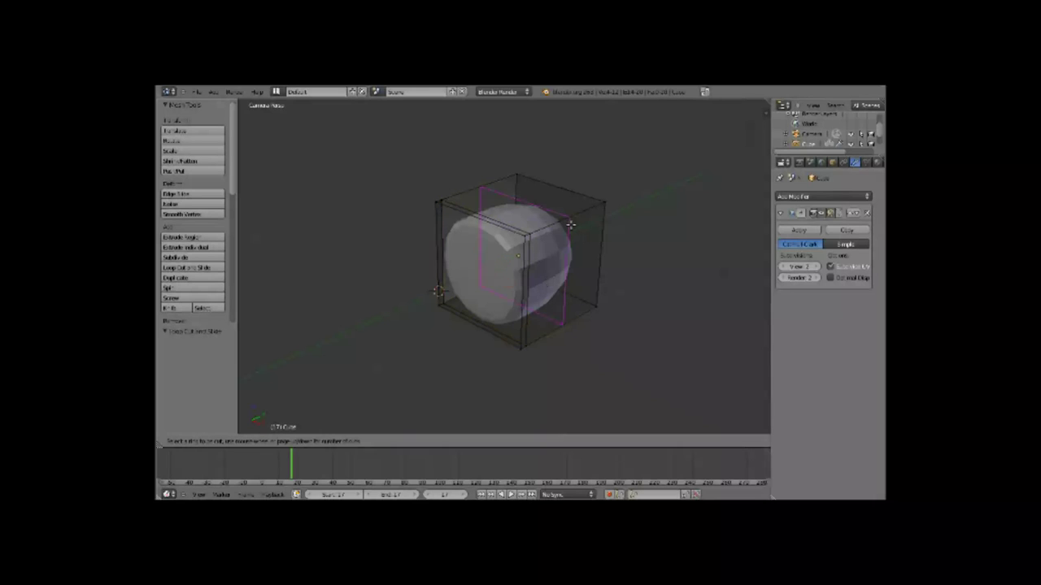
pyautogui.click(570, 224)
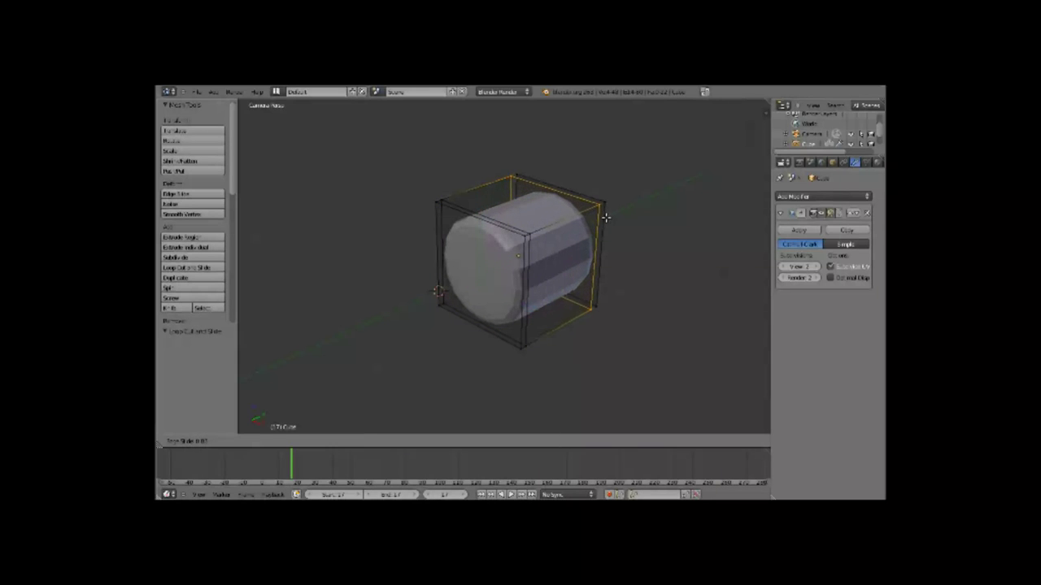
pyautogui.click(606, 217)
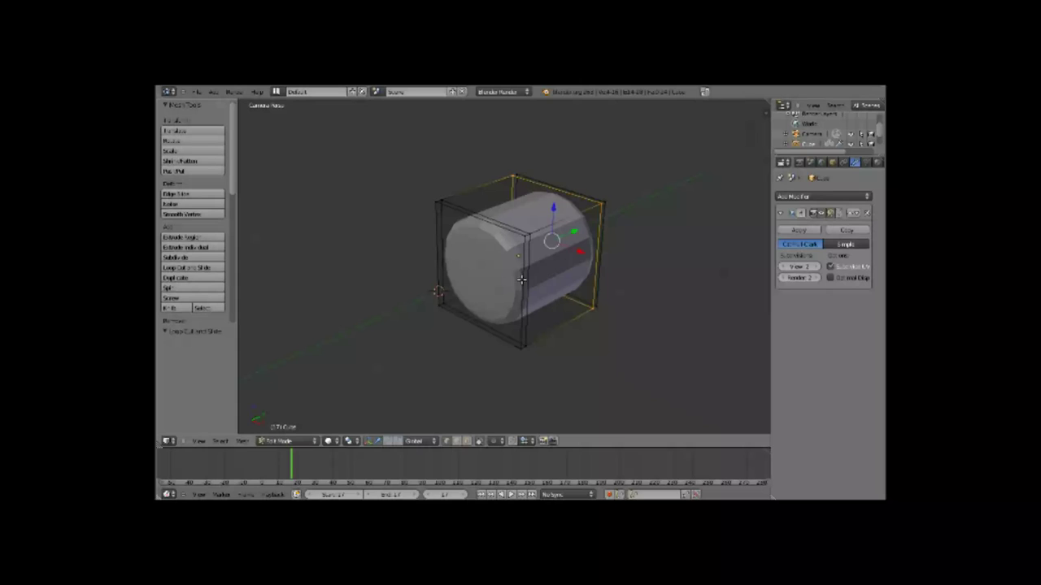
# Step: In front view, cut two more edge loops and slide them near the top and bottom
pyautogui.press('KP_1')
pyautogui.scroll(2, 595, 266)
pyautogui.scroll(2, 594, 266)
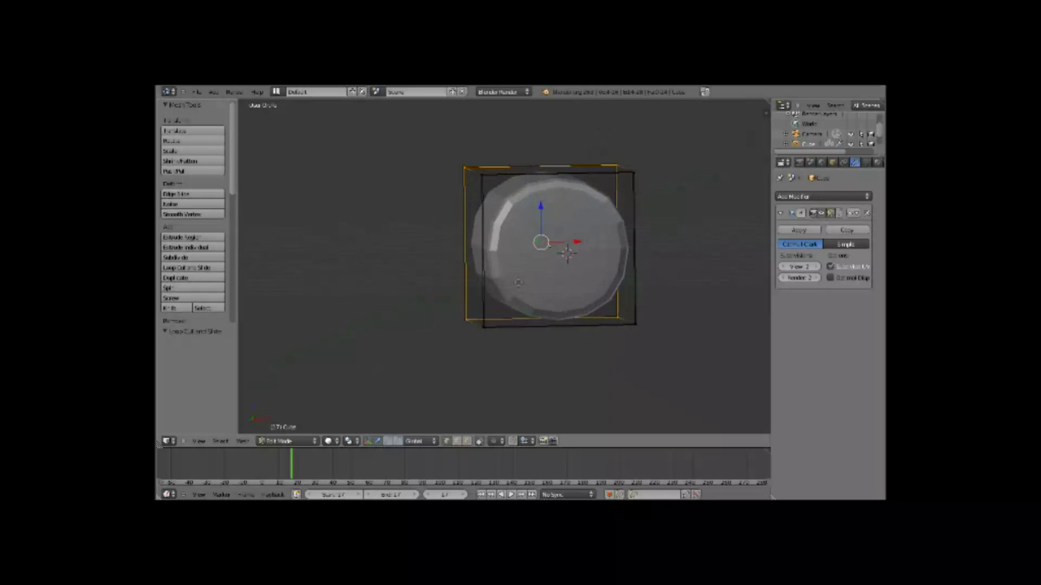
pyautogui.moveTo(594, 266); pyautogui.dragTo(586, 265, button='middle')
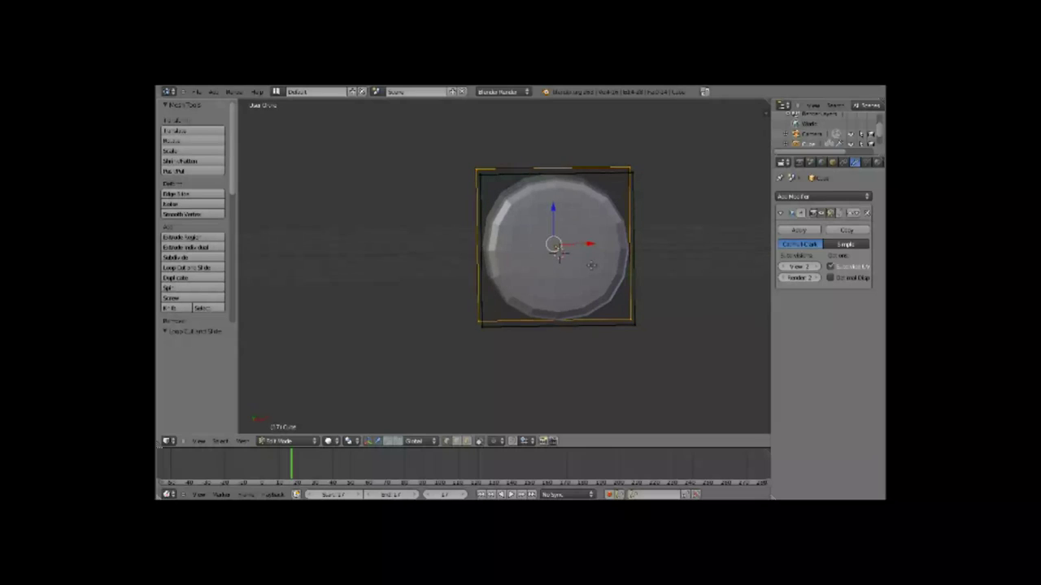
pyautogui.hotkey('ctrl', 'r')
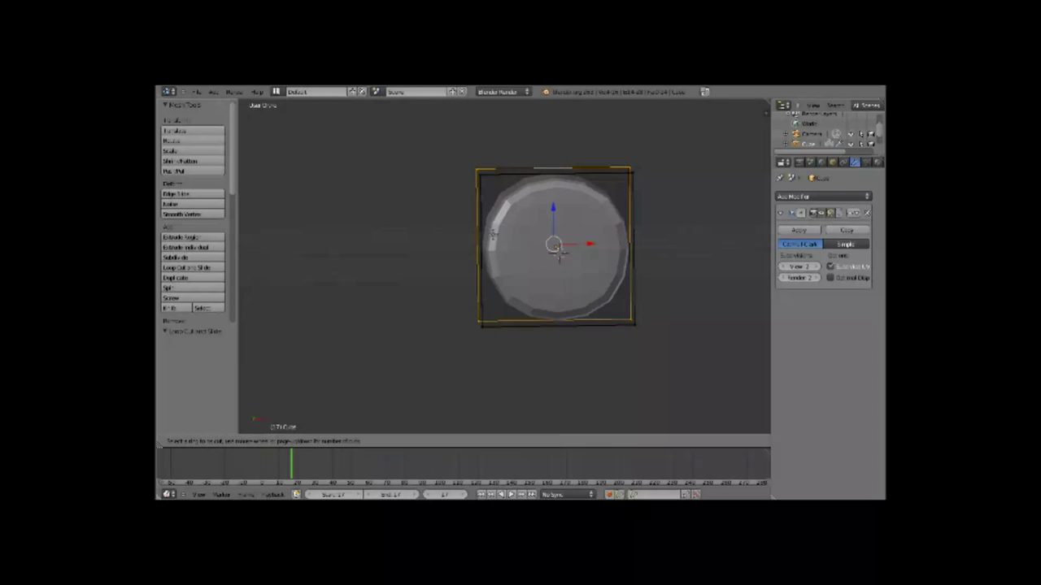
pyautogui.click(483, 245)
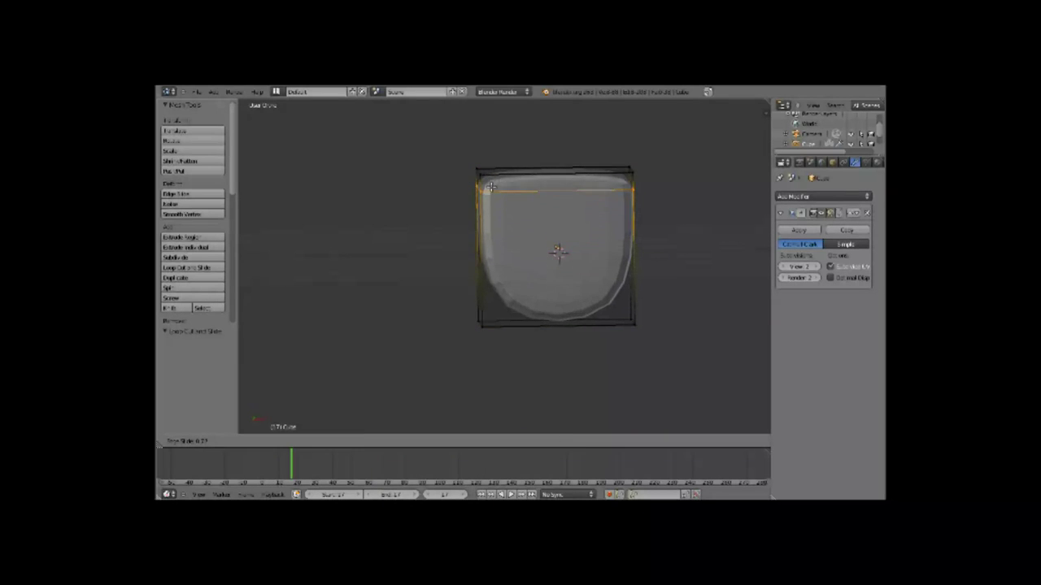
pyautogui.click(498, 190)
pyautogui.hotkey('ctrl', 'r')
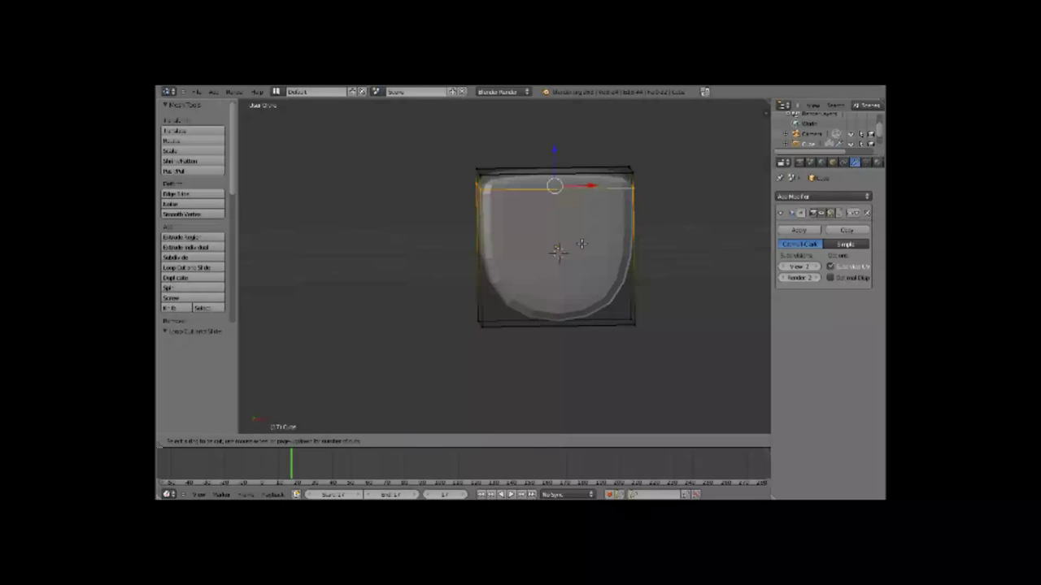
pyautogui.click(480, 244)
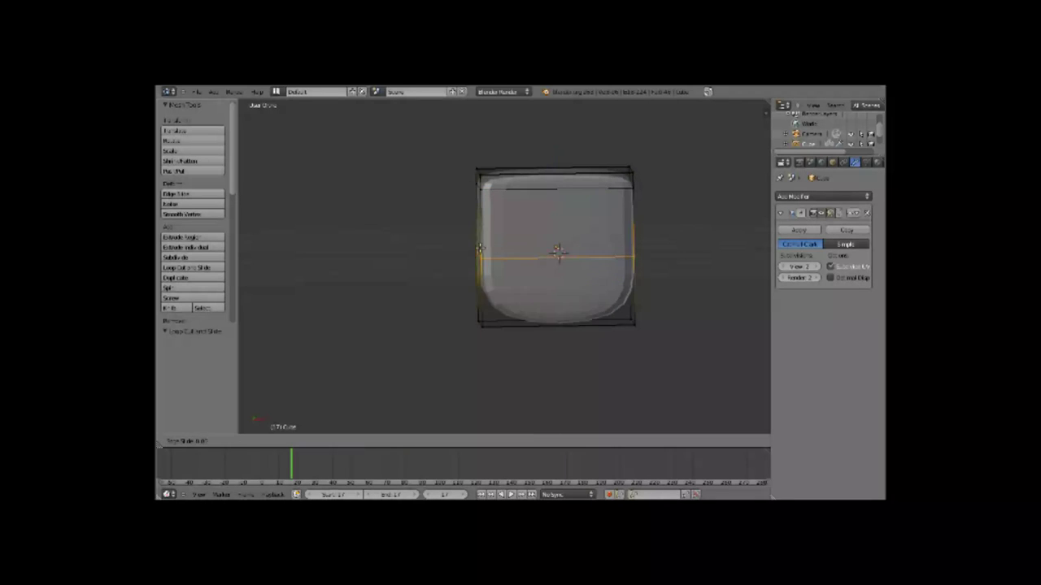
pyautogui.click(480, 304)
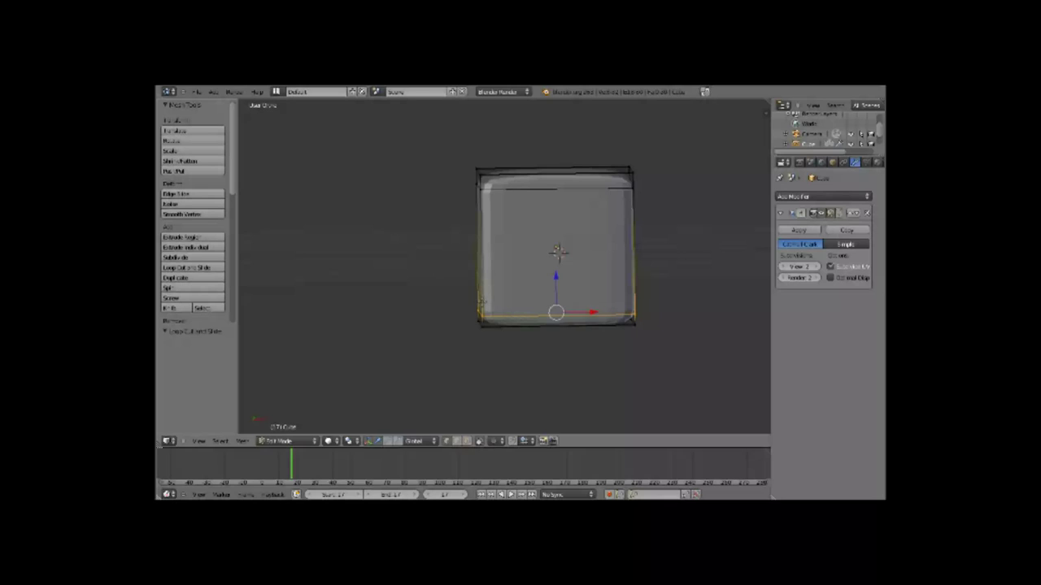
# Step: Return to Object Mode, smooth the shading, and render through the camera
pyautogui.press('Tab')
pyautogui.moveTo(556, 243)
pyautogui.mouseDown(button='middle')
pyautogui.moveTo(532, 271)
pyautogui.moveTo(566, 292)
pyautogui.moveTo(632, 260)
pyautogui.moveTo(615, 269)
pyautogui.mouseUp(button='middle')
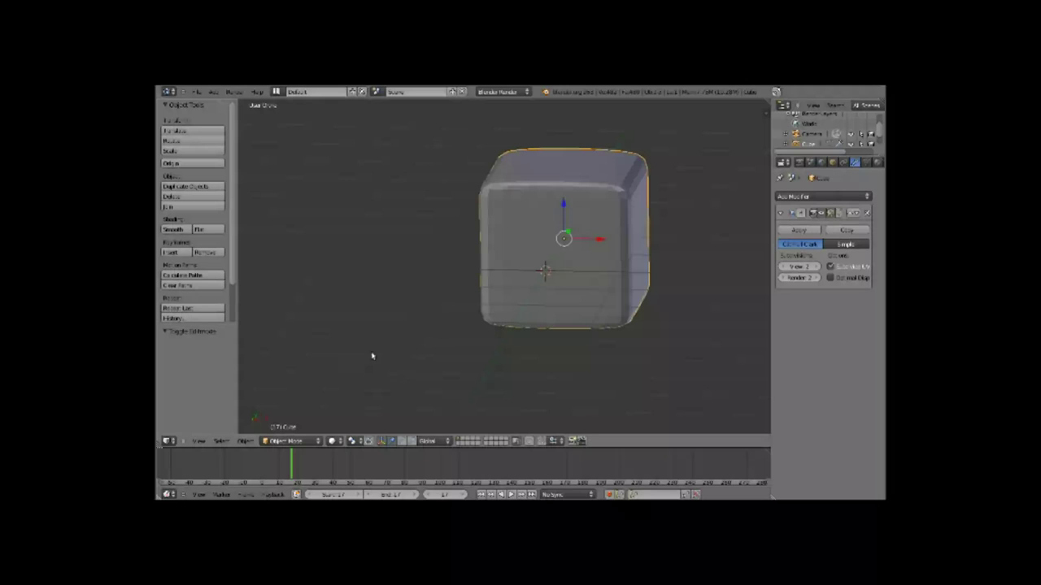
pyautogui.click(174, 233)
pyautogui.moveTo(480, 342); pyautogui.dragTo(560, 265, button='middle')
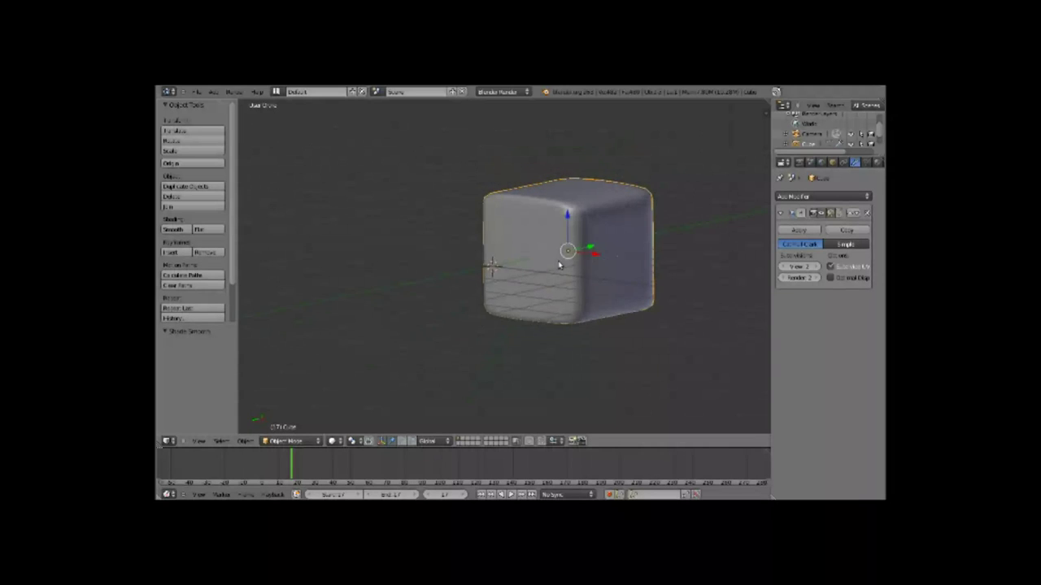
pyautogui.press('KP_0')
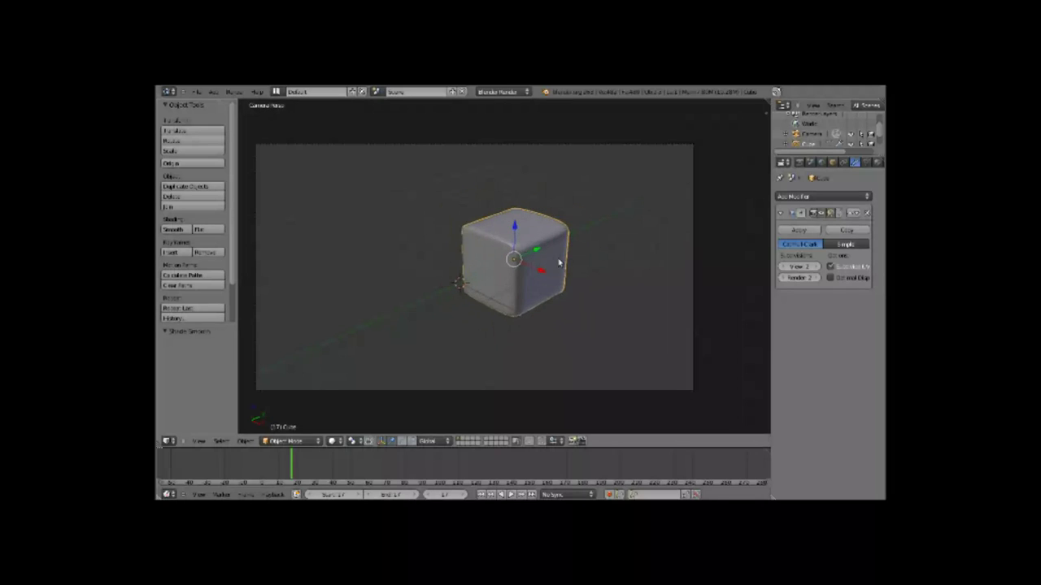
pyautogui.press('F12')
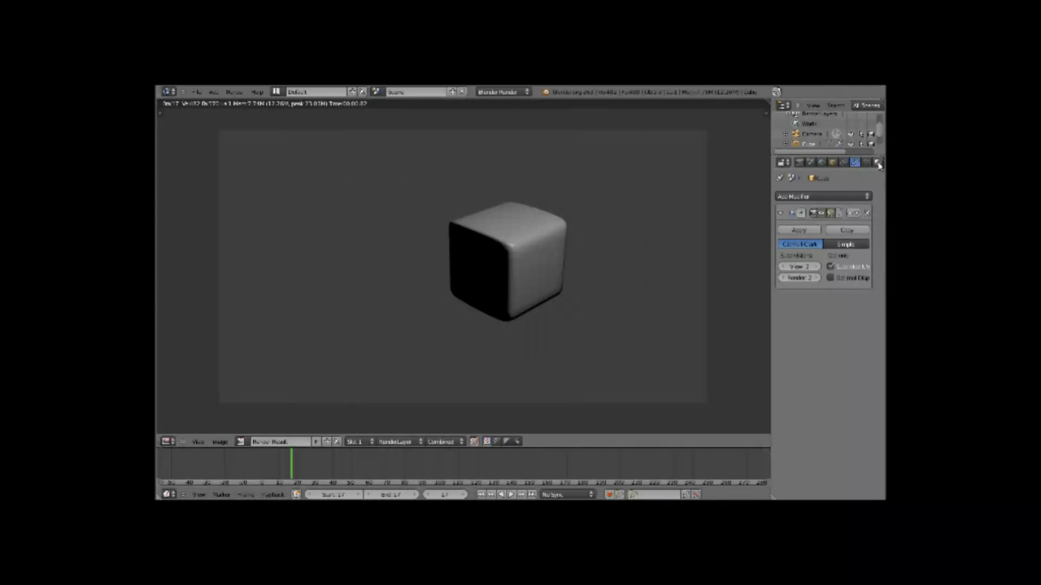
# Step: Give the cube a new material with a green diffuse colour
pyautogui.click(877, 163)
pyautogui.click(798, 234)
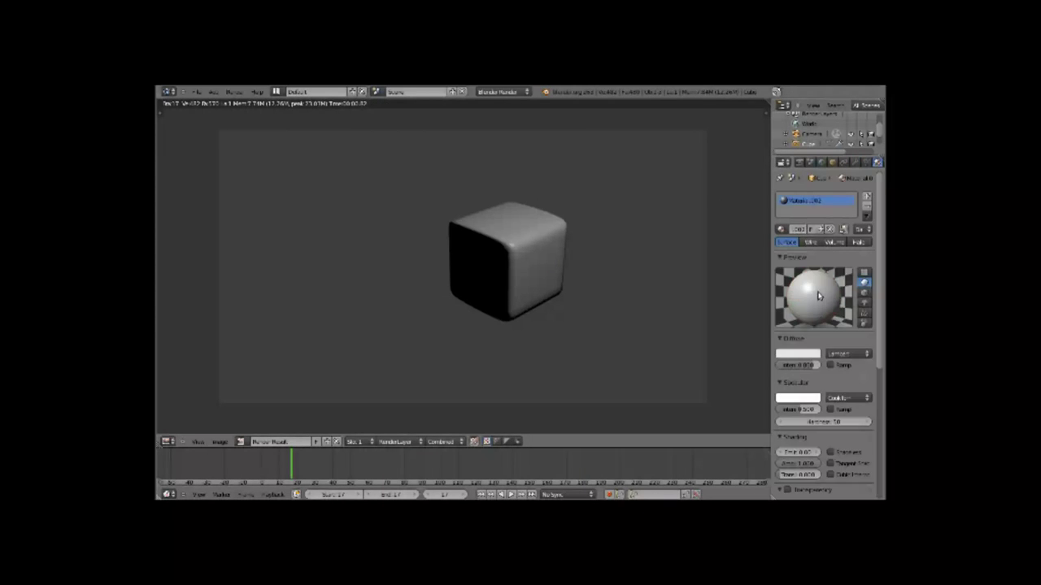
pyautogui.click(803, 356)
pyautogui.click(749, 241)
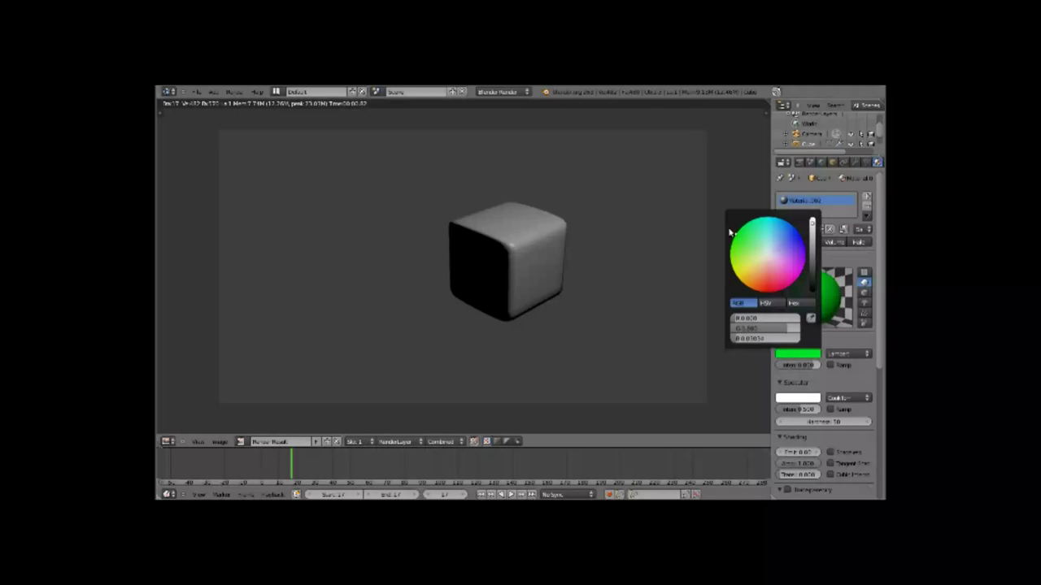
# Step: Render the green cube, then switch the material type to Wire
pyautogui.press('F12')
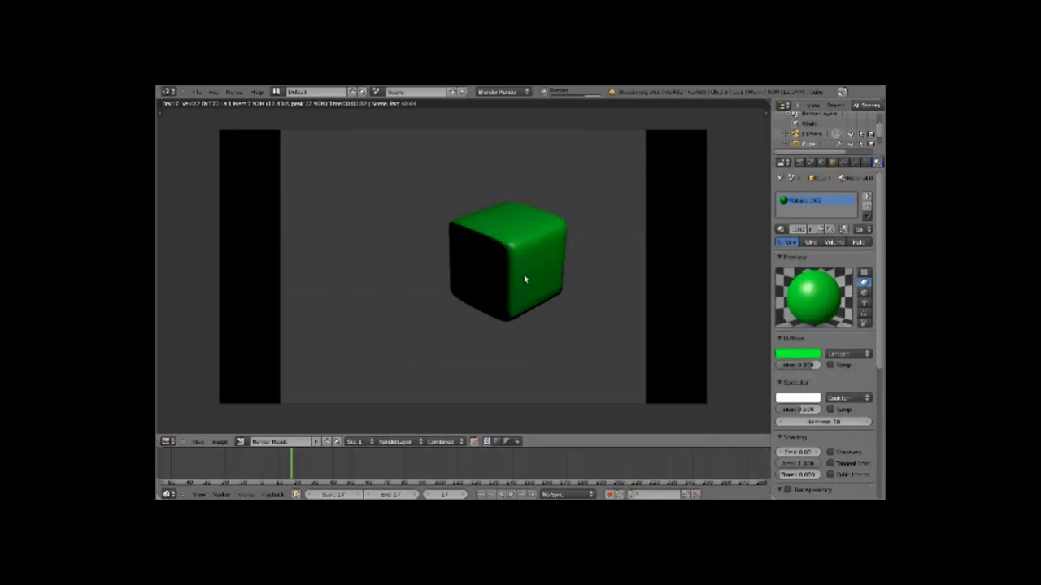
pyautogui.press('Escape')
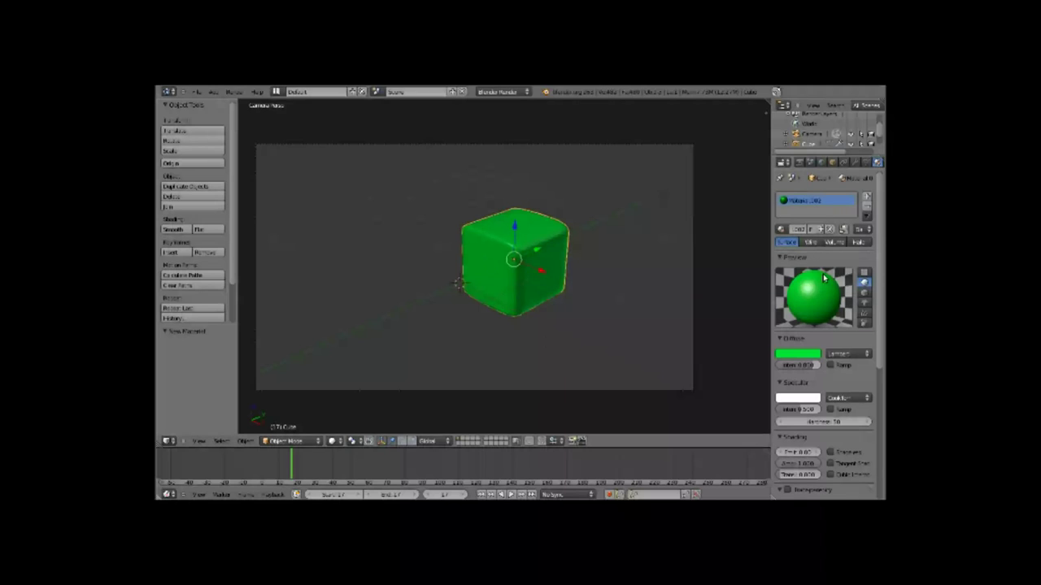
pyautogui.click(809, 244)
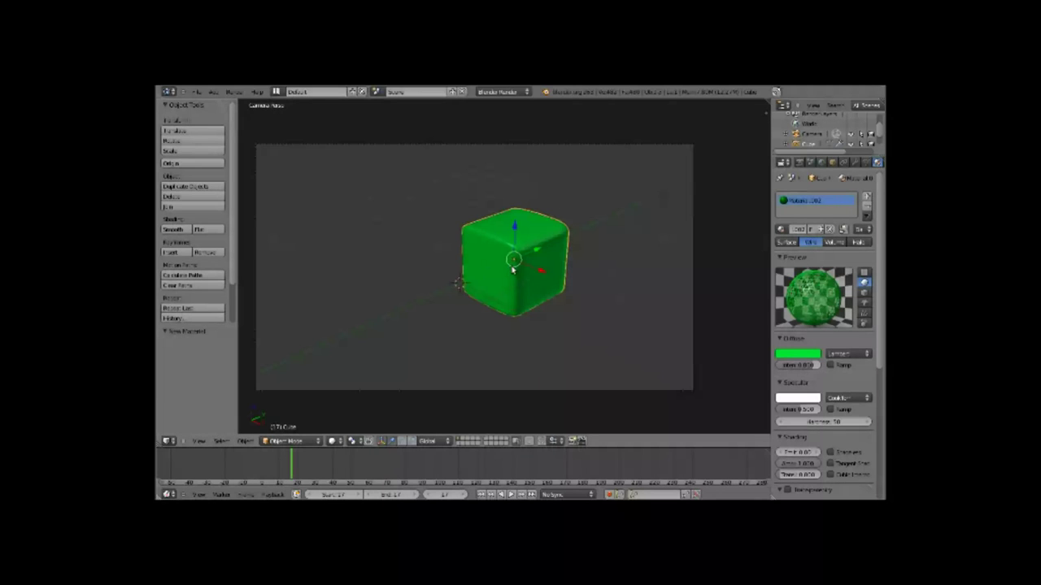
# Step: Render the cube with Wire, then Volume, then a green Halo material type
pyautogui.press('F12')
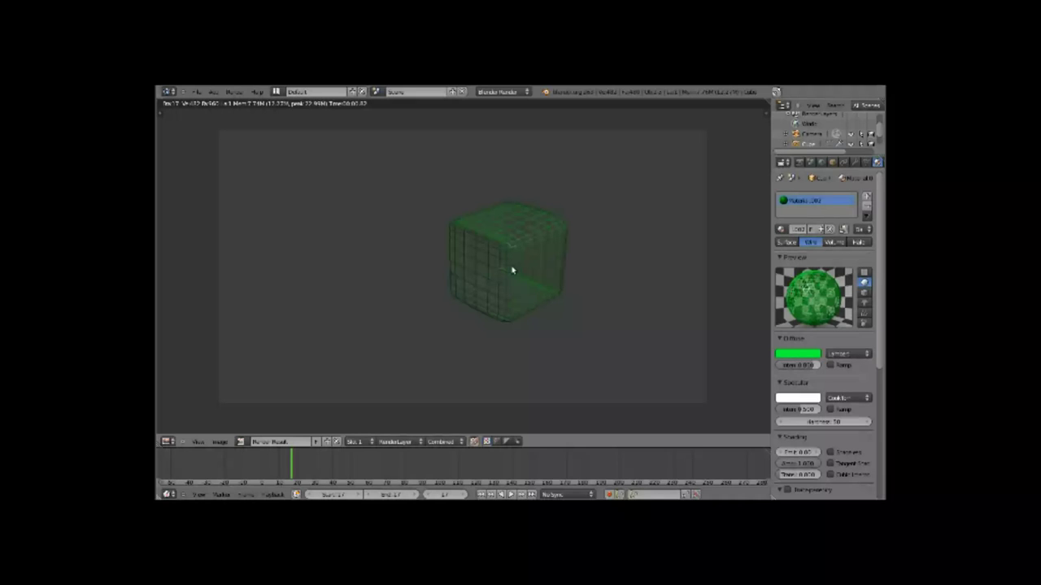
pyautogui.press('Escape')
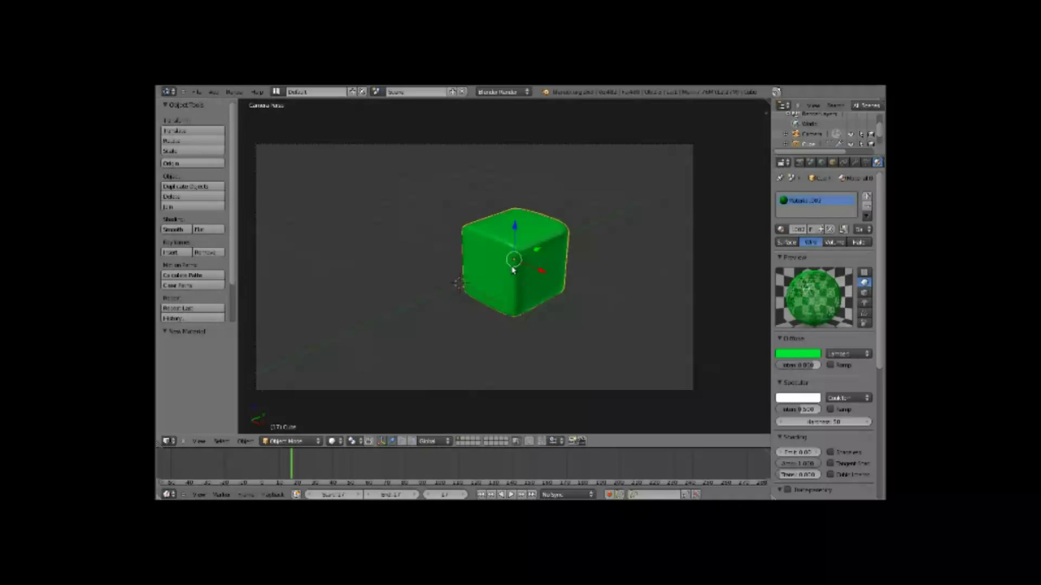
pyautogui.click(832, 243)
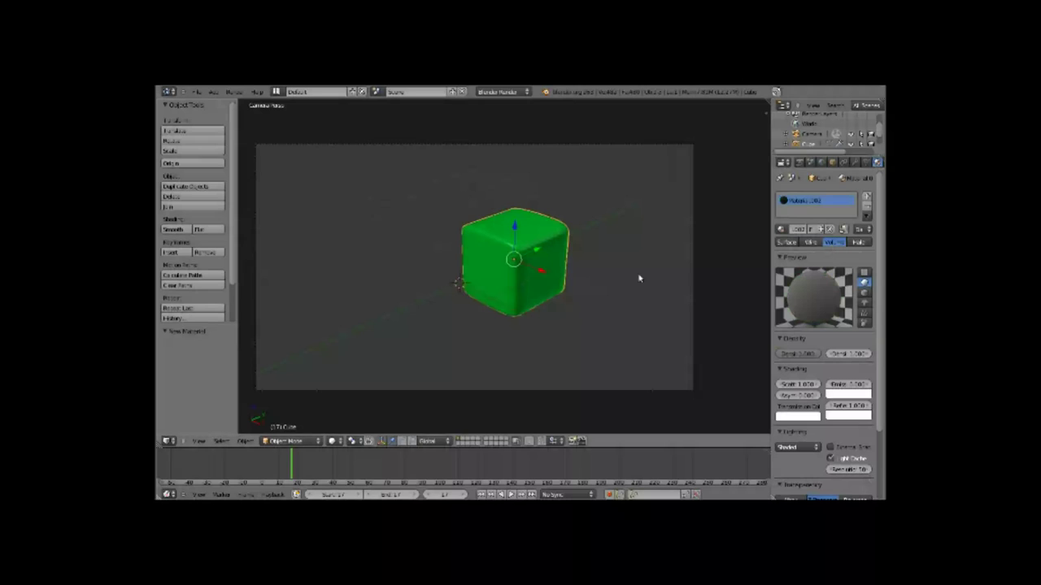
pyautogui.press('F12')
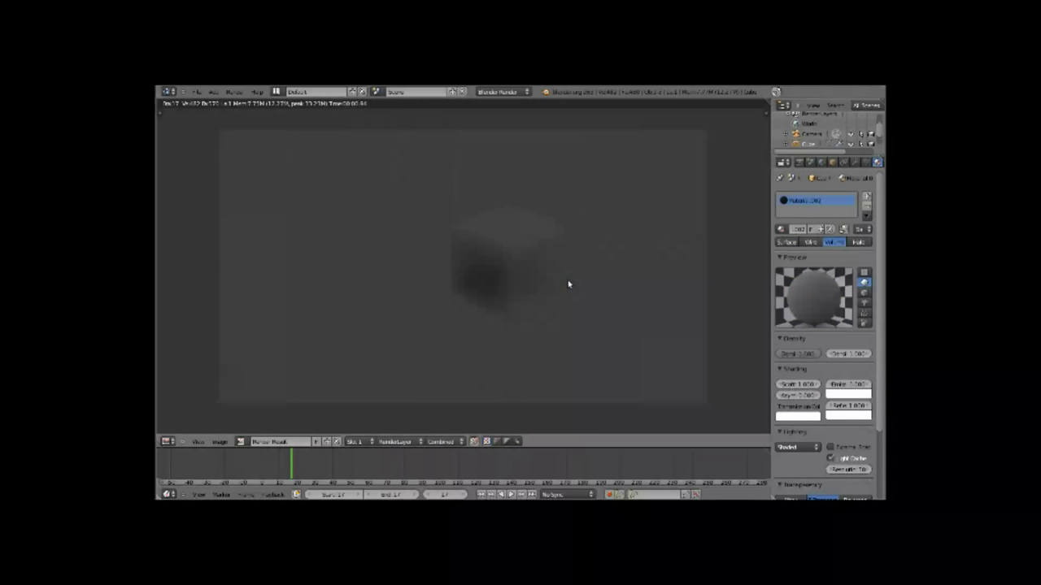
pyautogui.click(860, 242)
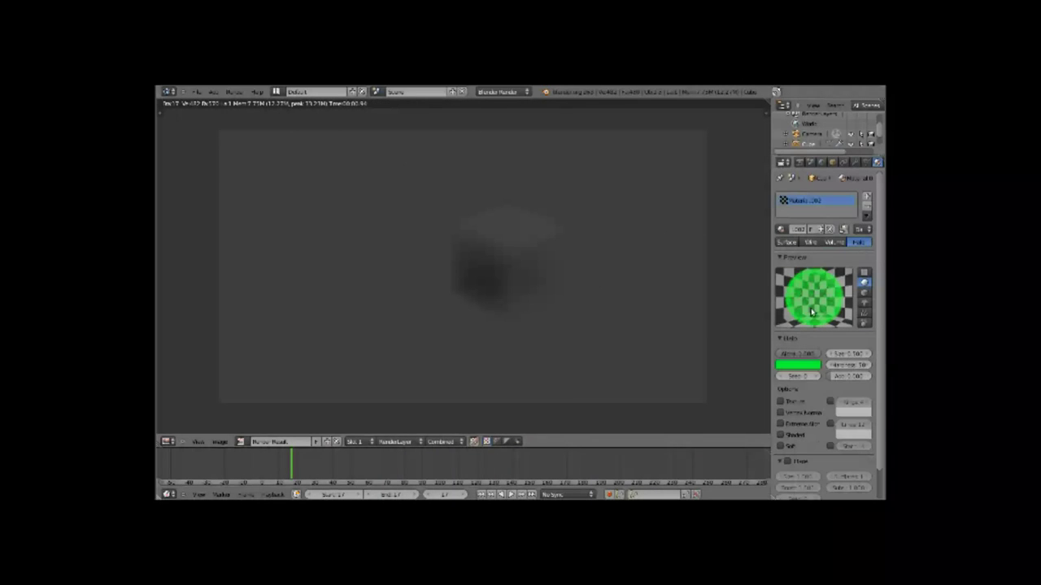
pyautogui.press('F12')
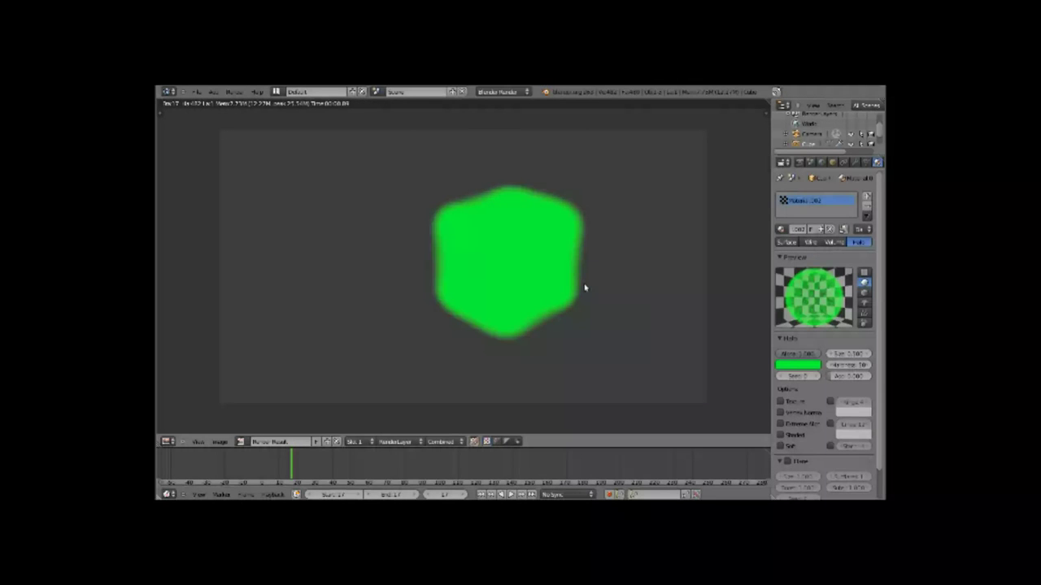
pyautogui.press('Escape')
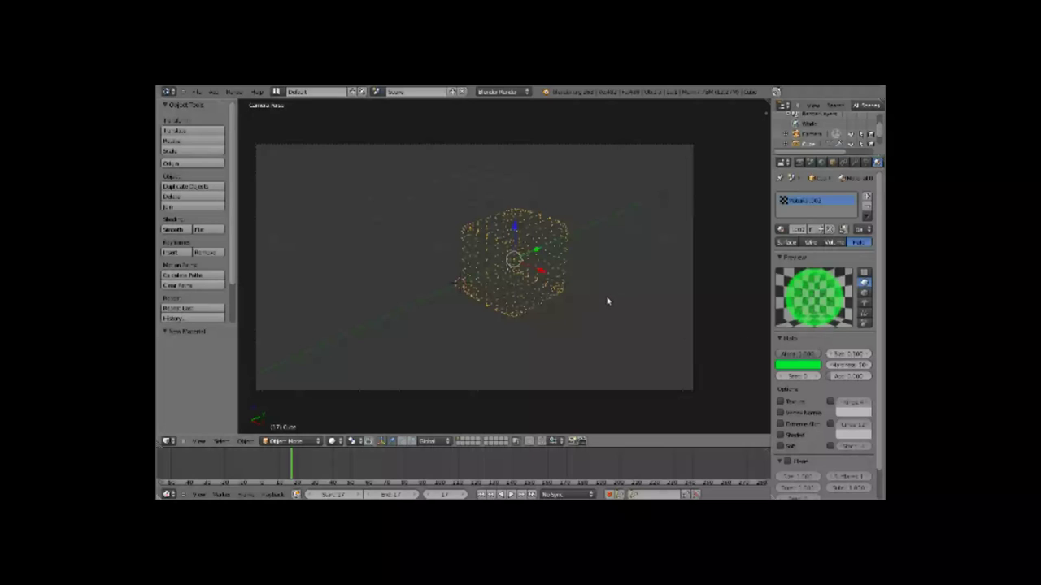
# Step: Delete the cube and add a plane in its place
pyautogui.press('x')
pyautogui.click(535, 275)
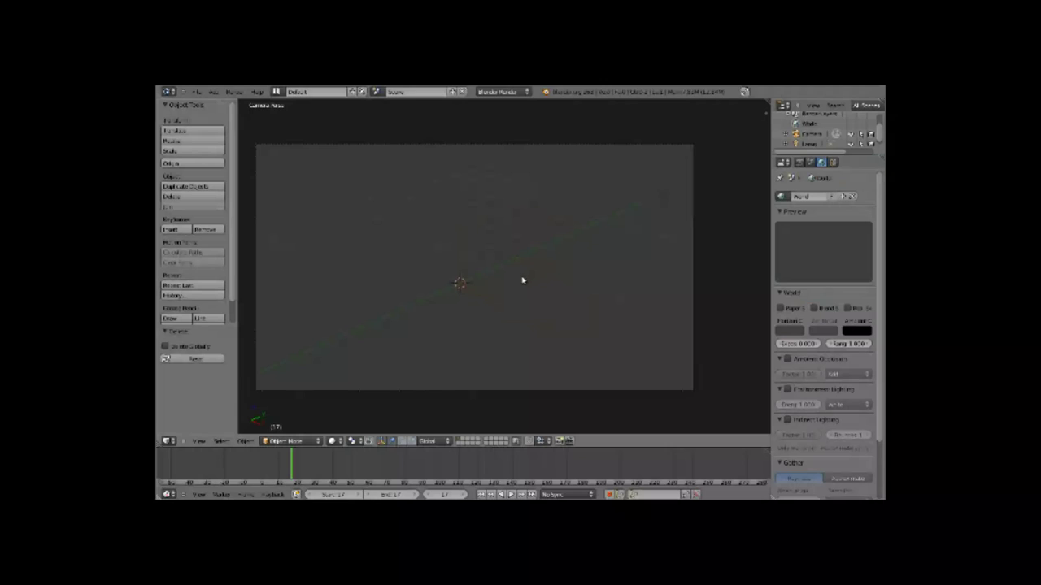
pyautogui.hotkey('shift', 'a')
pyautogui.click(550, 279)
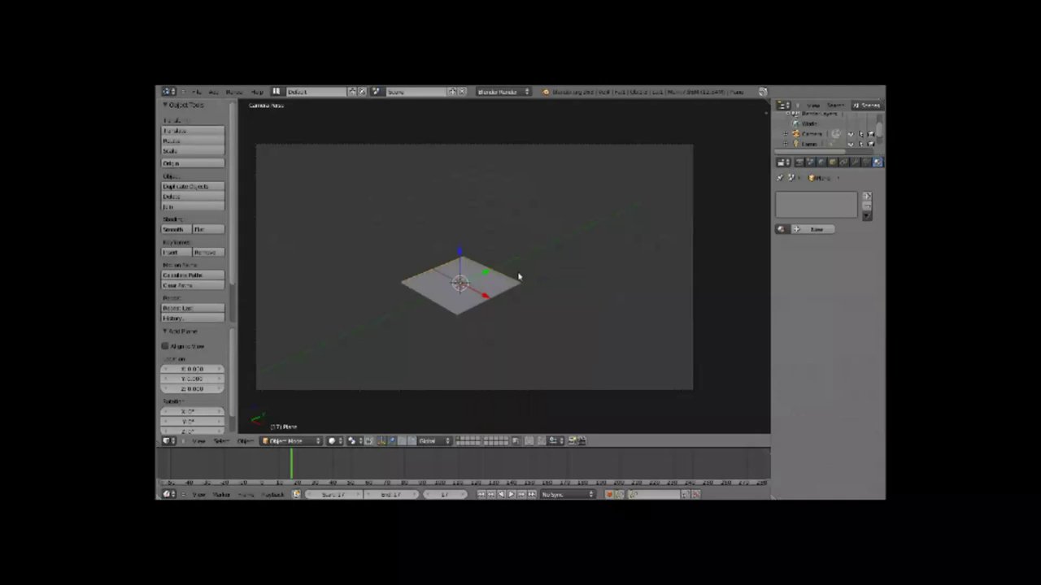
# Step: Move the plane along Y and X, scale it about 2.2 times, and raise it along Z
pyautogui.press('g')
pyautogui.press('y')
pyautogui.click(517, 278)
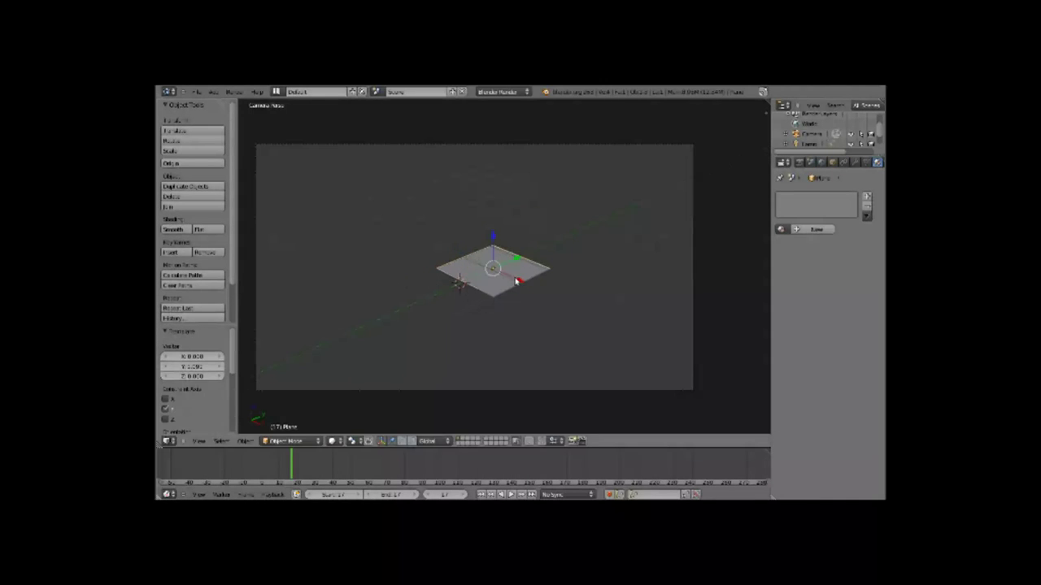
pyautogui.press('g')
pyautogui.press('x')
pyautogui.click(529, 288)
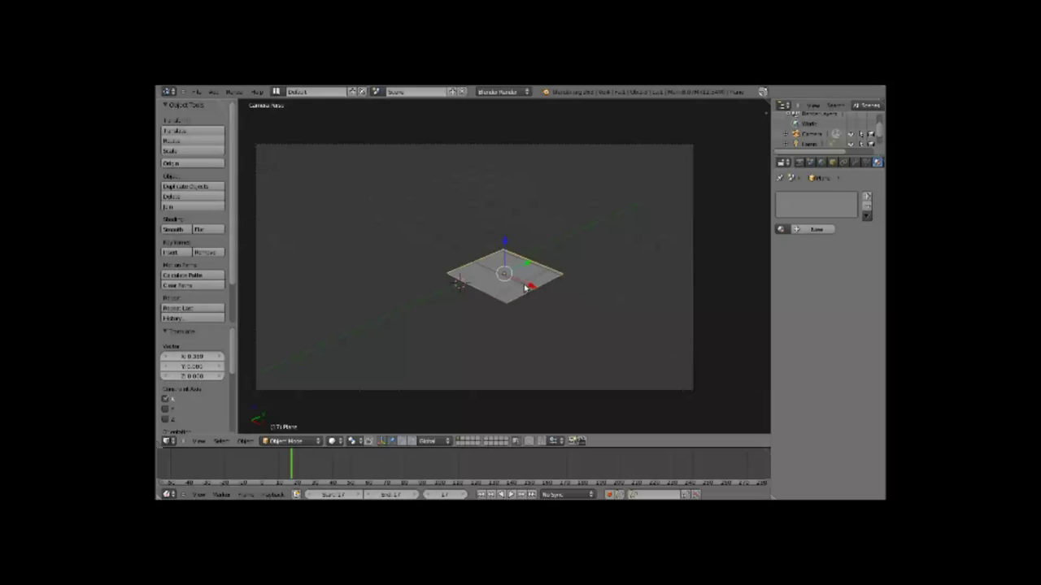
pyautogui.press('s')
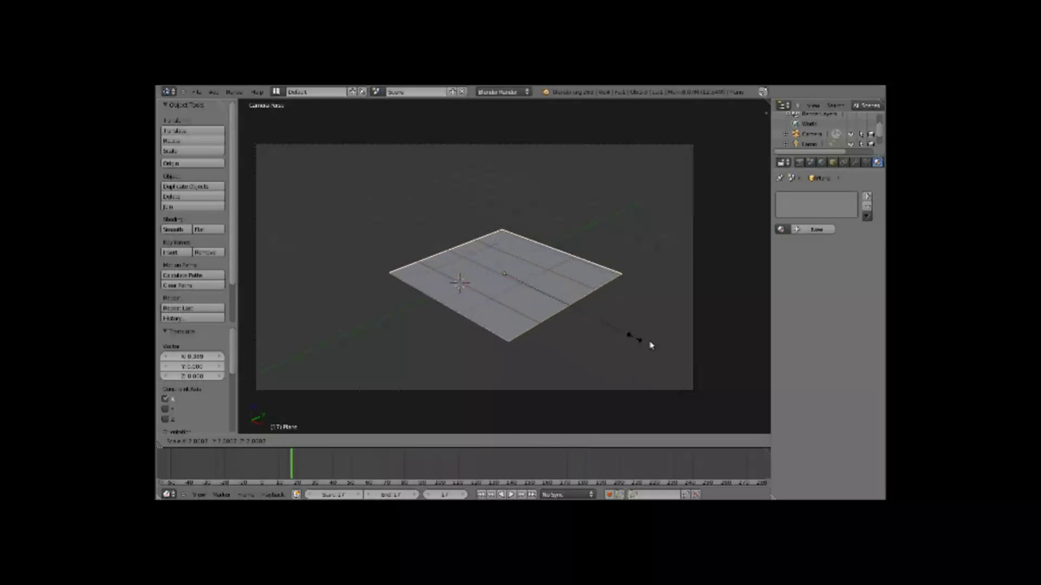
pyautogui.click(665, 351)
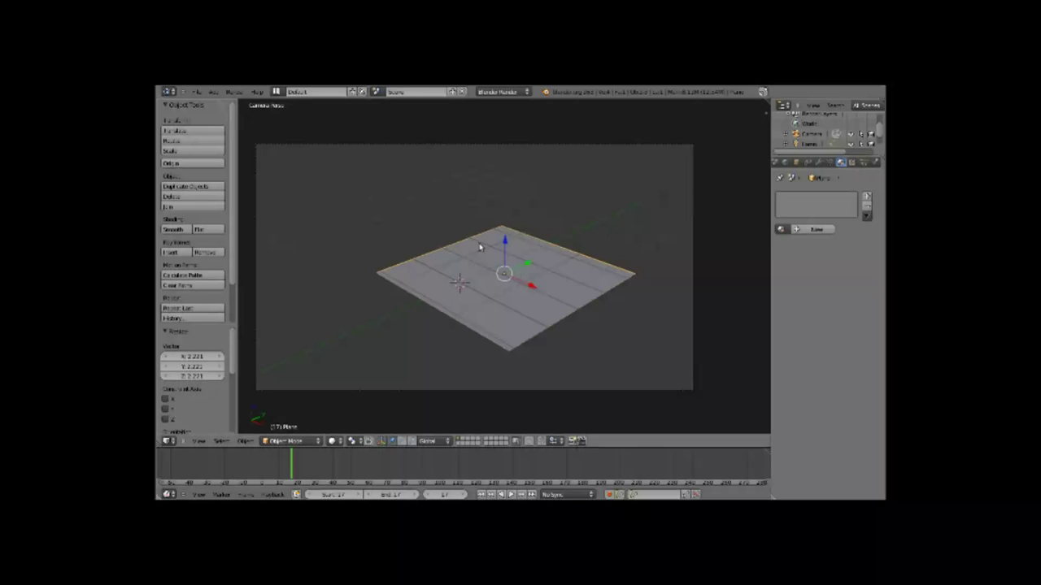
pyautogui.moveTo(505, 254)
pyautogui.mouseDown()
pyautogui.moveTo(503, 172)
pyautogui.moveTo(504, 184)
pyautogui.mouseUp()
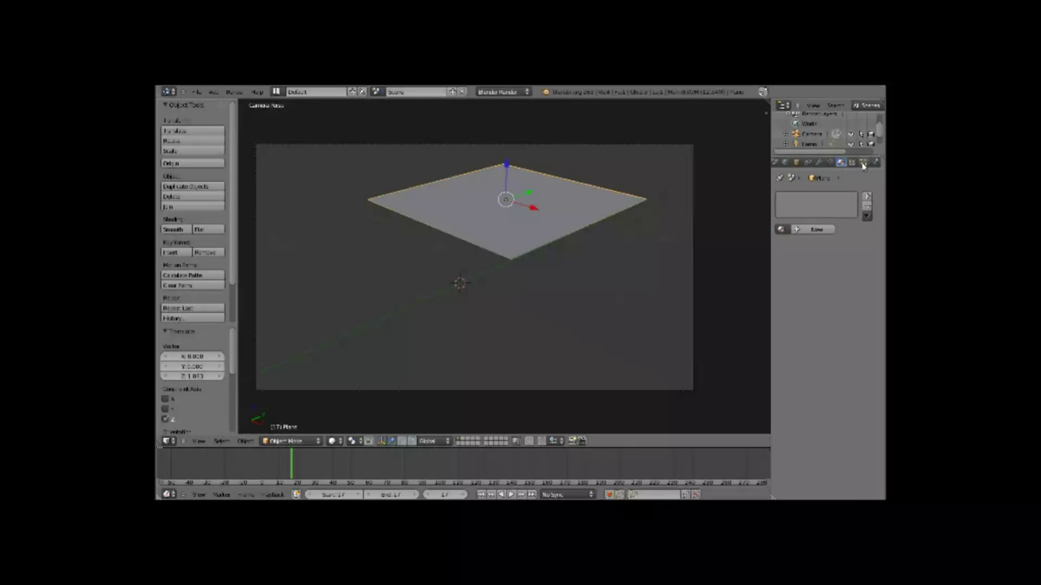
# Step: Give the plane a new blue diffuse material and add a particle system
pyautogui.click(828, 228)
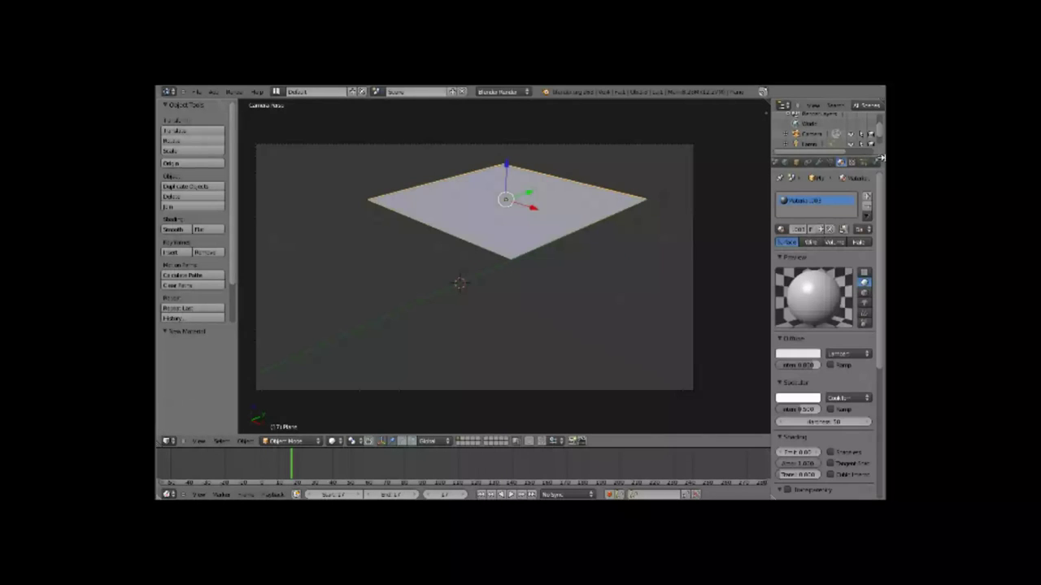
pyautogui.click(803, 357)
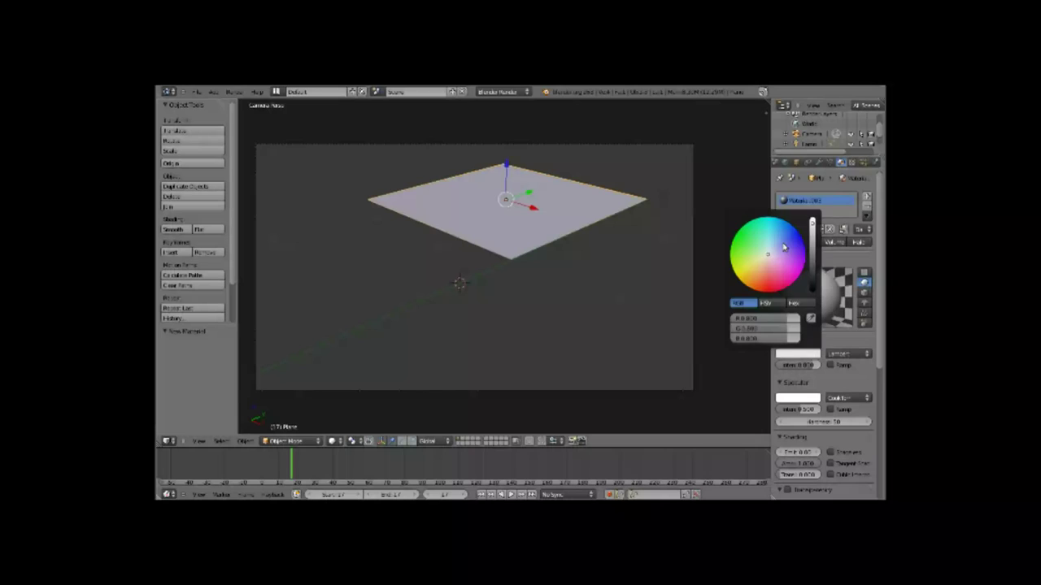
pyautogui.click(786, 234)
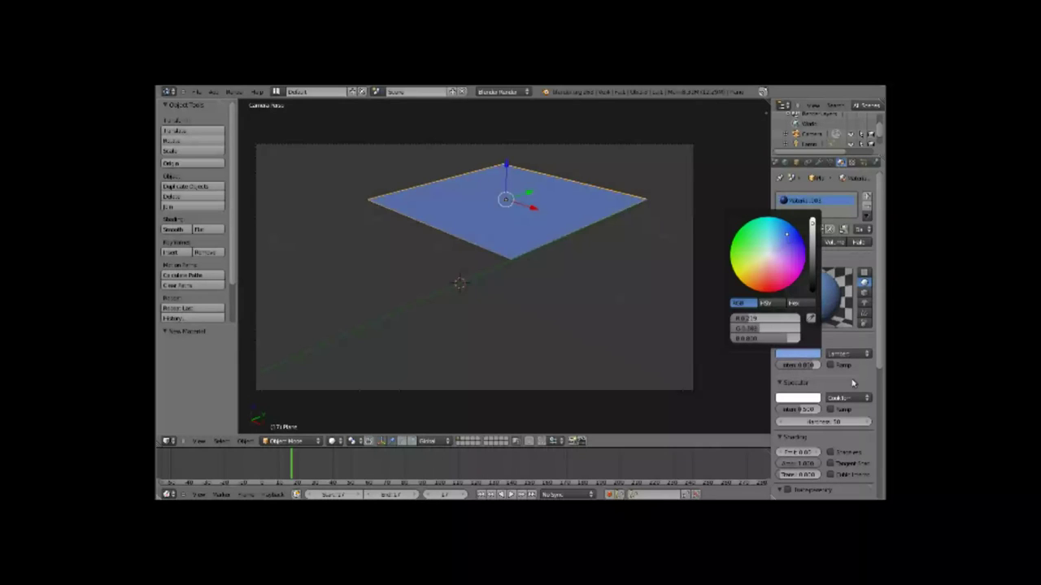
pyautogui.click(862, 162)
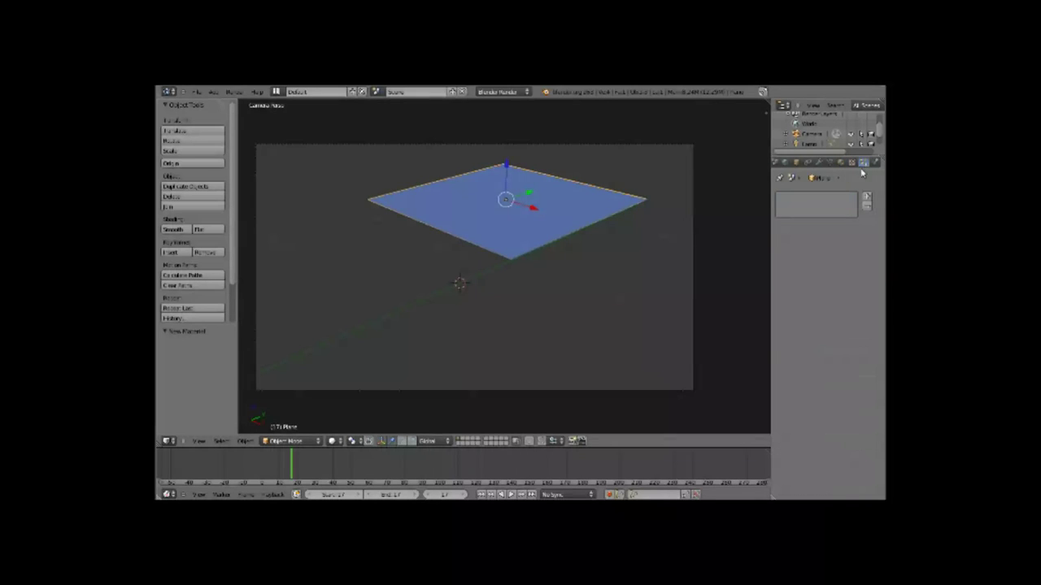
pyautogui.click(867, 198)
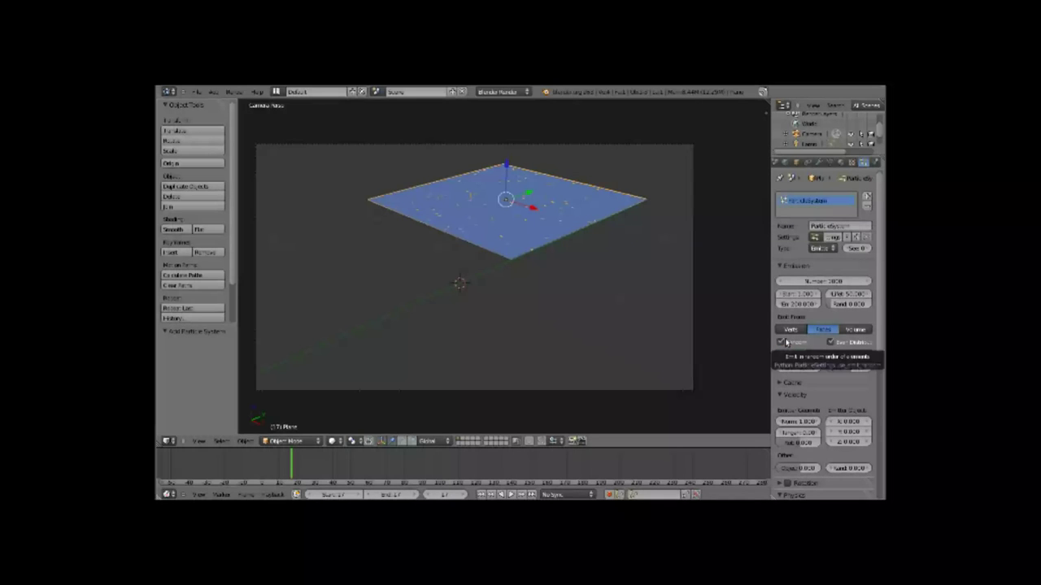
# Step: Try Hair particles, switch back to Emitter, and raise the plane along Z
pyautogui.click(824, 248)
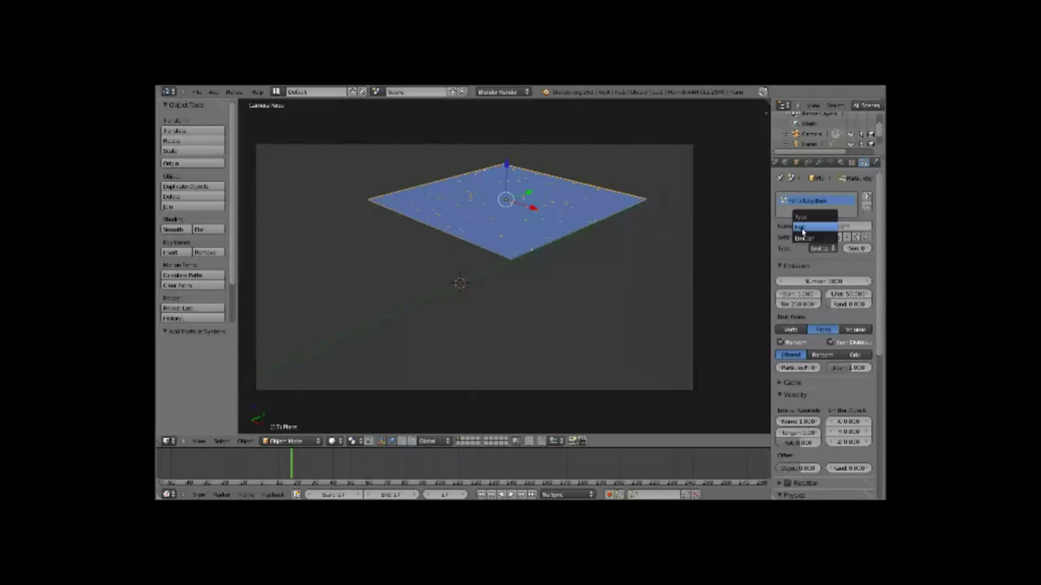
pyautogui.click(803, 228)
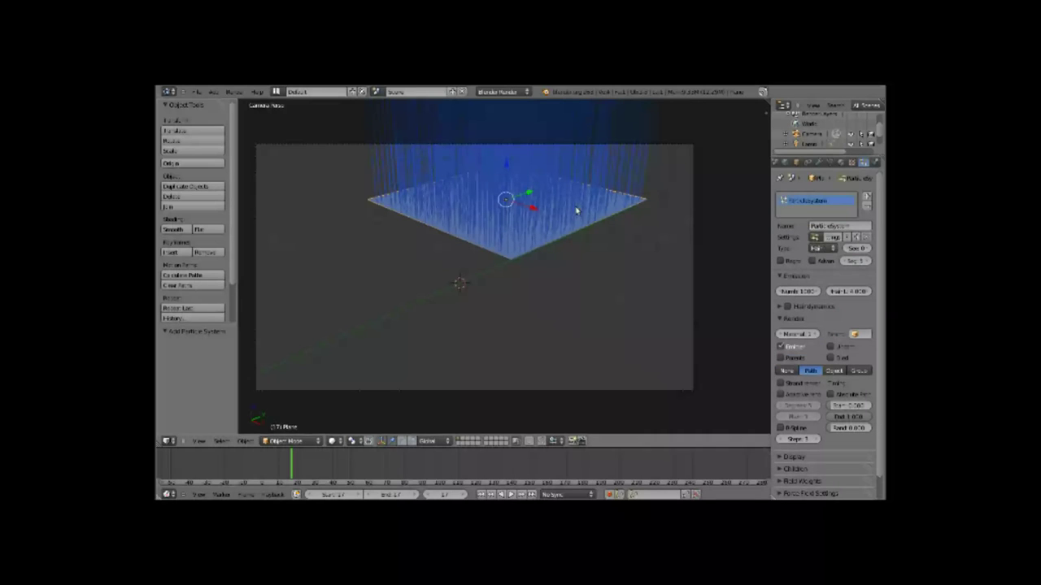
pyautogui.moveTo(508, 168)
pyautogui.mouseDown()
pyautogui.moveTo(513, 262)
pyautogui.moveTo(518, 243)
pyautogui.mouseUp()
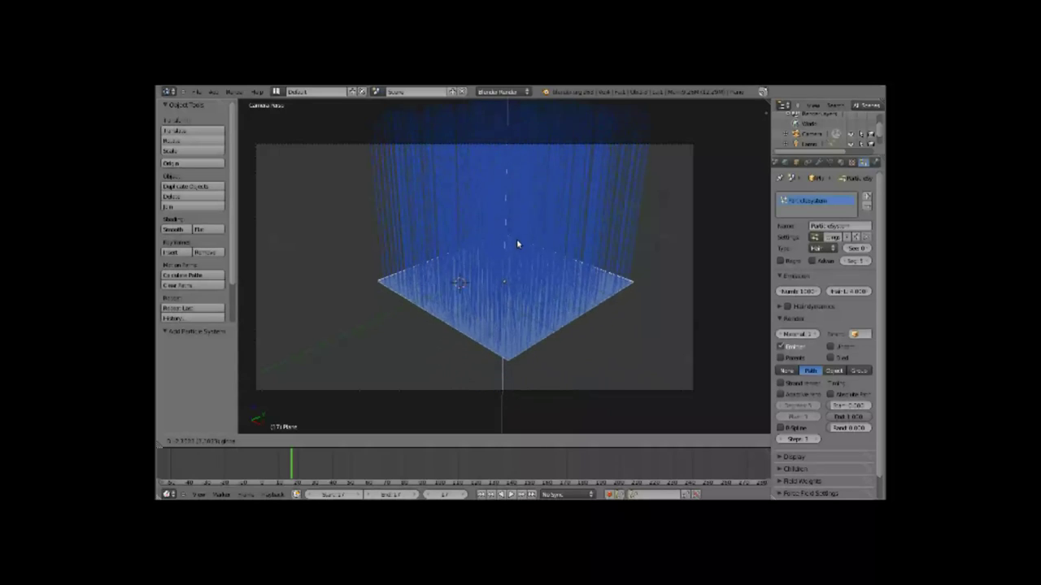
pyautogui.moveTo(518, 243); pyautogui.dragTo(516, 215)
pyautogui.click(822, 248)
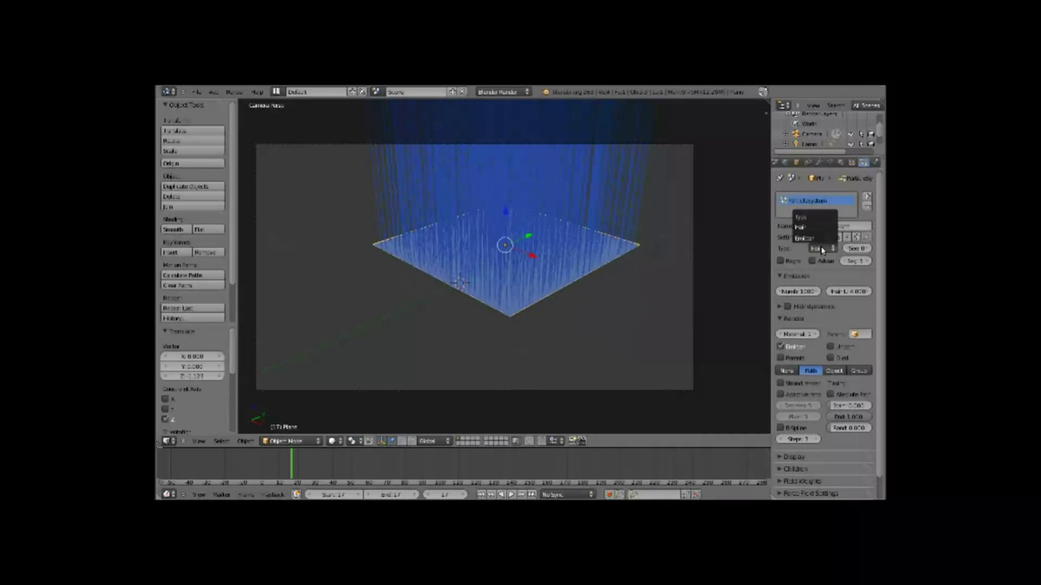
pyautogui.click(817, 238)
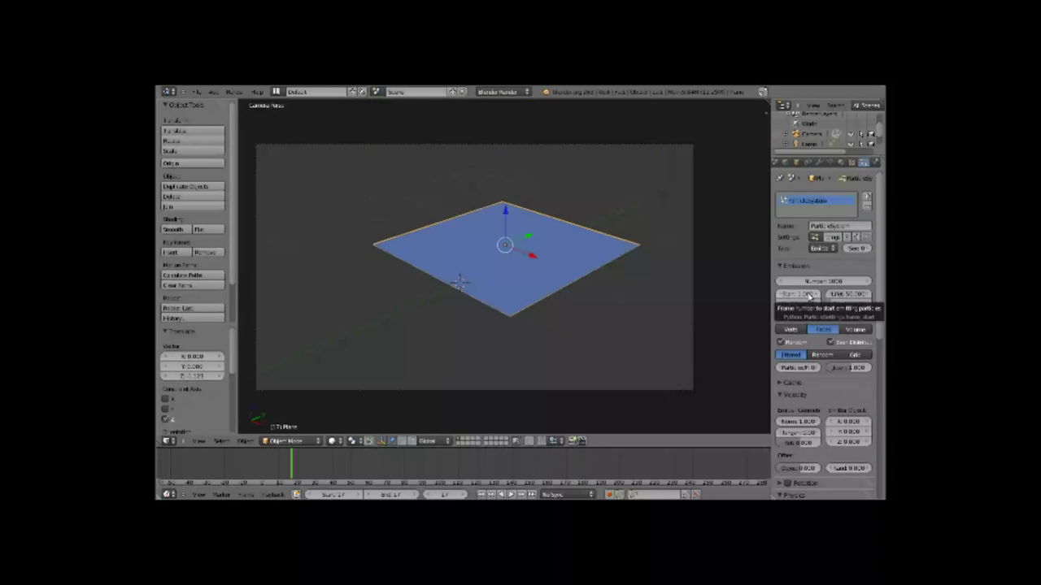
pyautogui.moveTo(505, 221)
pyautogui.mouseDown()
pyautogui.moveTo(503, 187)
pyautogui.moveTo(510, 199)
pyautogui.mouseUp()
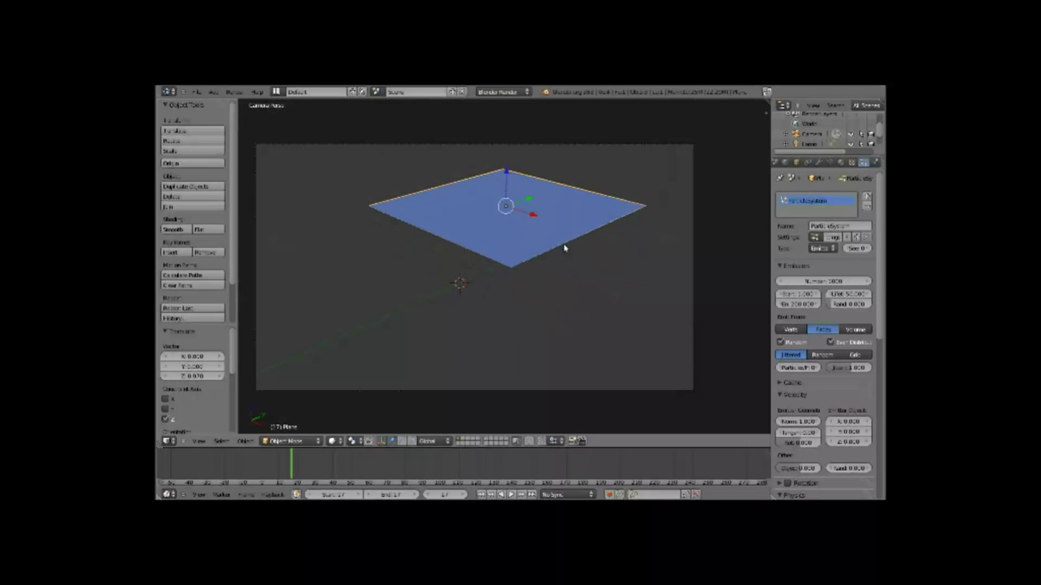
# Step: Set the animation start frame to 1 (end 250) and play back the falling particles
pyautogui.hotkey('alt', 'a')
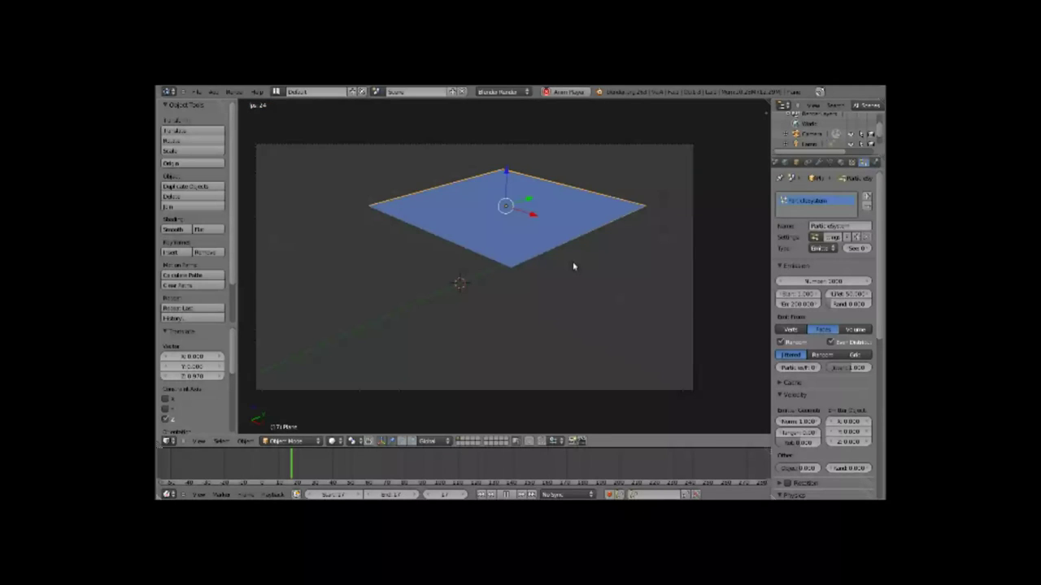
pyautogui.hotkey('alt', 'a')
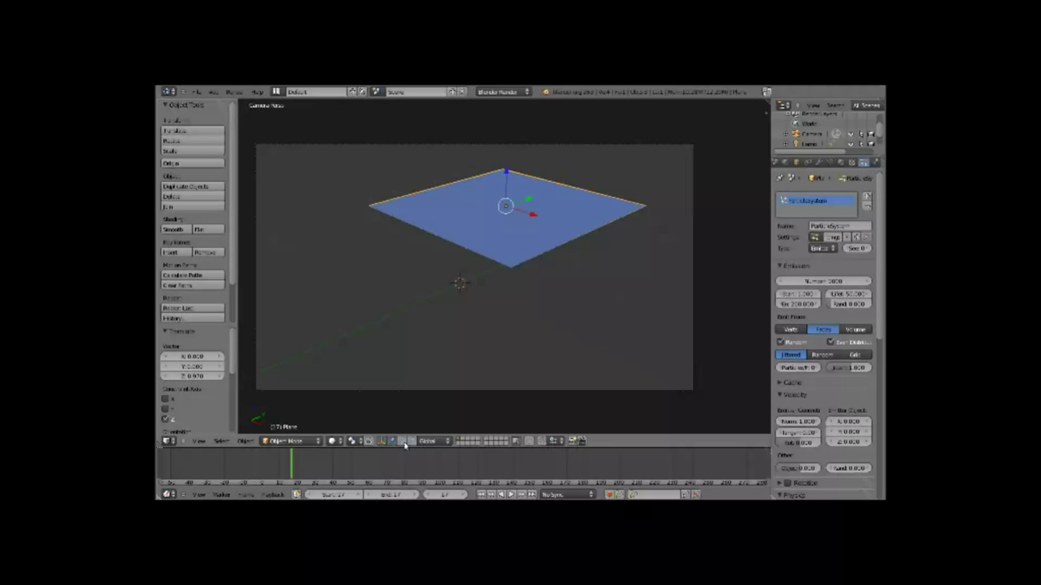
pyautogui.click(334, 495)
pyautogui.write('1')
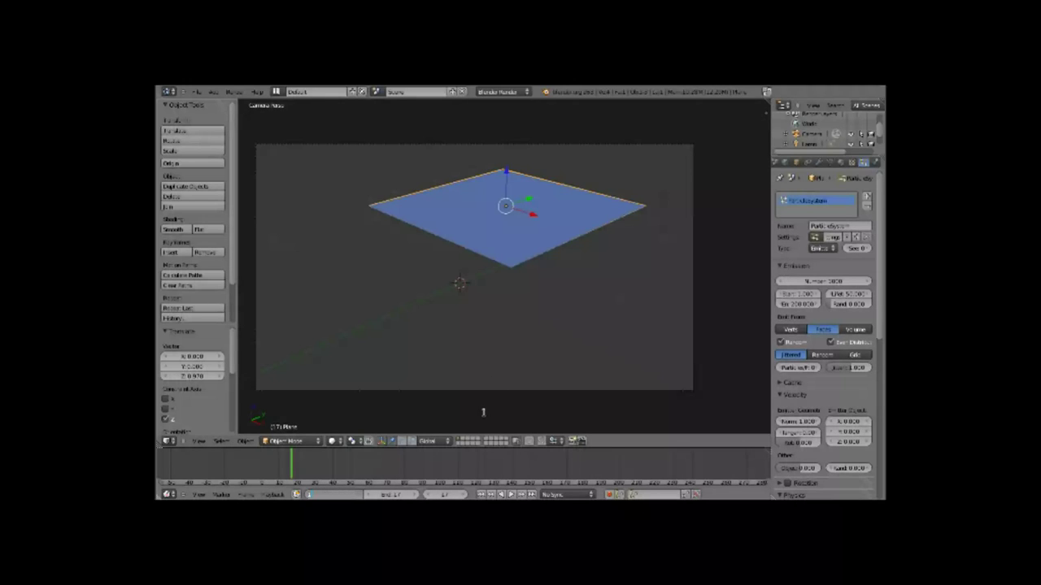
pyautogui.press('Return')
pyautogui.press('Return')
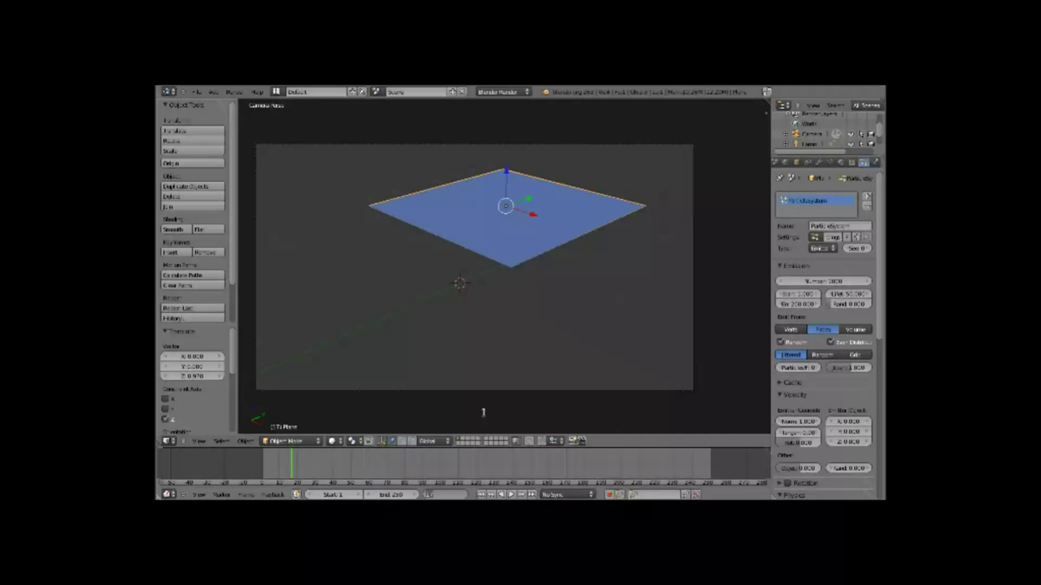
pyautogui.hotkey('shift', 'Left')
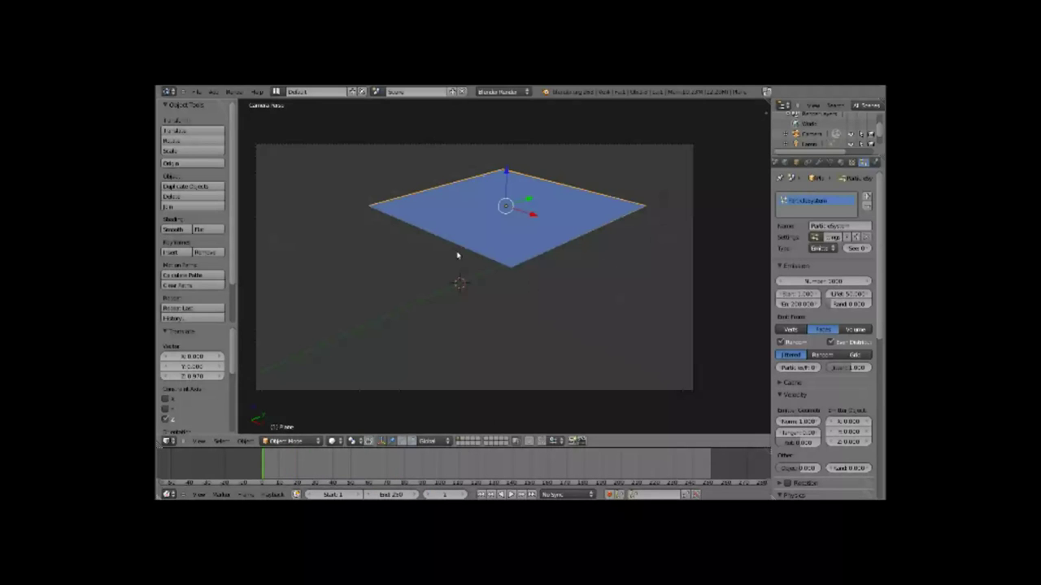
pyautogui.hotkey('alt', 'a')
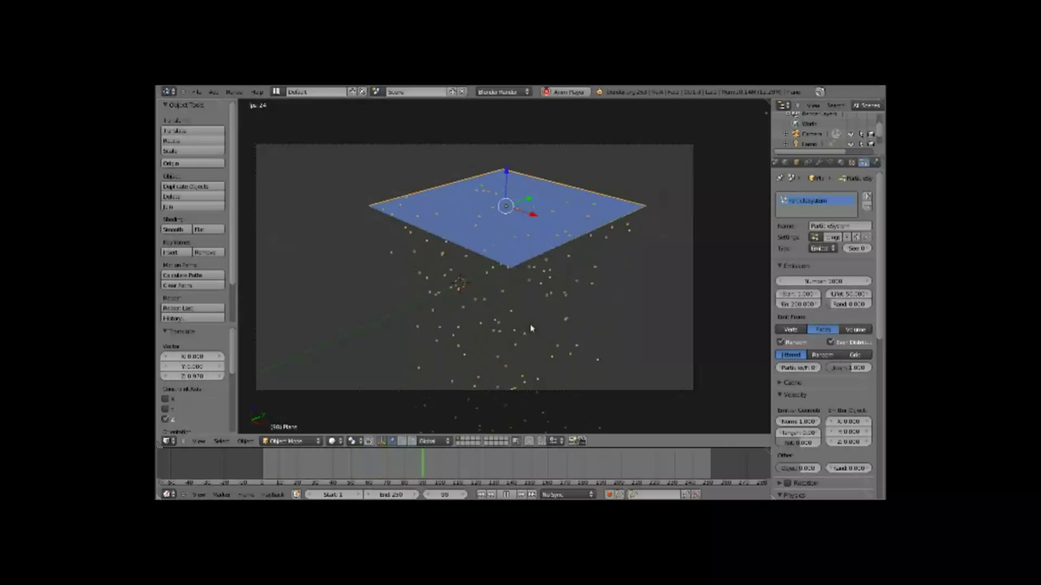
pyautogui.press('Escape')
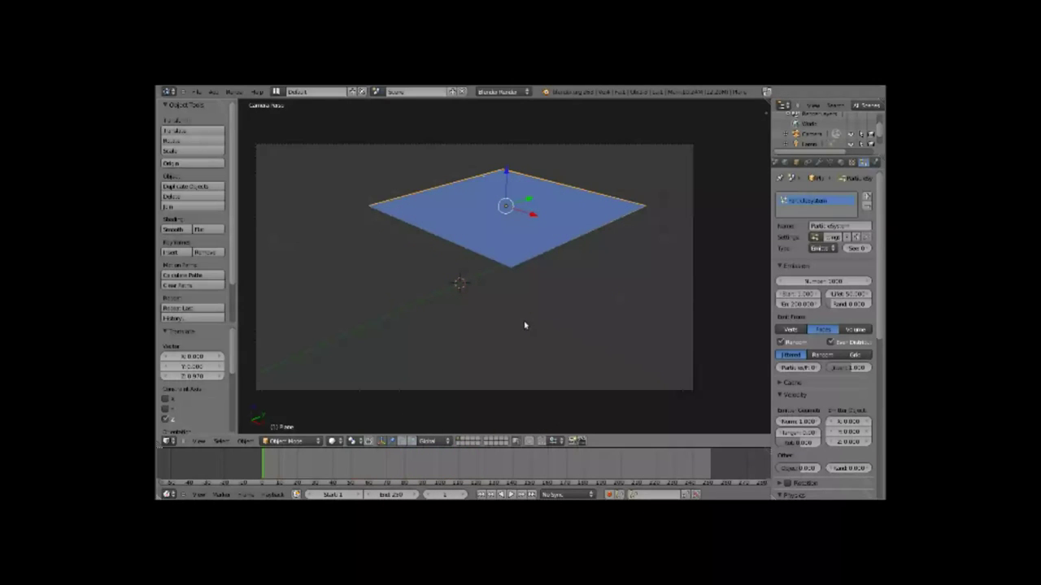
# Step: Raise the plane further along Z, replay the animation, and render the current frame
pyautogui.press('g')
pyautogui.press('z')
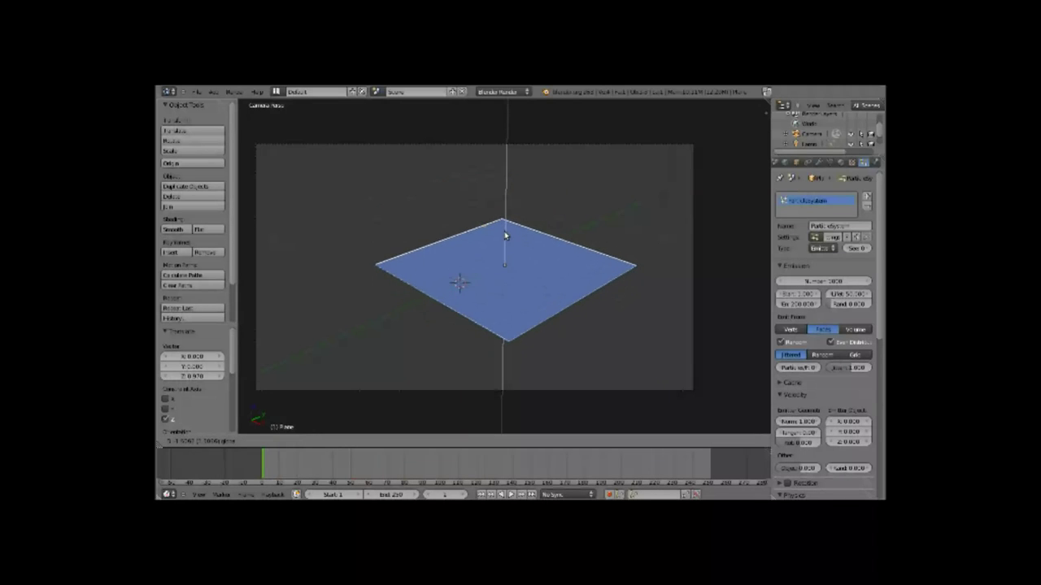
pyautogui.click(504, 234)
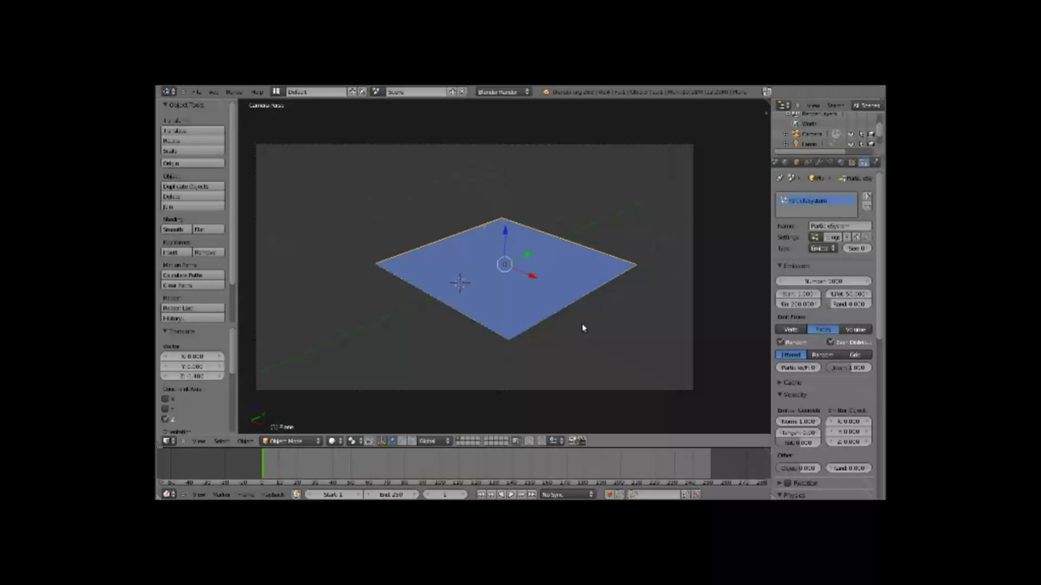
pyautogui.moveTo(505, 190); pyautogui.dragTo(505, 162)
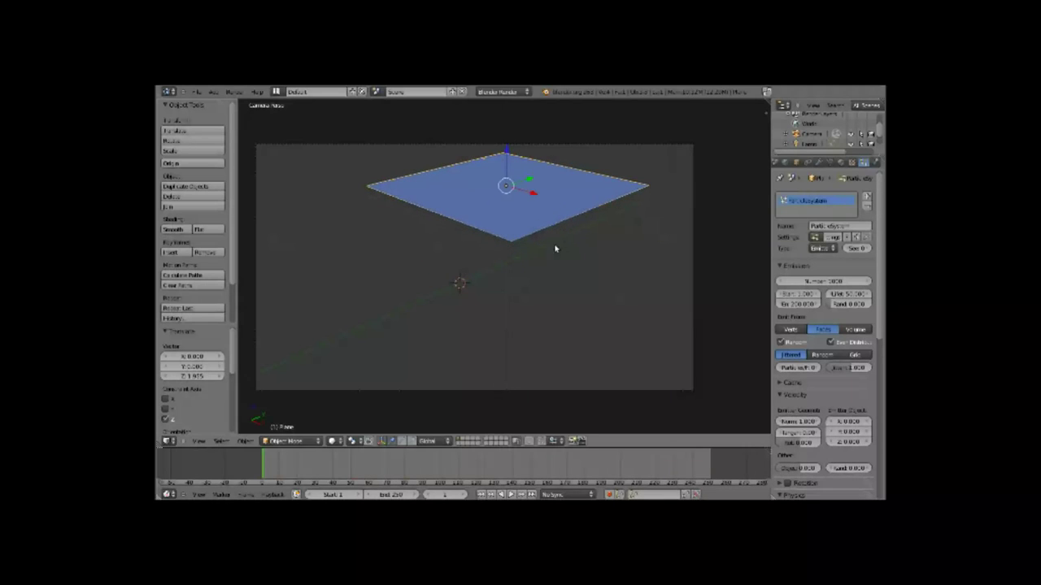
pyautogui.hotkey('alt', 'a')
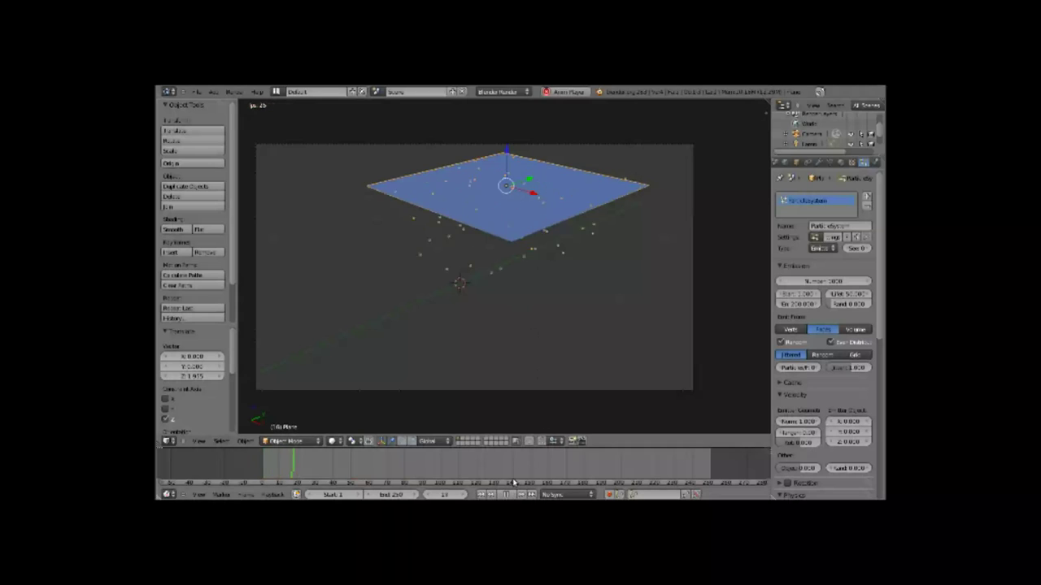
pyautogui.click(504, 495)
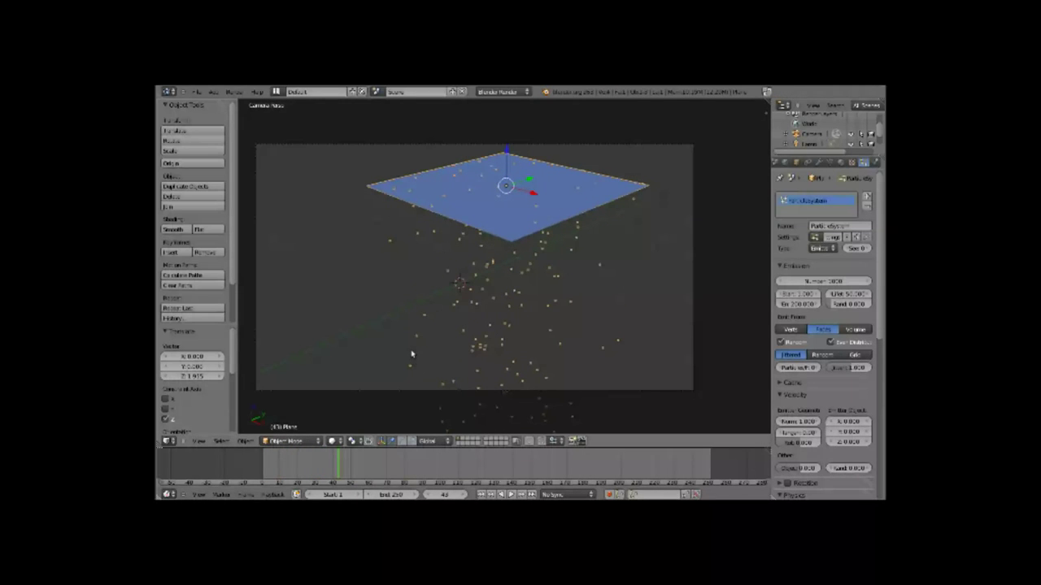
pyautogui.press('F12')
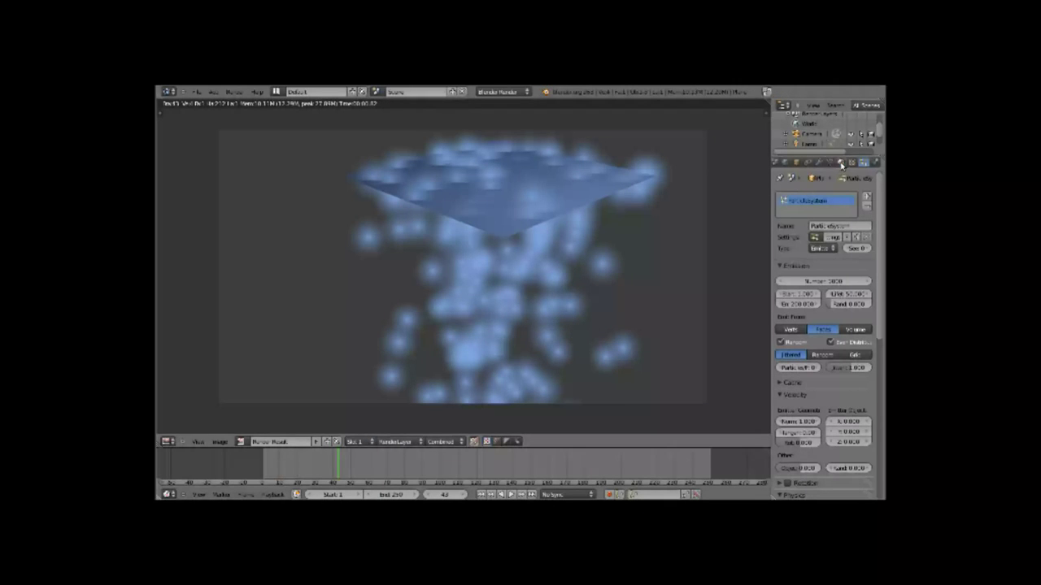
# Step: Check the plane's material, then scroll the particle settings down to the Render panel
pyautogui.click(841, 163)
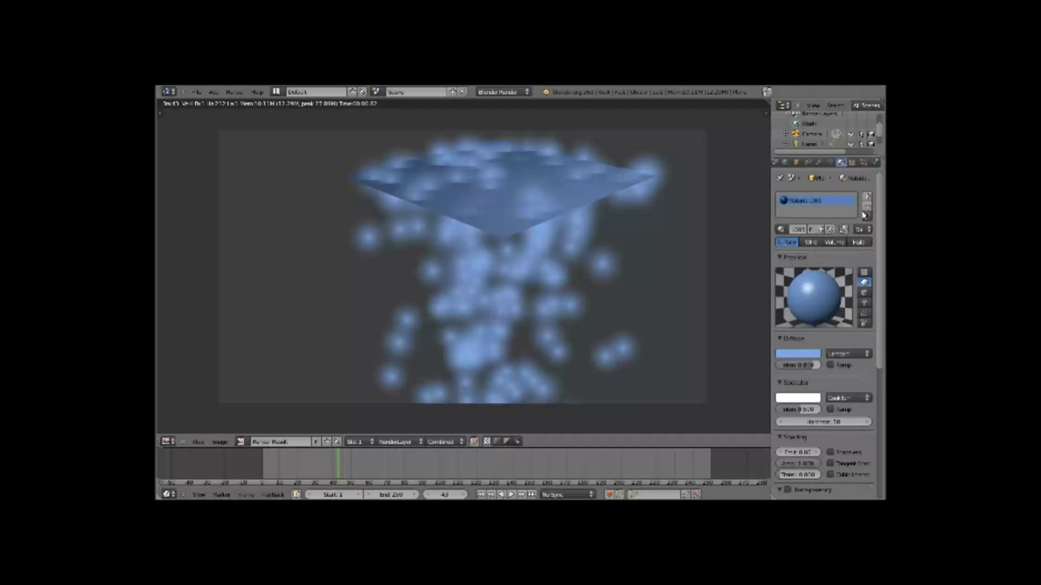
pyautogui.click(863, 163)
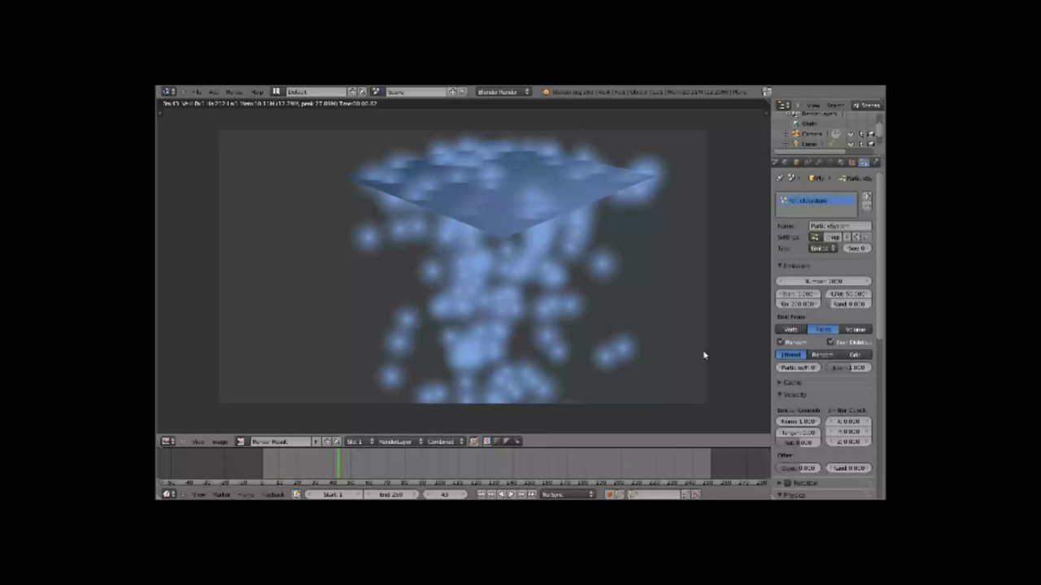
pyautogui.scroll(-3, 836, 362)
pyautogui.scroll(-3, 836, 363)
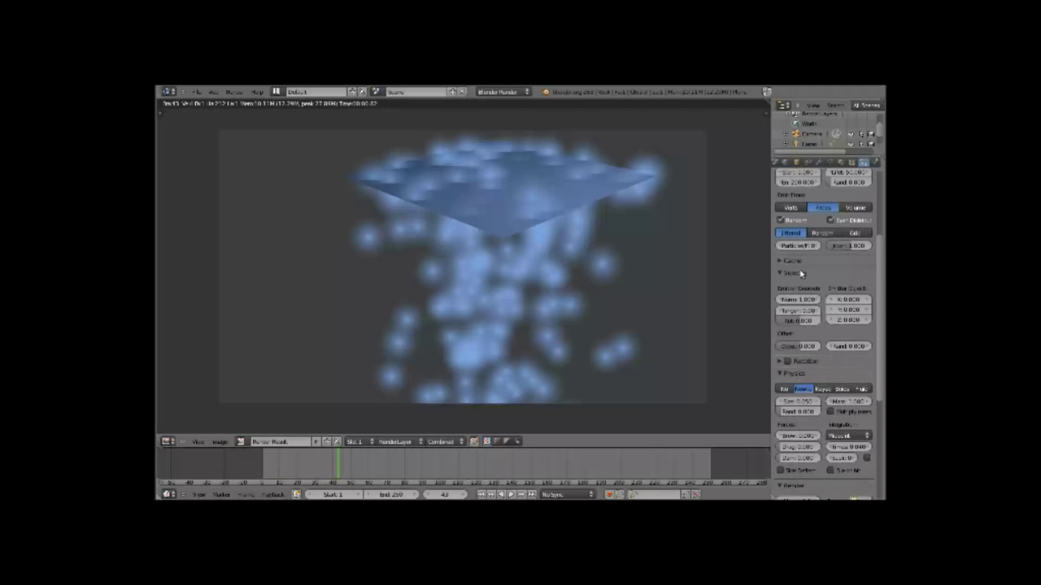
pyautogui.scroll(-2, 815, 361)
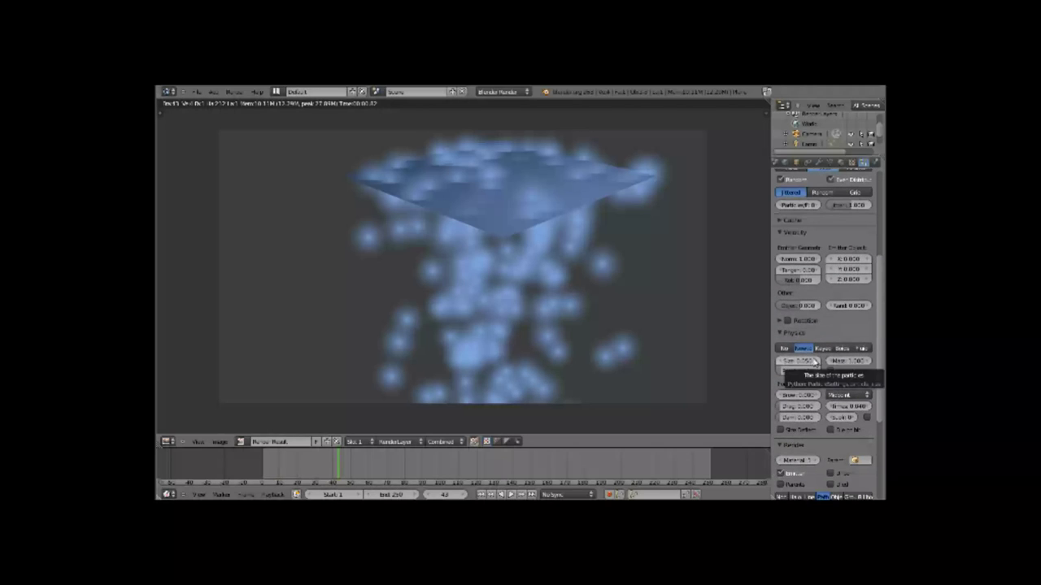
pyautogui.scroll(-1, 826, 316)
pyautogui.scroll(-1, 824, 314)
pyautogui.scroll(-2, 824, 314)
pyautogui.scroll(-1, 822, 314)
pyautogui.scroll(-1, 823, 314)
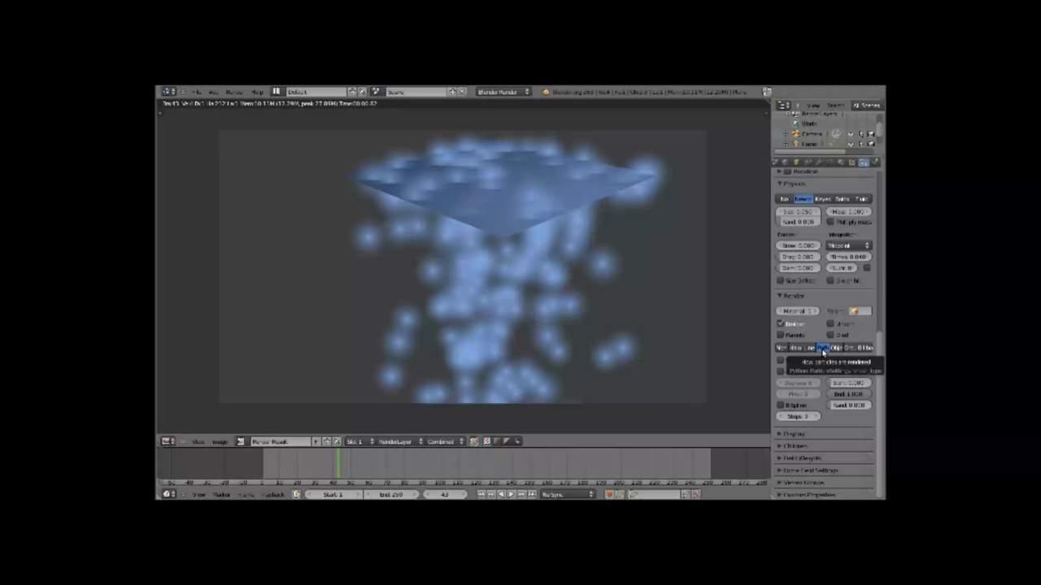
# Step: Test-render the particles as None, Halo, Line and Path, then set them to render as Object
pyautogui.click(783, 348)
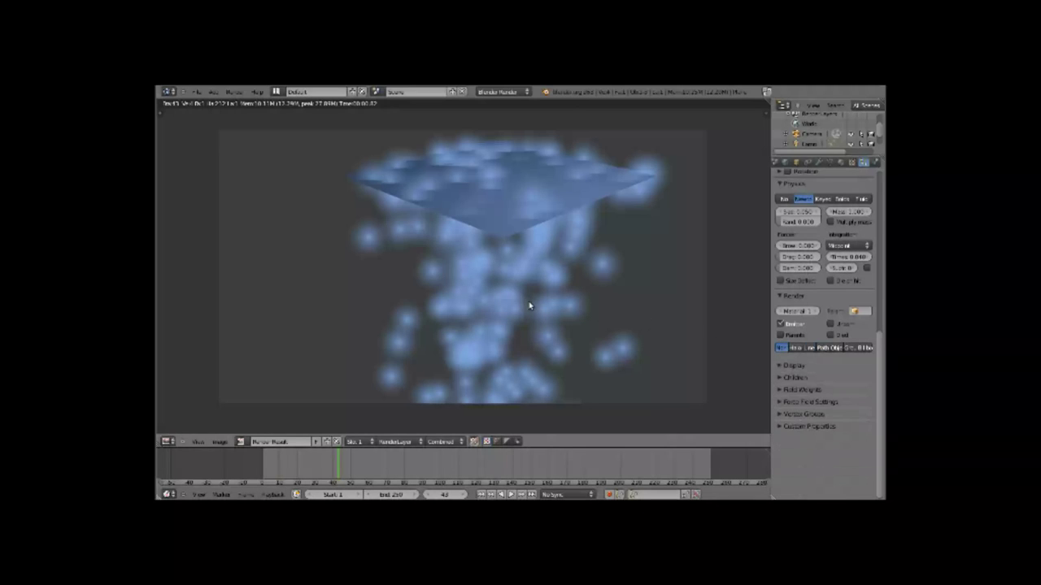
pyautogui.press('F12')
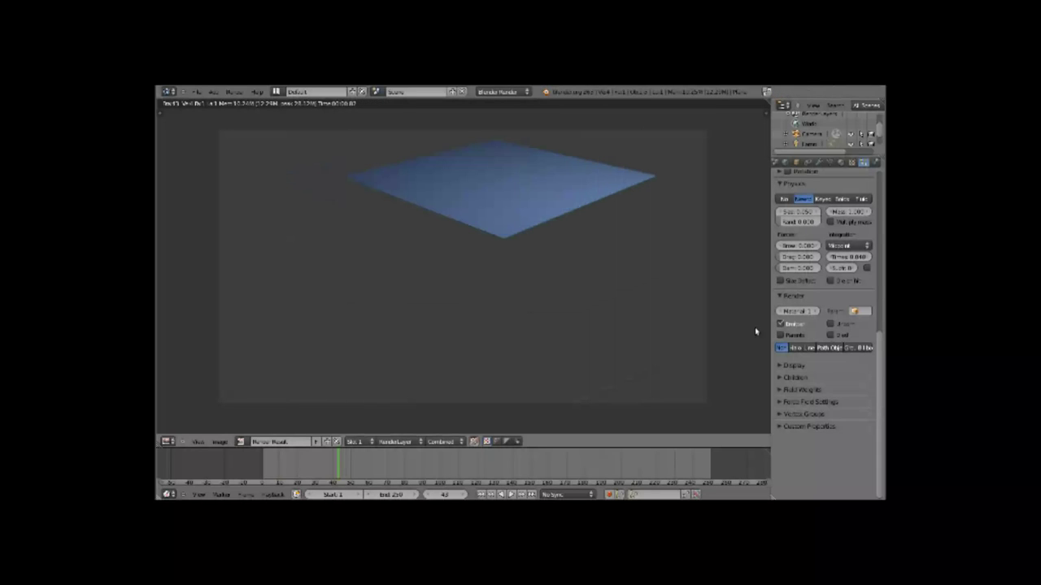
pyautogui.click(794, 348)
pyautogui.press('F12')
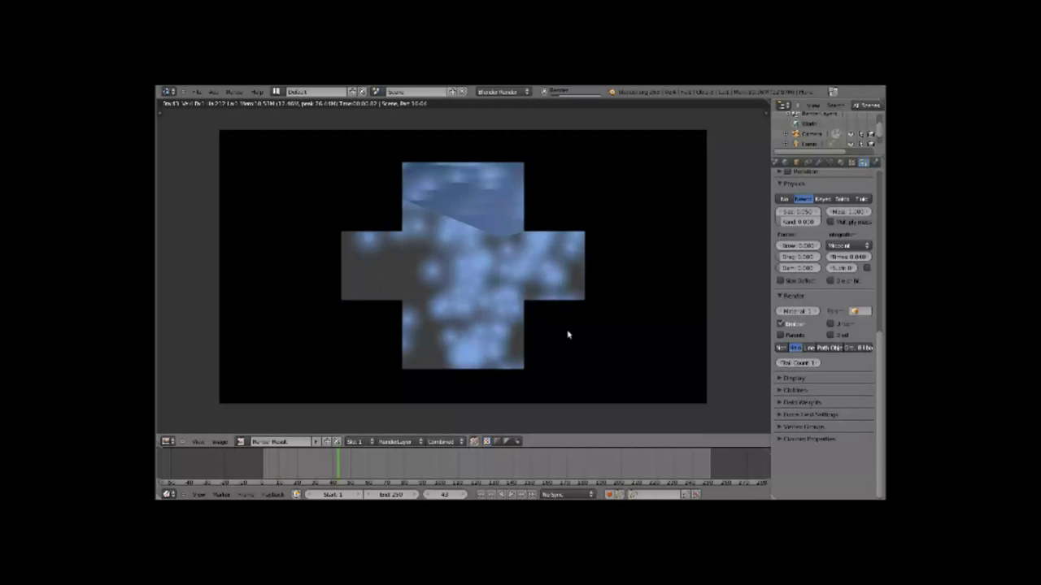
pyautogui.click(809, 348)
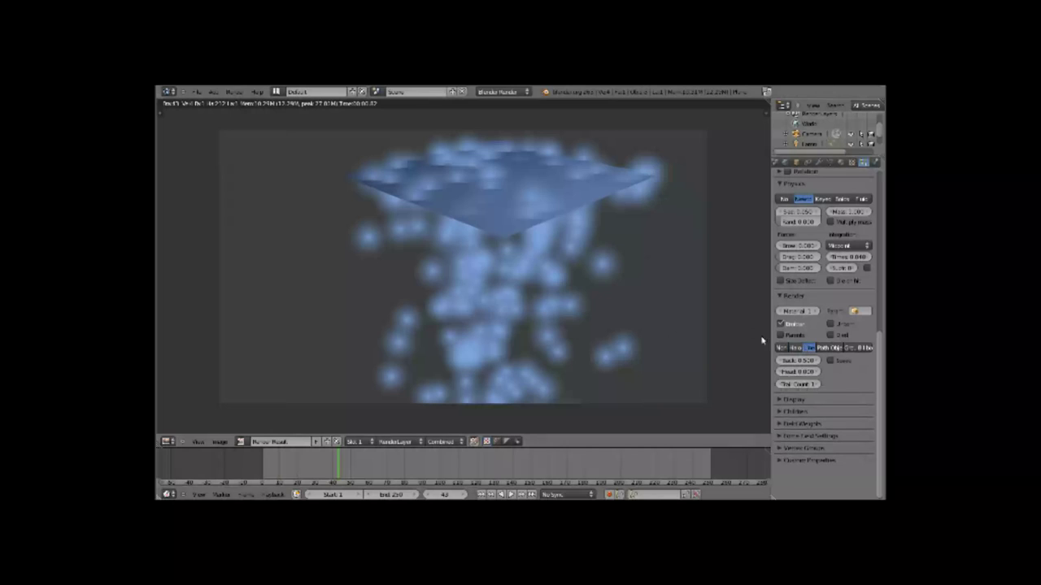
pyautogui.press('F12')
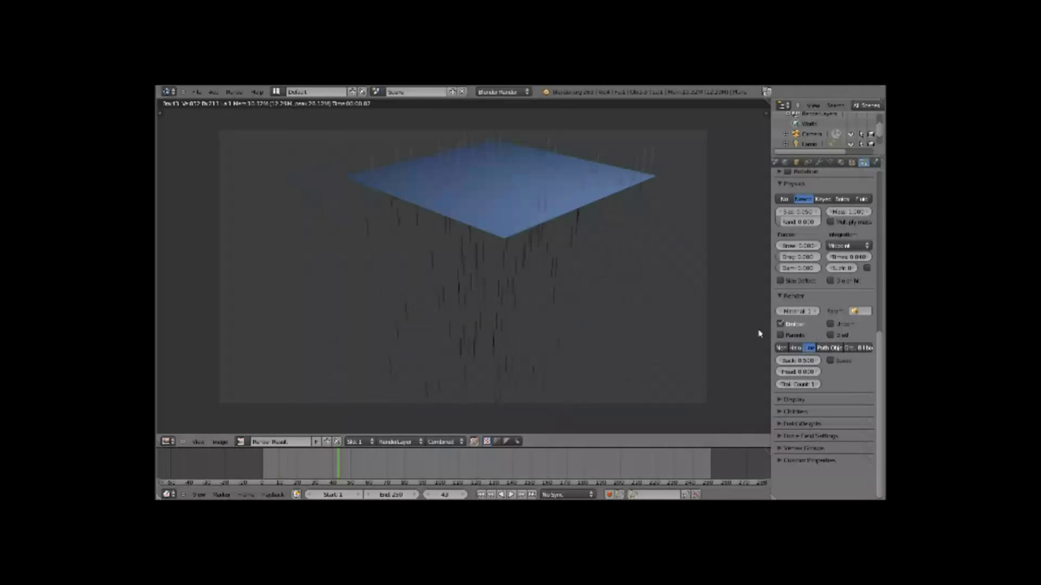
pyautogui.click(823, 348)
pyautogui.press('F12')
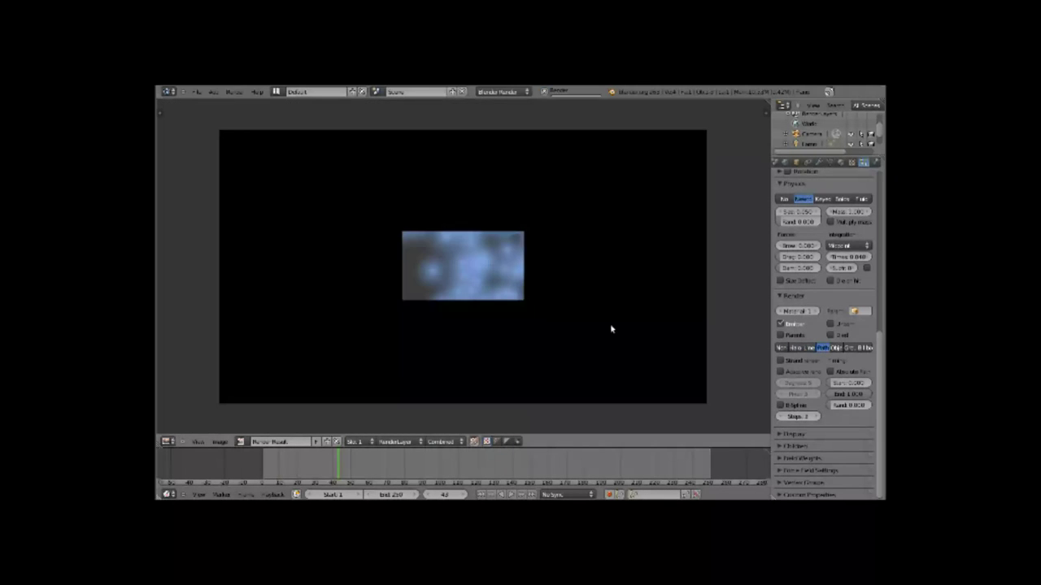
pyautogui.click(836, 348)
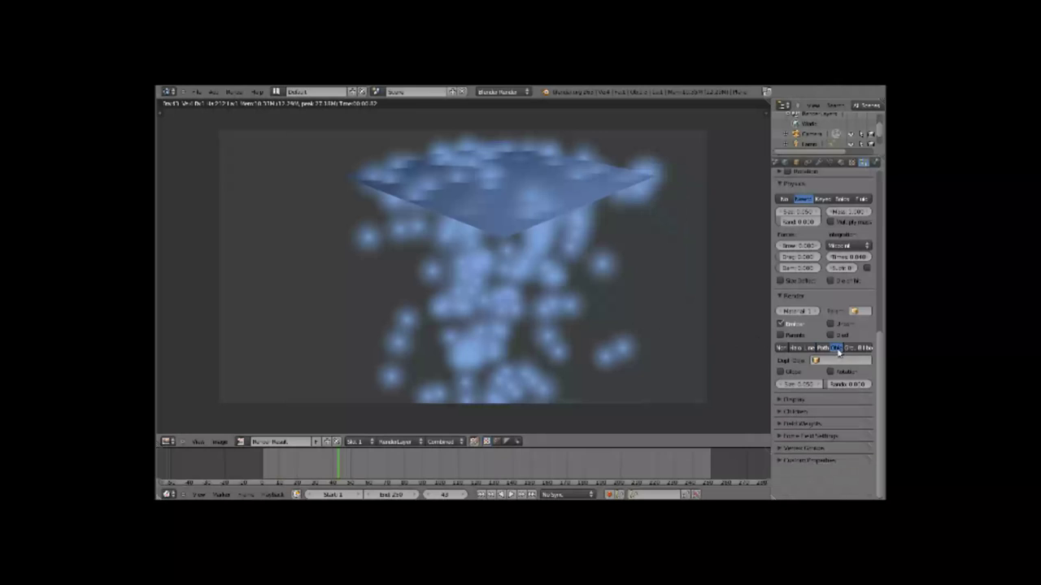
pyautogui.press('Escape')
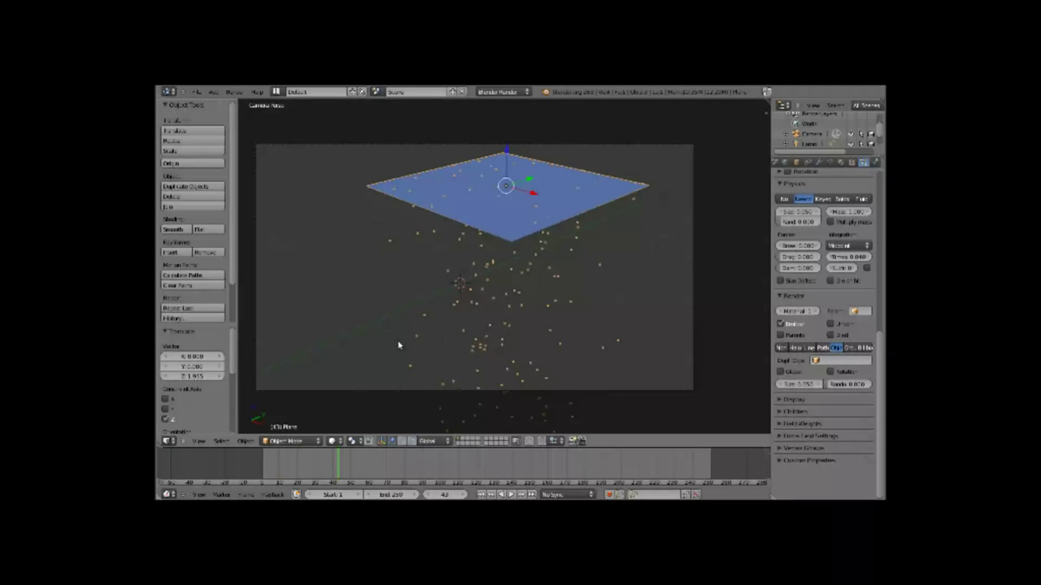
# Step: Add a Monkey mesh and move it aside along the Y axis
pyautogui.hotkey('shift', 'a')
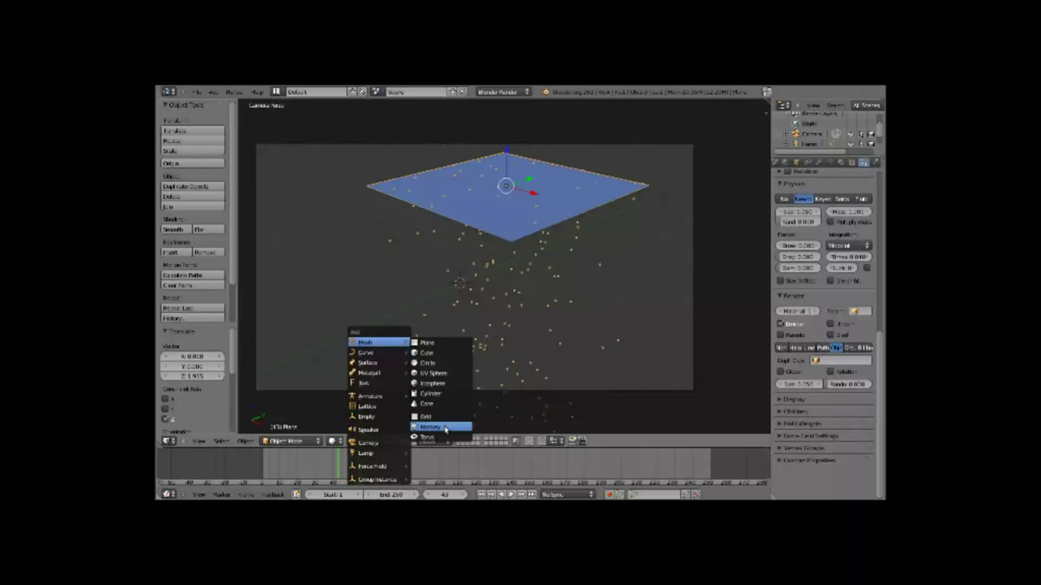
pyautogui.click(446, 426)
pyautogui.press('g')
pyautogui.press('y')
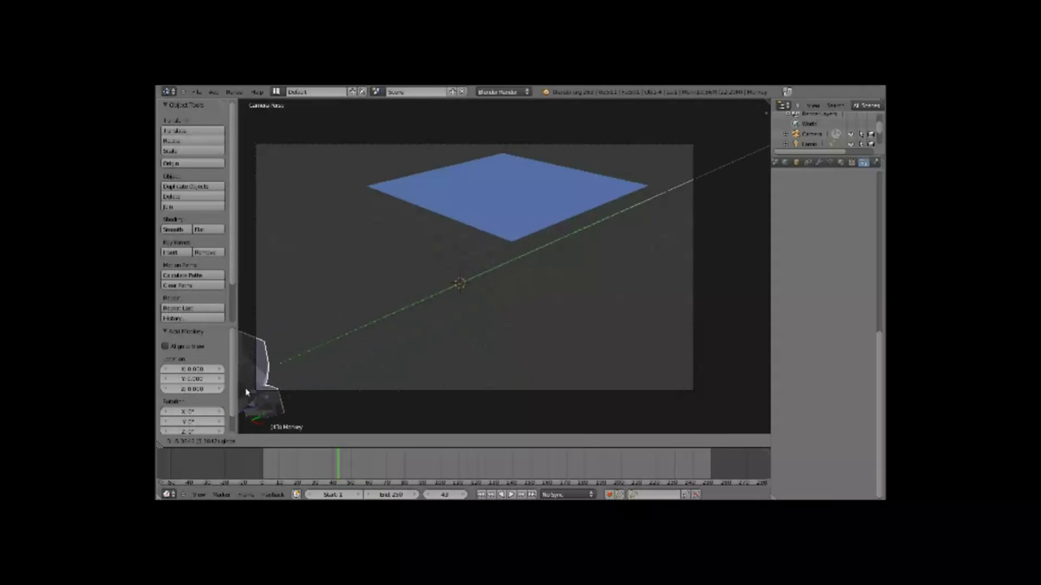
pyautogui.click(235, 403)
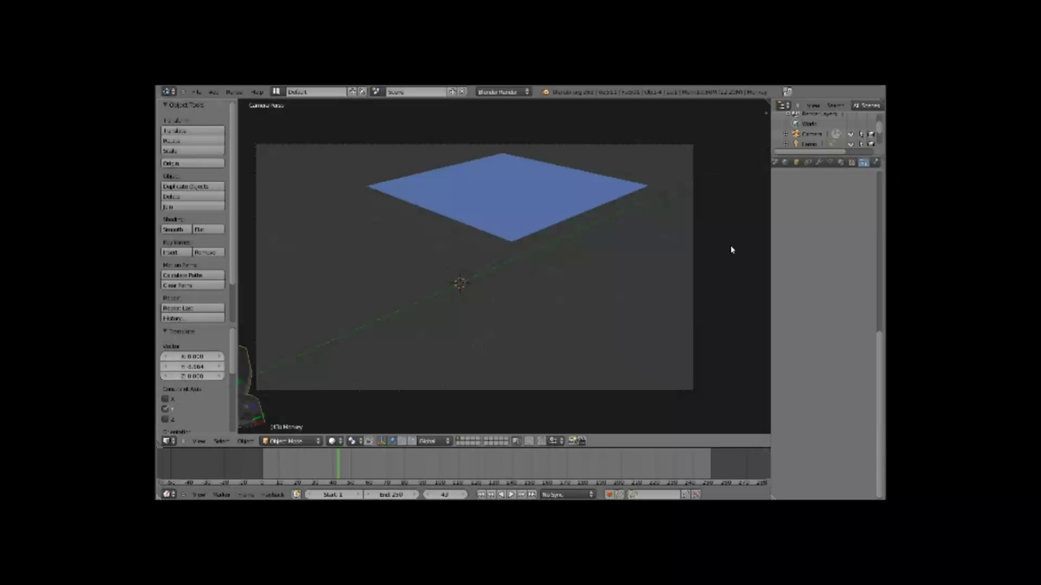
# Step: Render the plane's particles as Monkey objects, then switch the render type to Group and Billboard
pyautogui.rightClick(531, 228)
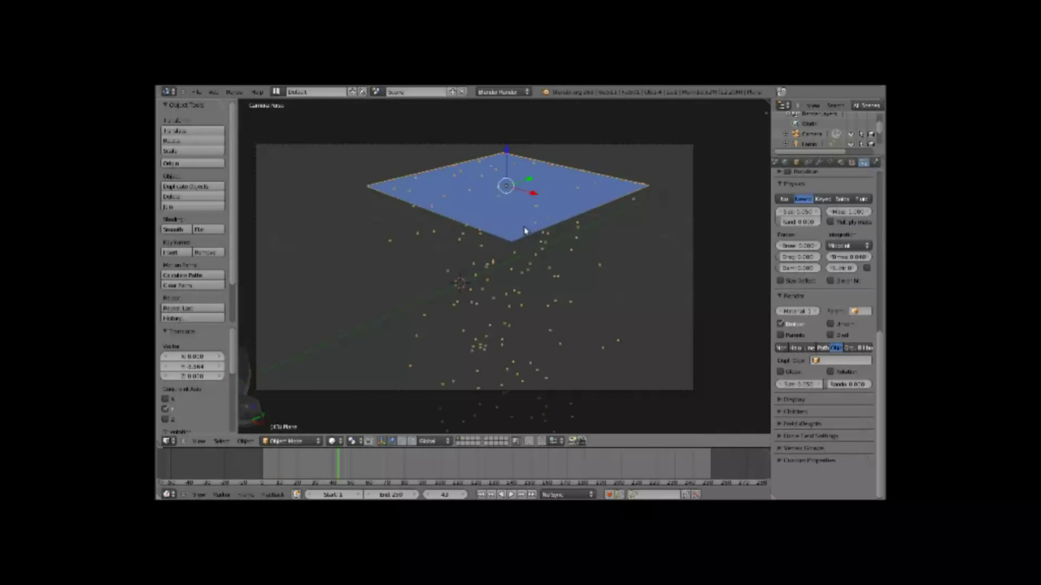
pyautogui.click(818, 360)
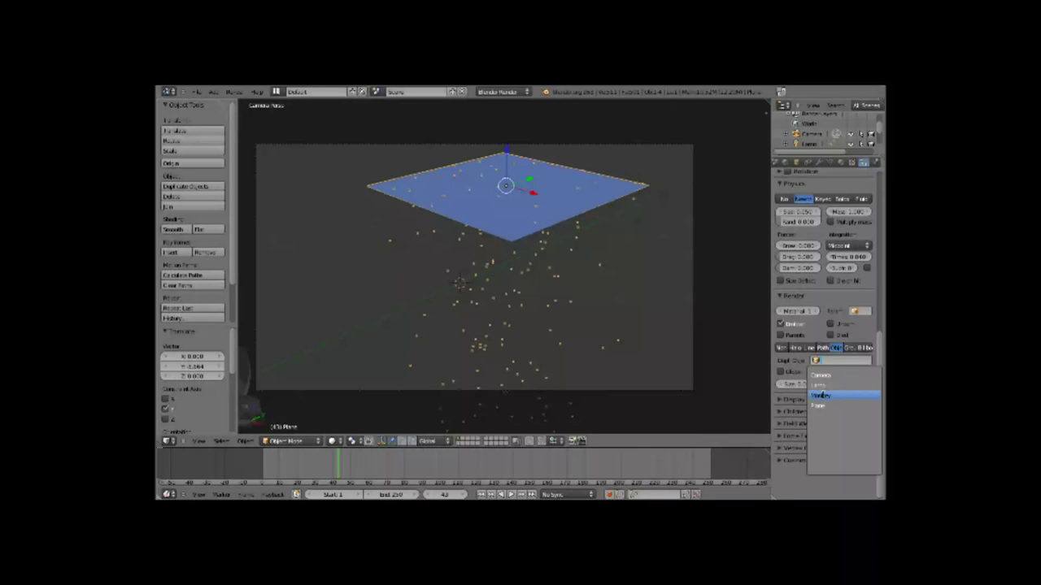
pyautogui.click(820, 394)
pyautogui.press('F12')
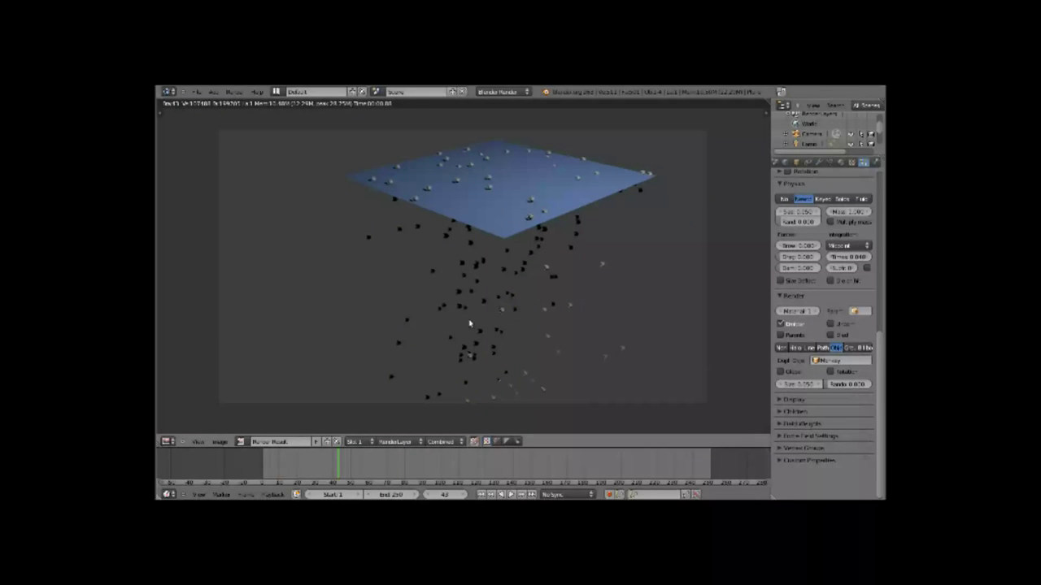
pyautogui.press('Escape')
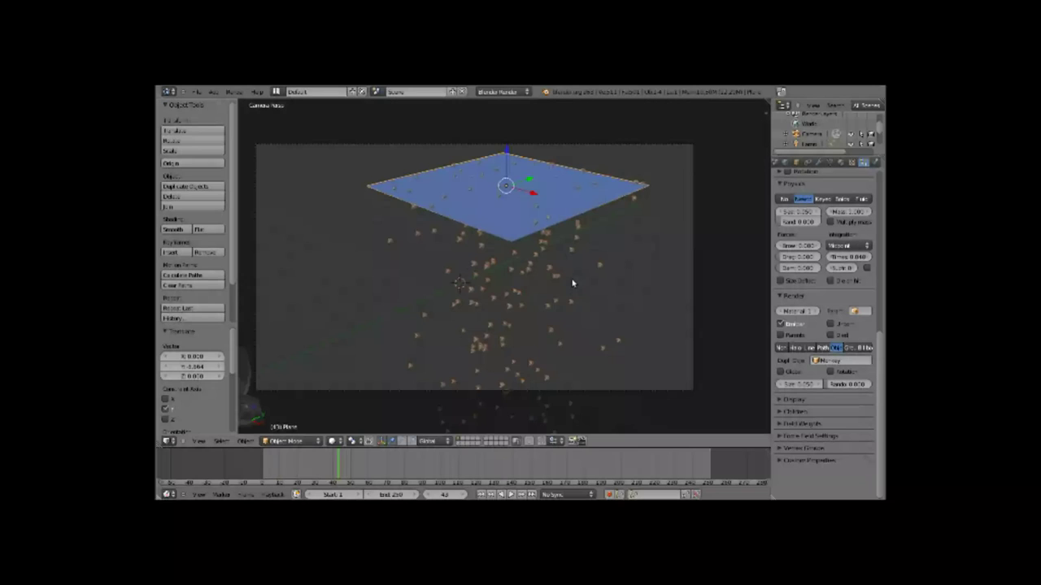
pyautogui.click(849, 347)
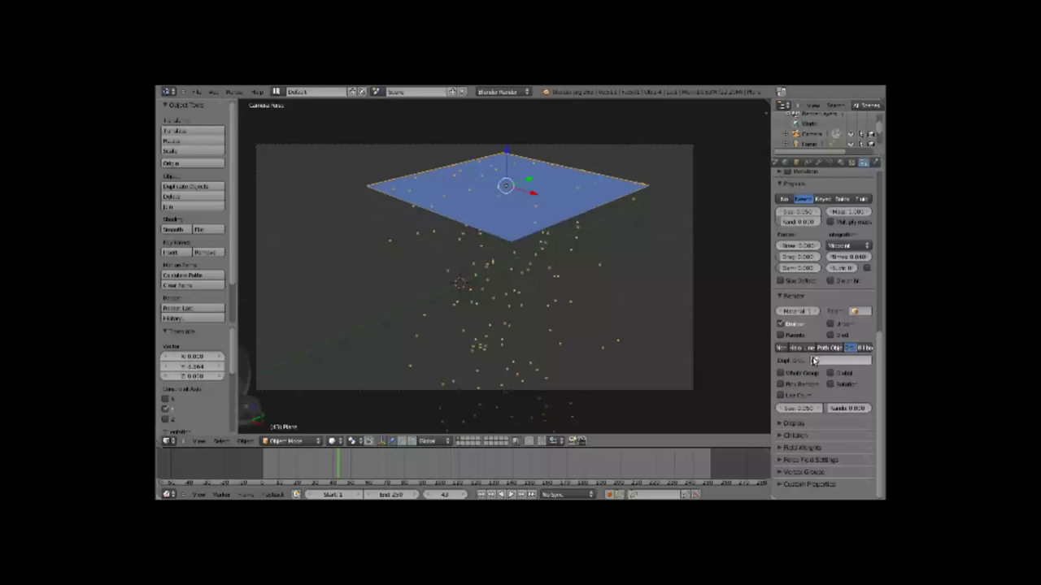
pyautogui.click(865, 348)
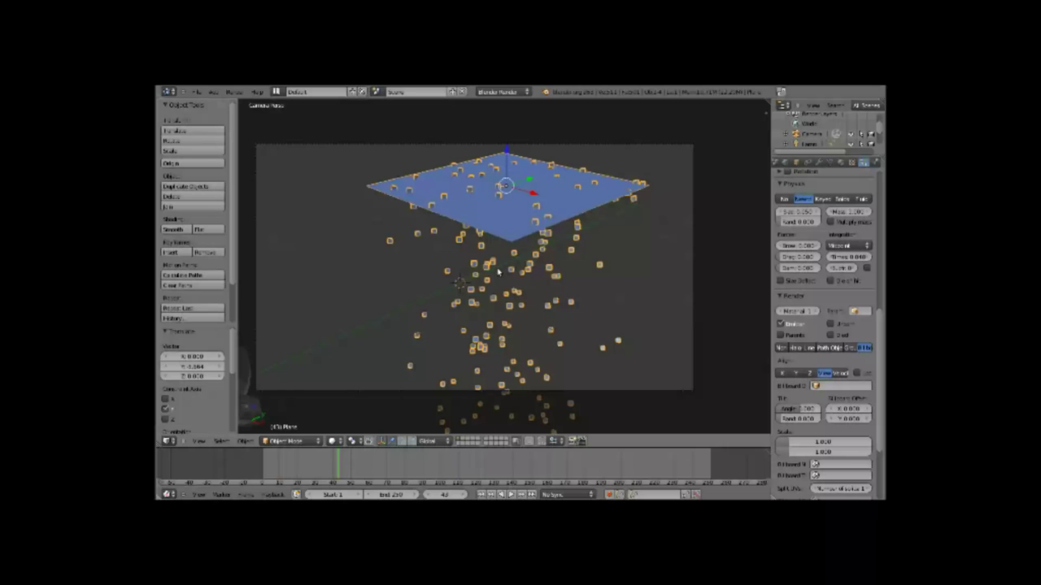
# Step: Test-render the billboard particles, which appear as dark square cards, then close the render
pyautogui.press('F12')
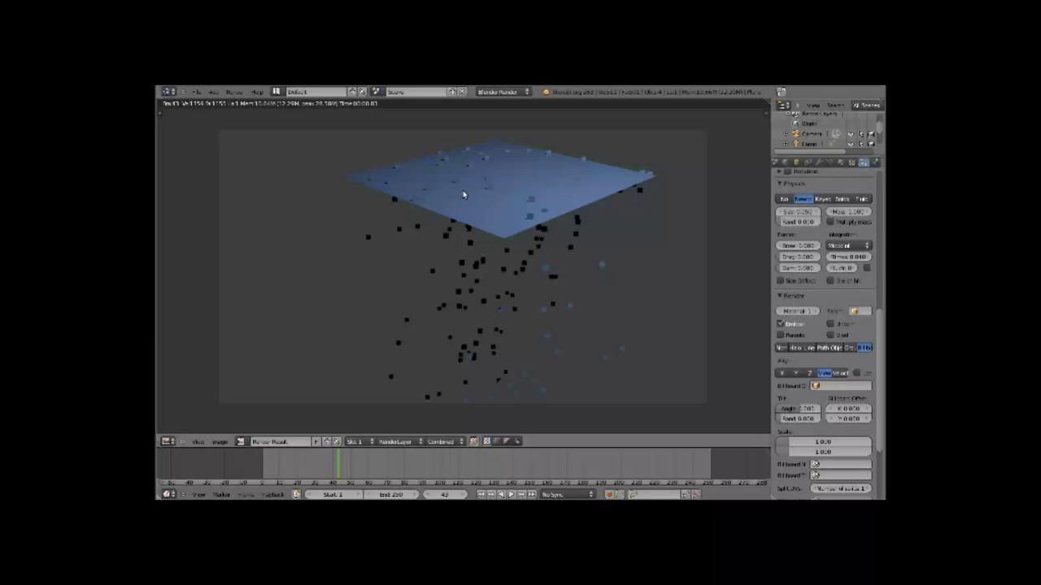
pyautogui.press('Escape')
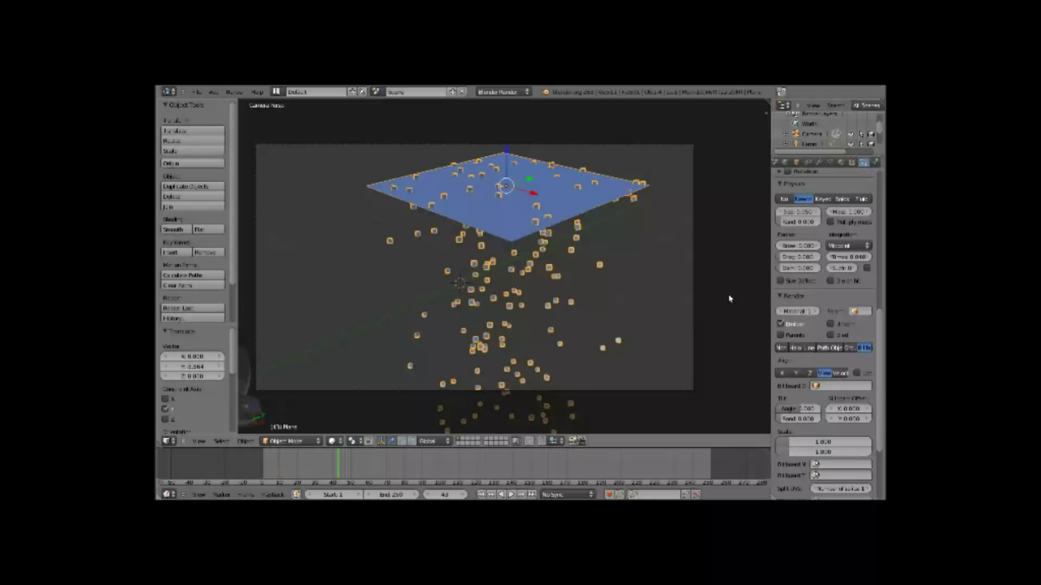
# Step: Render the particles as Monkey objects again and raise the plane along Z
pyautogui.click(835, 348)
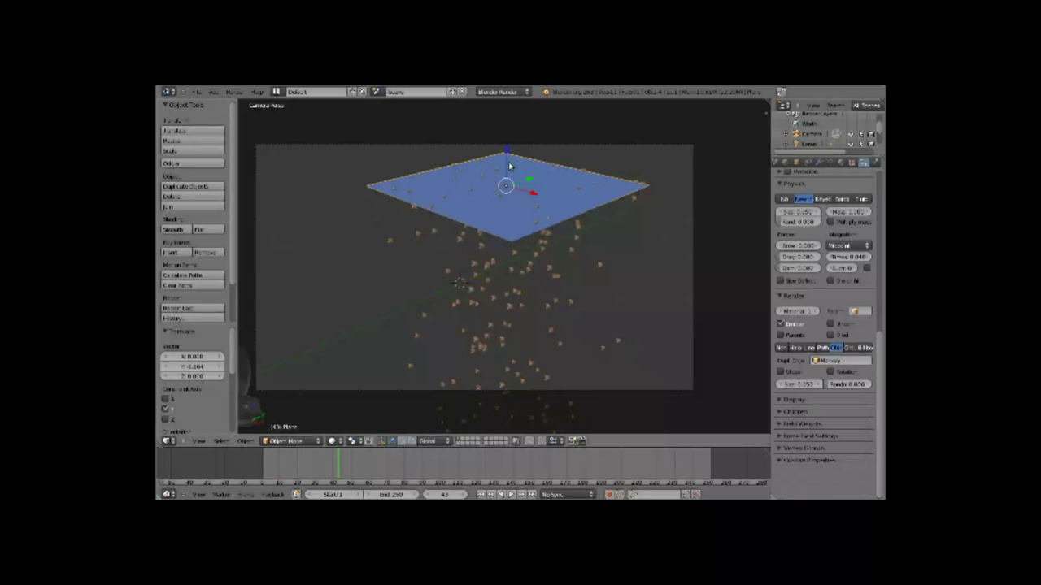
pyautogui.press('g')
pyautogui.press('z')
pyautogui.click(541, 132)
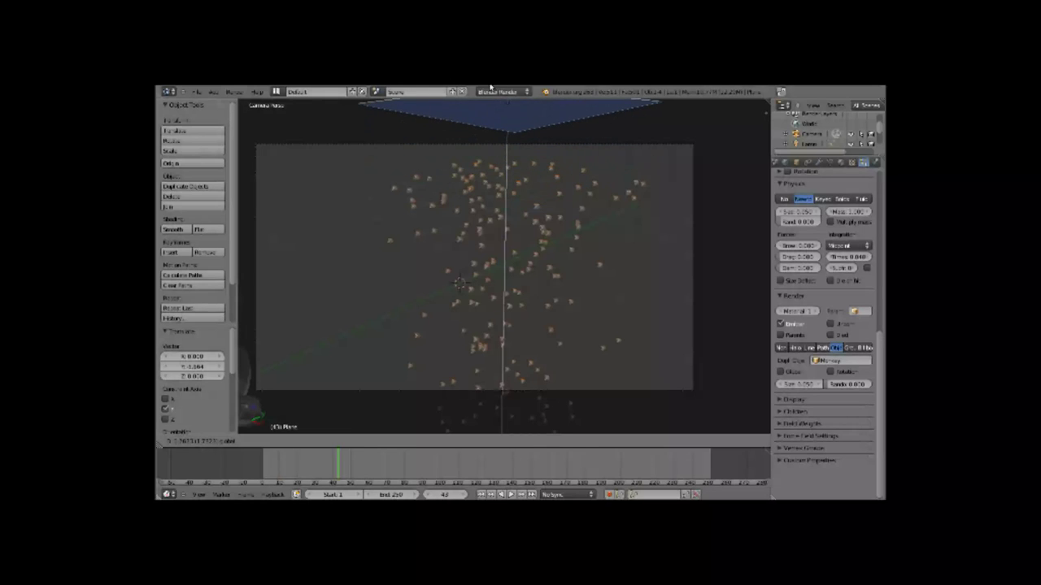
pyautogui.press('s')
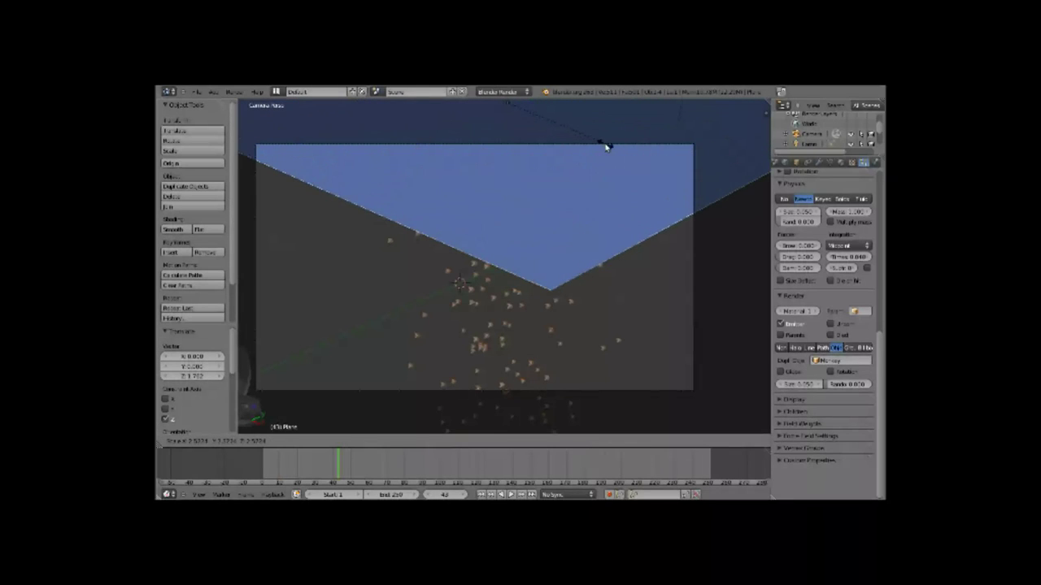
pyautogui.click(605, 145)
# Step: Undo the accidental plane scaling, place the plane at Z 1.177, and rewind to frame 1
pyautogui.hotkey('ctrl', 'z')
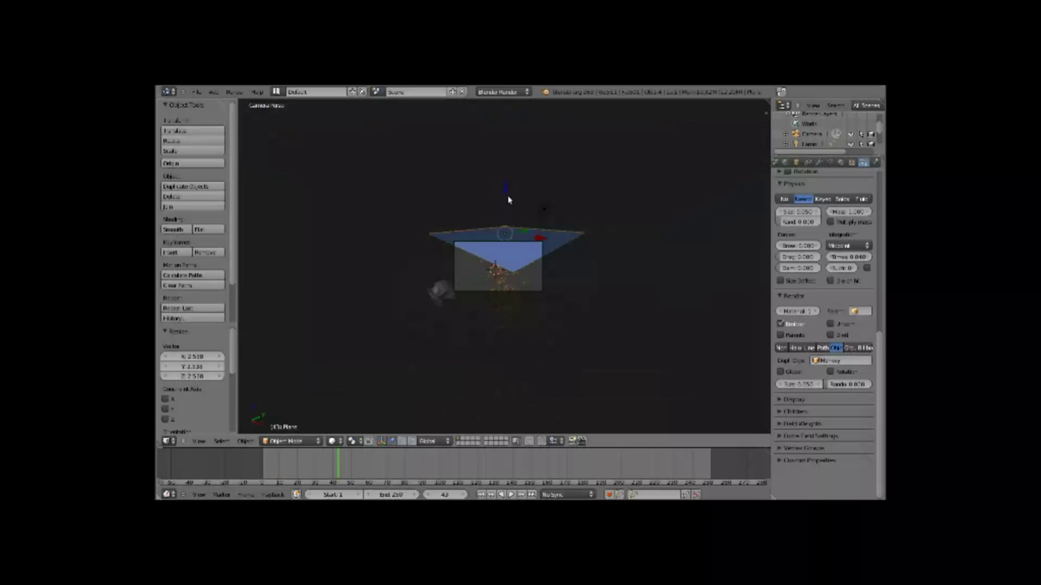
pyautogui.press('g')
pyautogui.press('z')
pyautogui.click(506, 244)
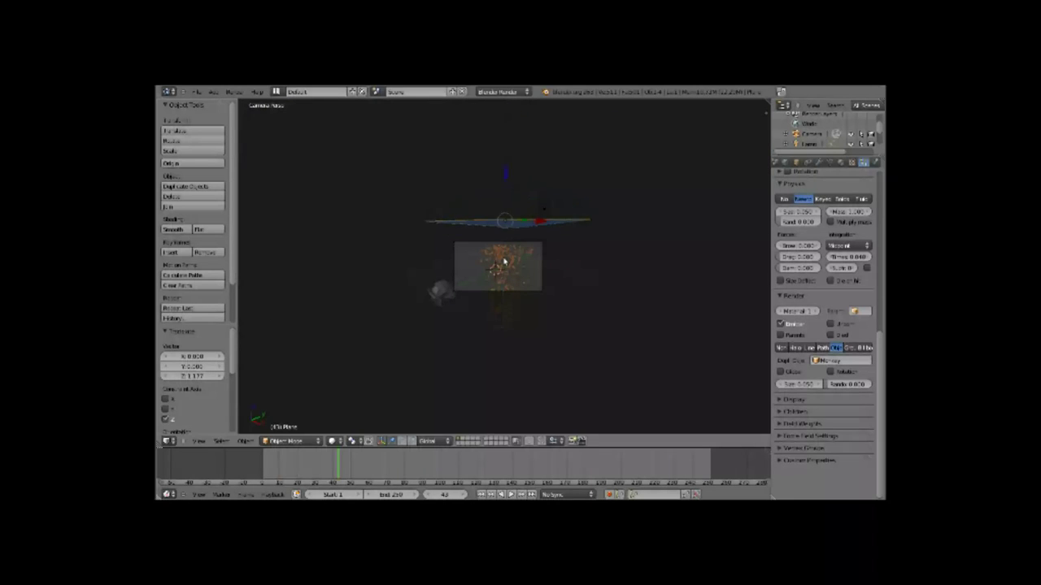
pyautogui.scroll(-2, 488, 292)
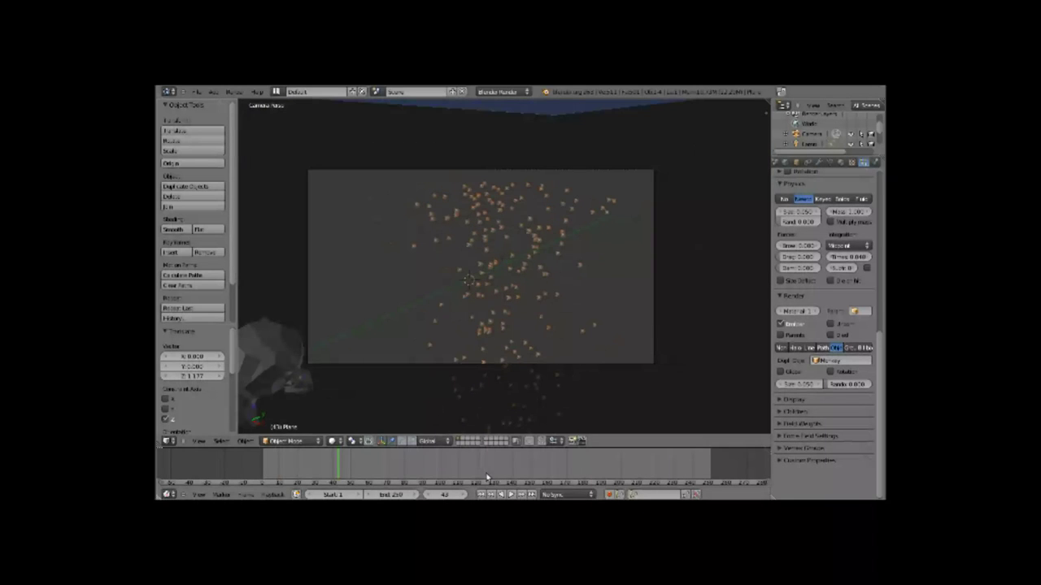
pyautogui.click(483, 495)
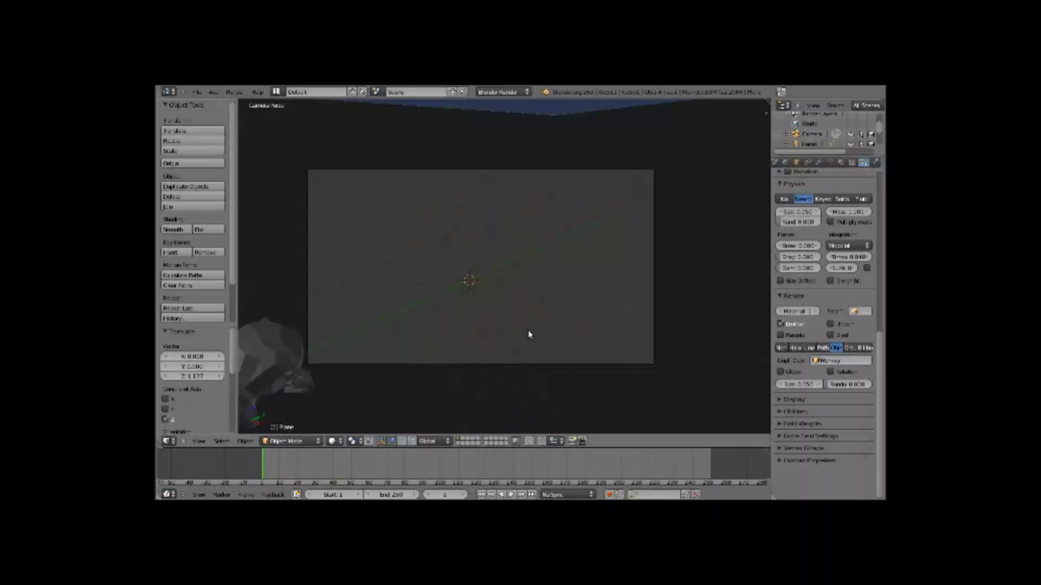
# Step: Play the animation to about frame 43 and test-render the Monkey particles seen from below
pyautogui.hotkey('alt', 'a')
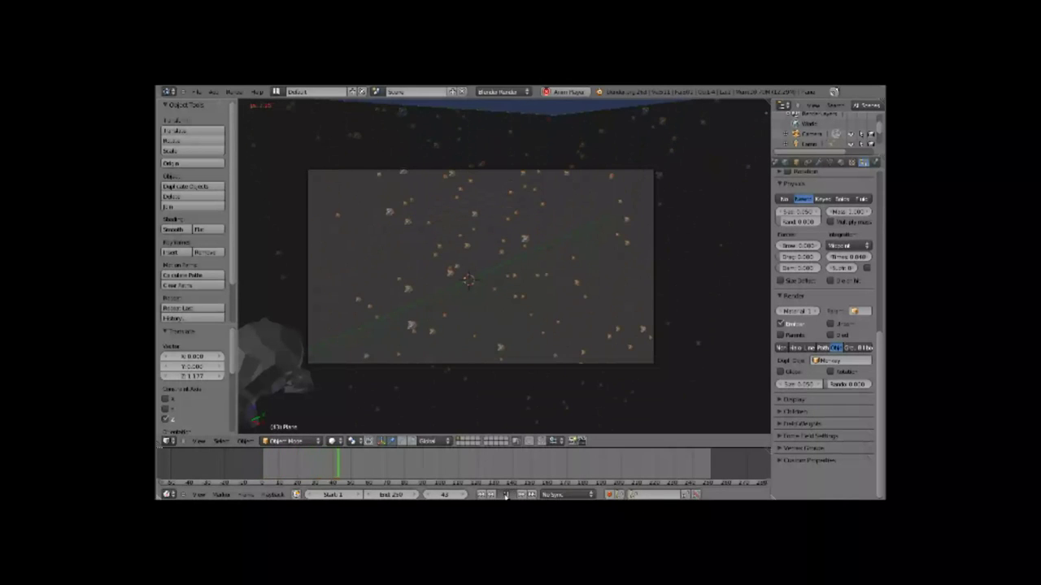
pyautogui.hotkey('alt', 'a')
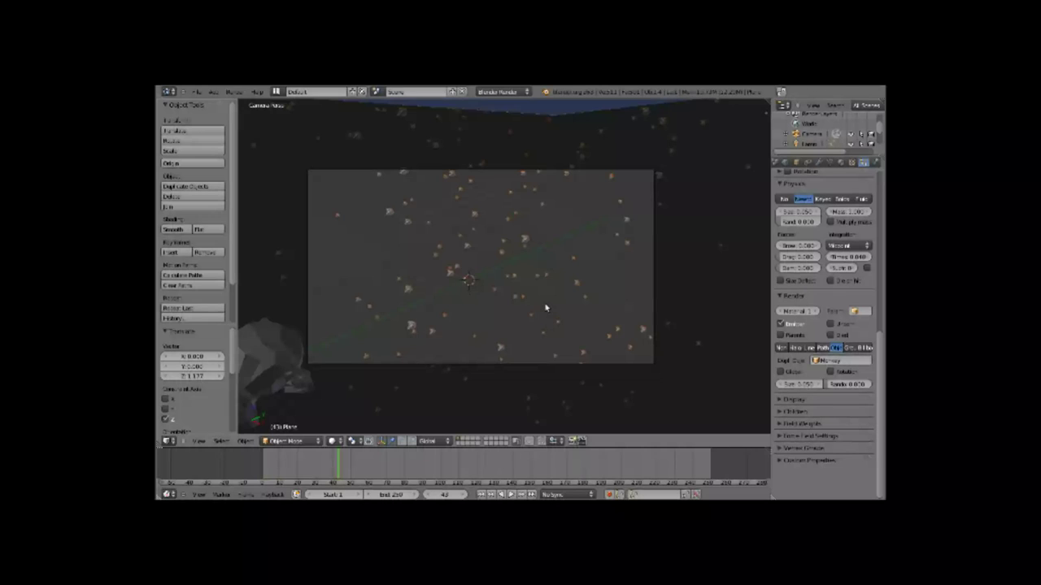
pyautogui.press('F12')
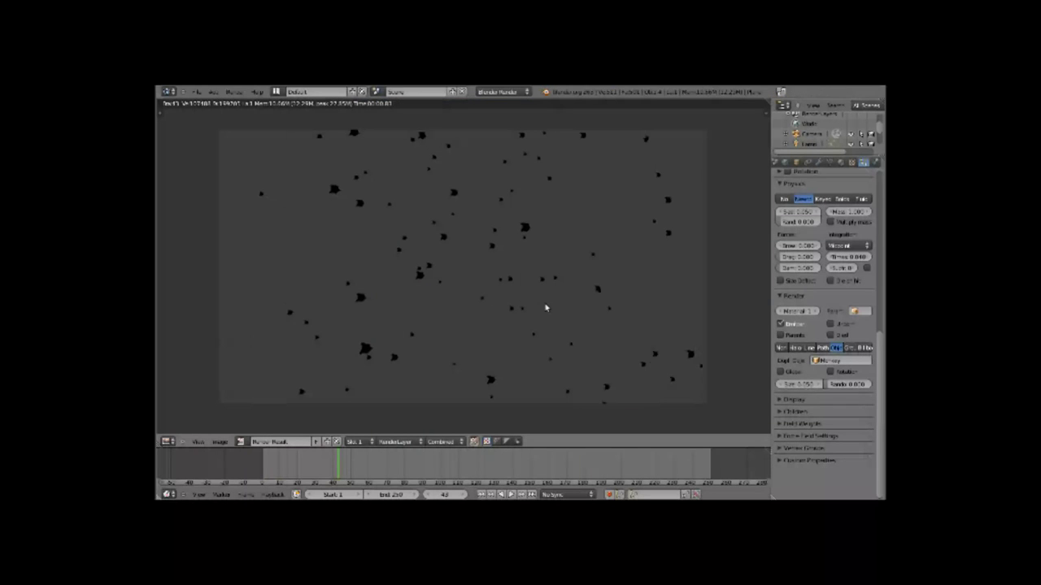
pyautogui.press('Escape')
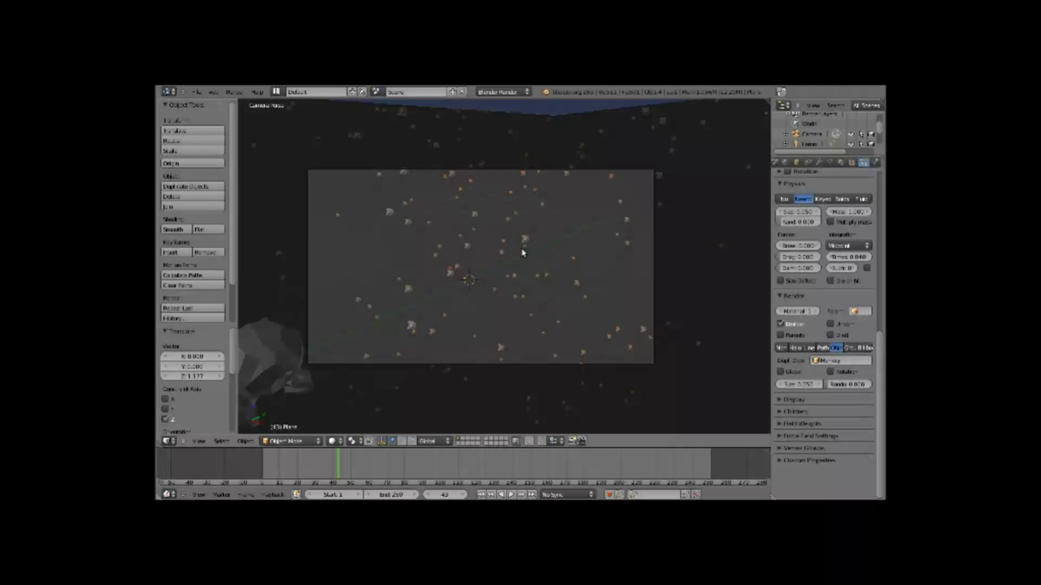